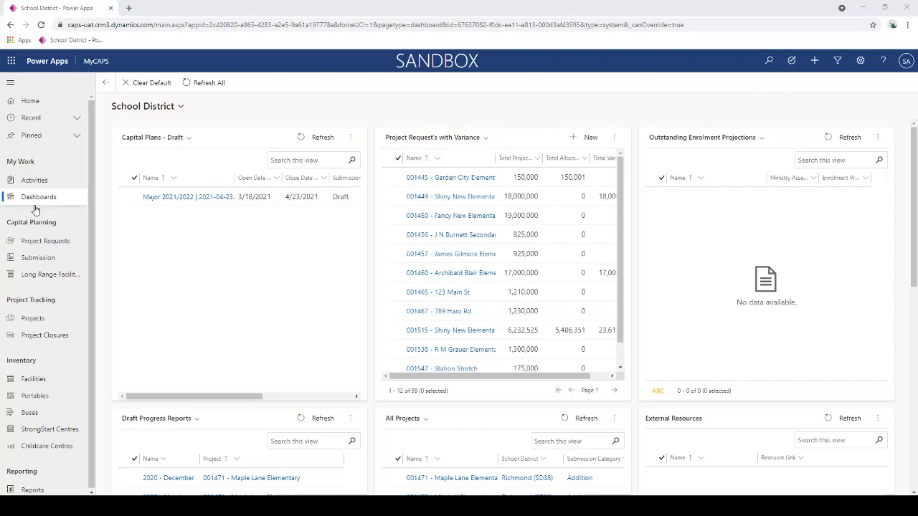
Create a new project request with the submission category Addition and save it.
{"action": "left_click", "coordinate": [57, 247]}
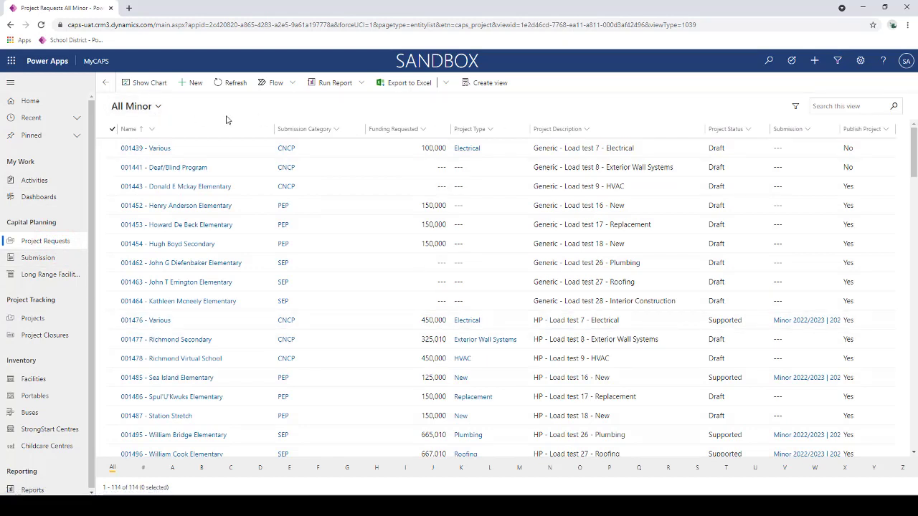
{"action": "left_click", "coordinate": [191, 85]}
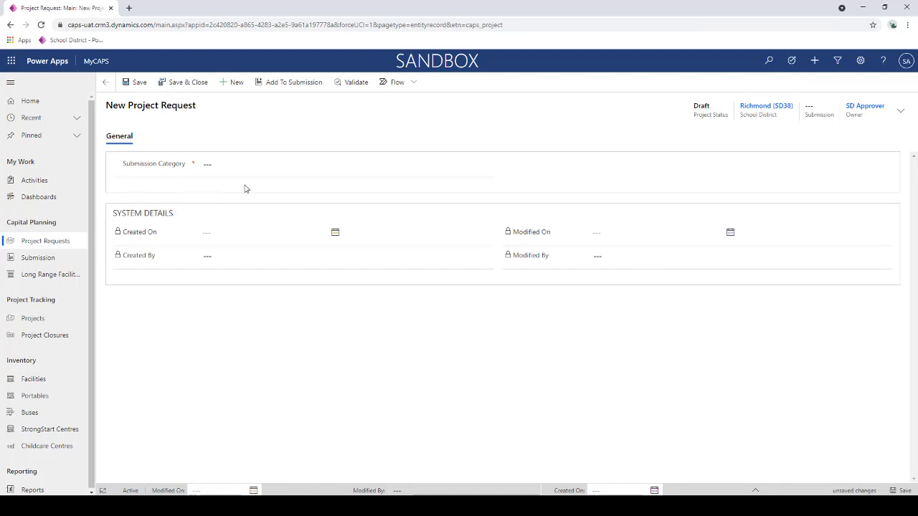
{"action": "left_click", "coordinate": [280, 164]}
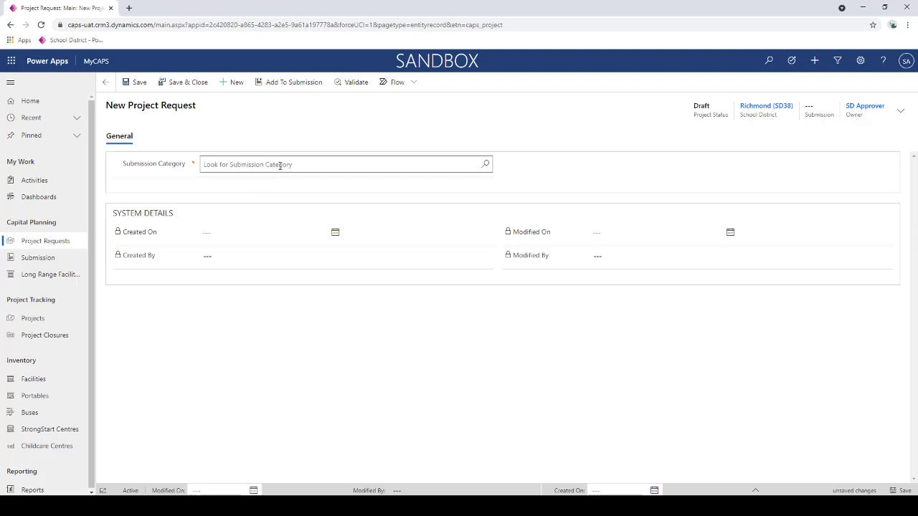
{"action": "left_click", "coordinate": [485, 165]}
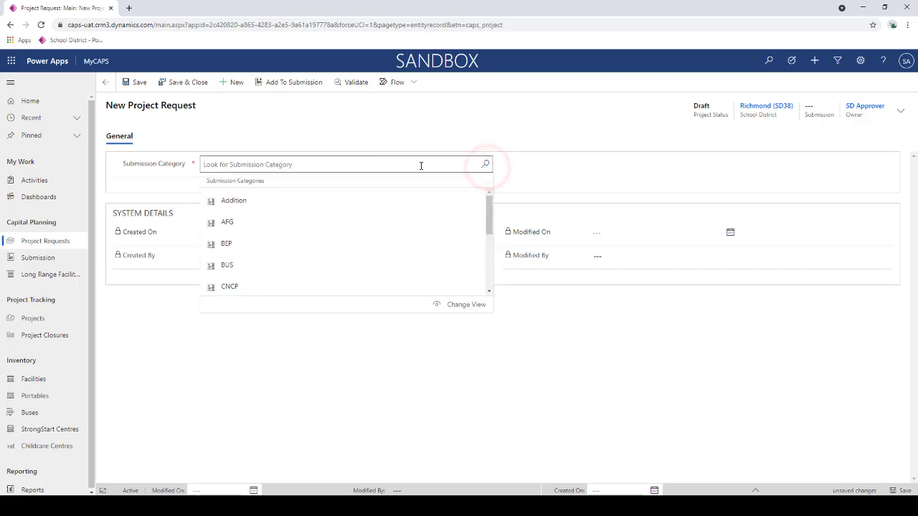
{"action": "left_click", "coordinate": [248, 202]}
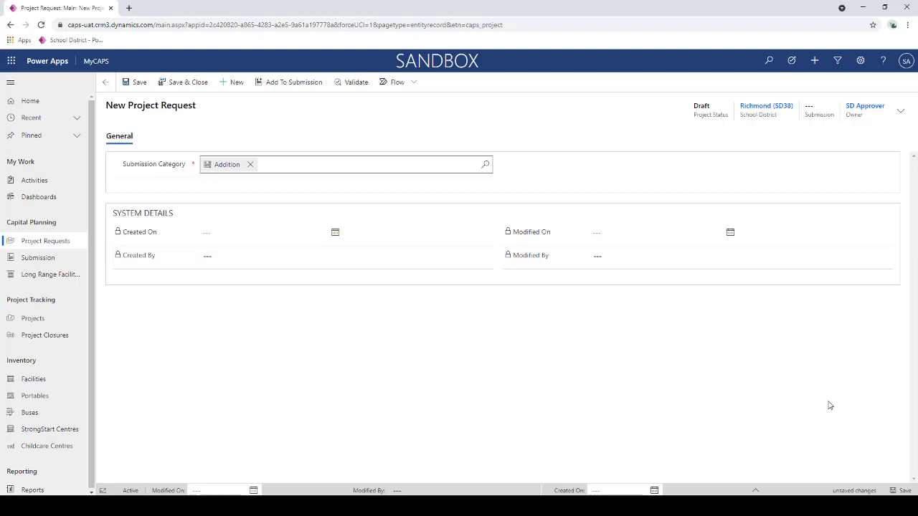
{"action": "left_click", "coordinate": [903, 490]}
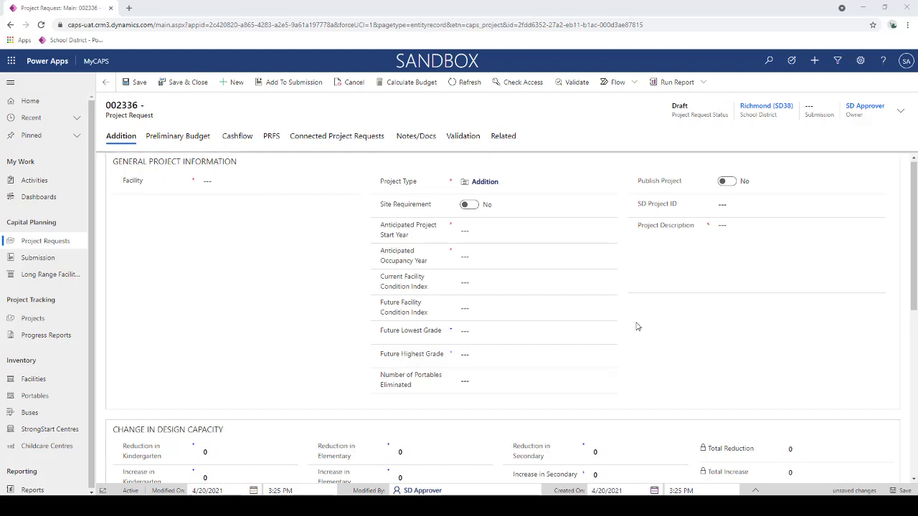
Set the project request's facility to Blundell Elementary, clearing and reselecting it once.
{"action": "scroll", "coordinate": [636, 326], "scroll_direction": "down", "scroll_amount": 3}
{"action": "scroll", "coordinate": [617, 326], "scroll_direction": "down", "scroll_amount": 2}
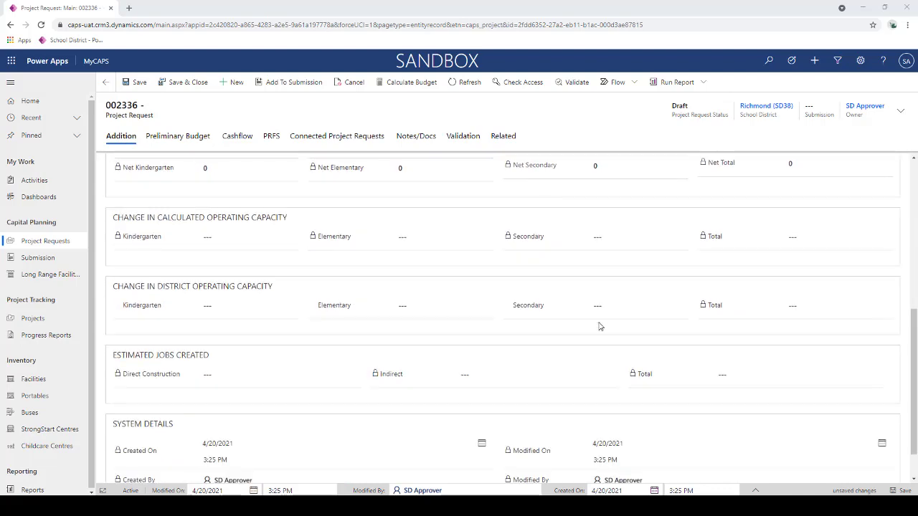
{"action": "scroll", "coordinate": [600, 327], "scroll_direction": "up", "scroll_amount": 5}
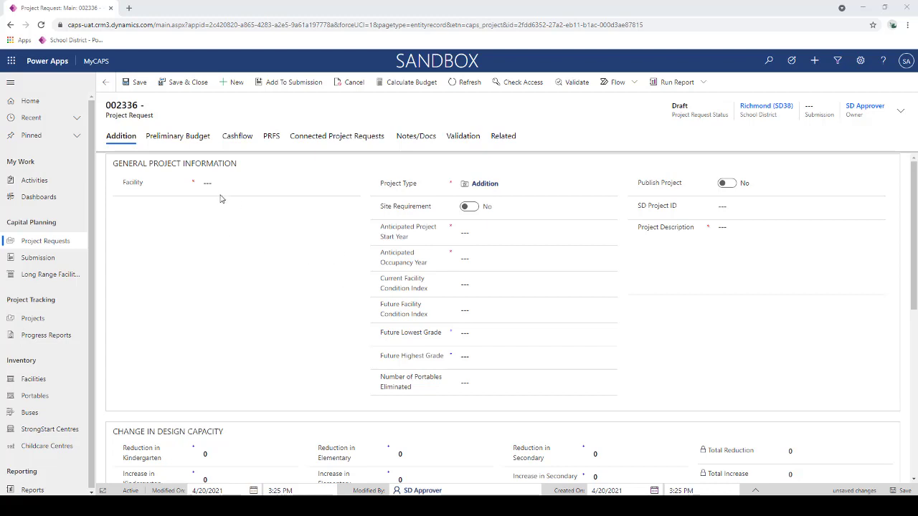
{"action": "left_click", "coordinate": [354, 183]}
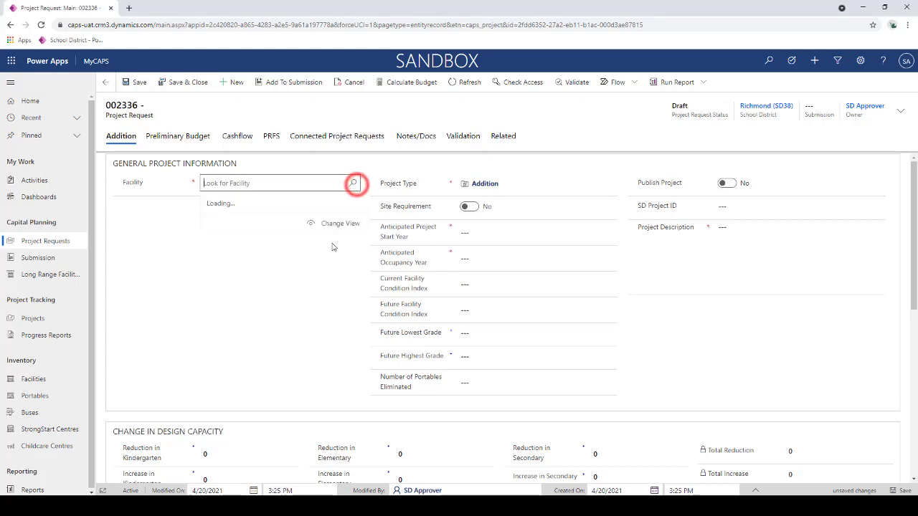
{"action": "left_click_drag", "start_coordinate": [362, 217], "coordinate": [362, 224]}
{"action": "left_click", "coordinate": [293, 258]}
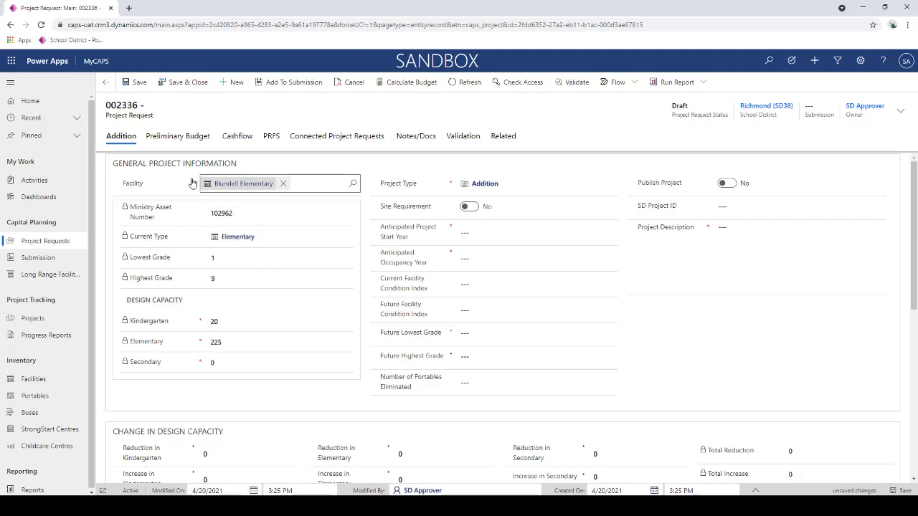
{"action": "left_click", "coordinate": [283, 185]}
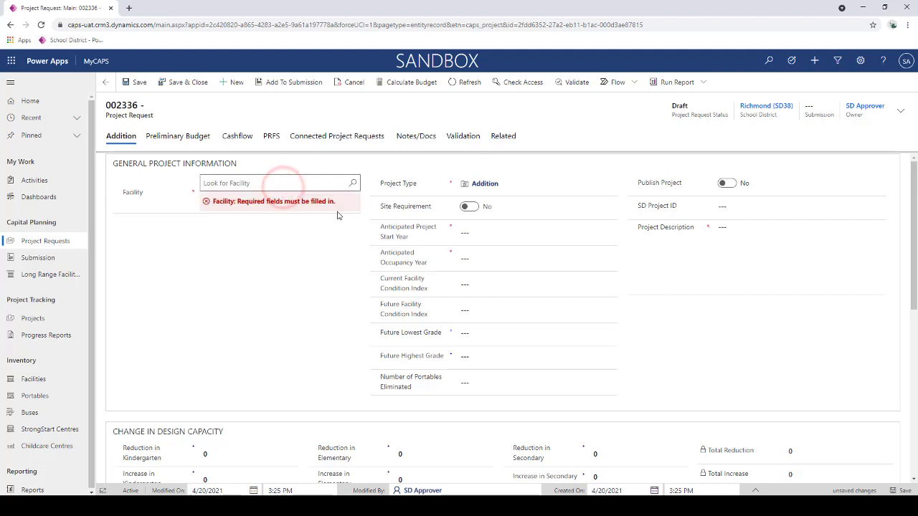
{"action": "left_click", "coordinate": [352, 184]}
{"action": "left_click", "coordinate": [244, 304]}
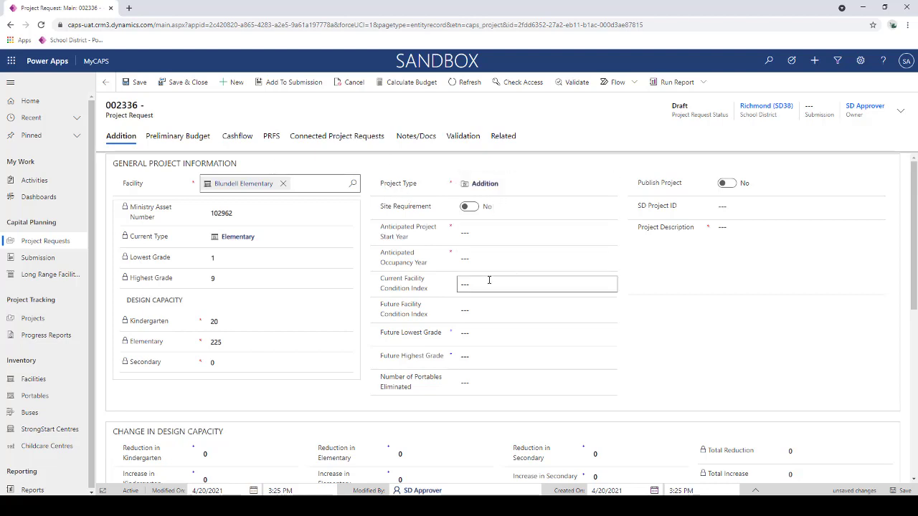
Set the anticipated project start year to 2022/2023 and the anticipated occupancy year to 2024/2025.
{"action": "left_click", "coordinate": [486, 233]}
{"action": "left_click", "coordinate": [531, 262]}
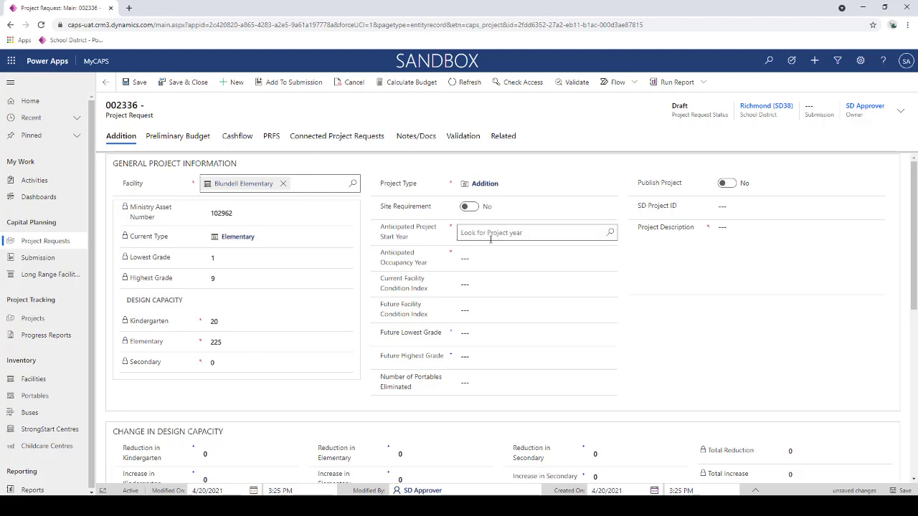
{"action": "left_click", "coordinate": [610, 234]}
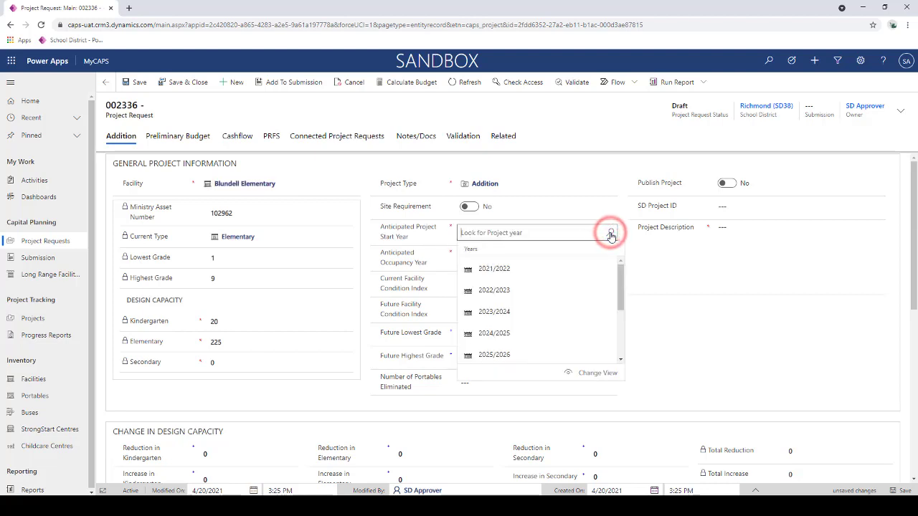
{"action": "left_click", "coordinate": [560, 289]}
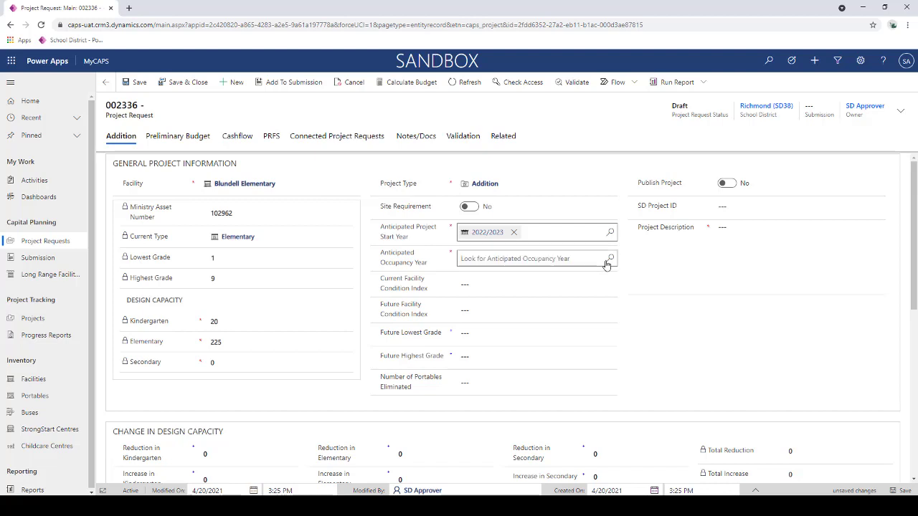
{"action": "left_click", "coordinate": [608, 260]}
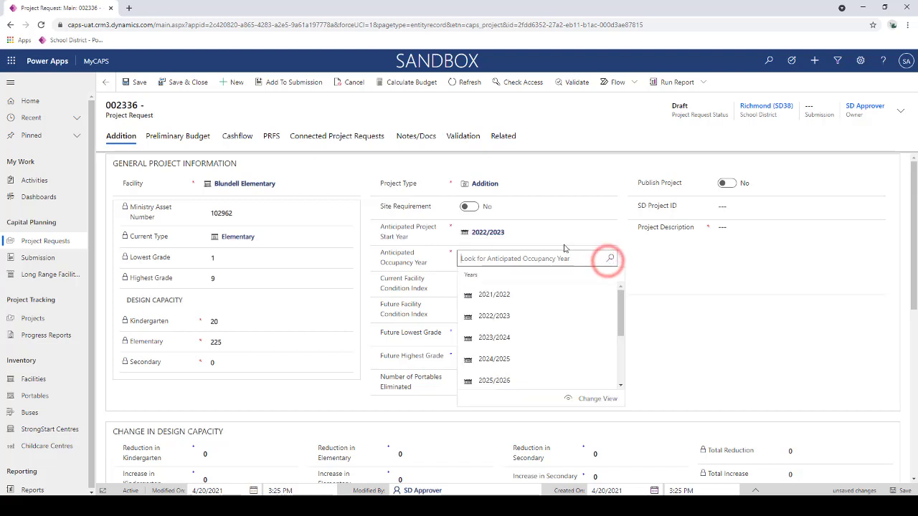
{"action": "left_click", "coordinate": [515, 358]}
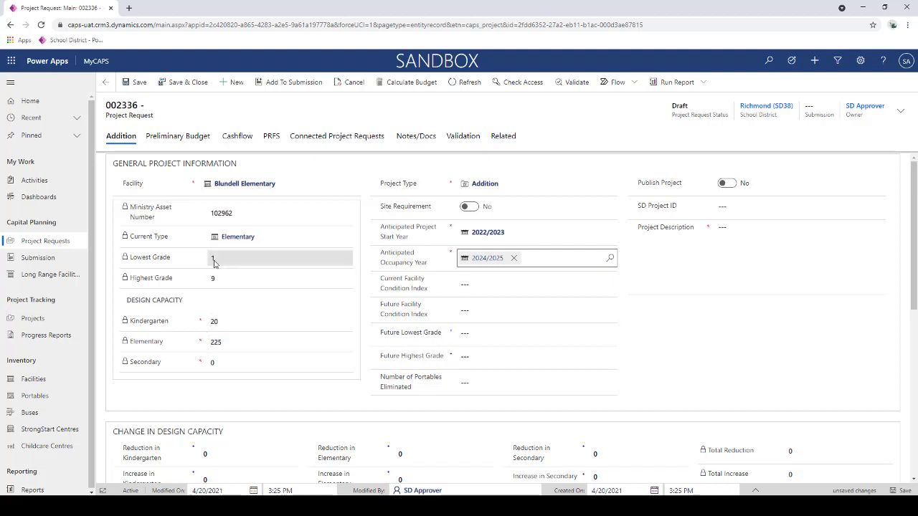
Set the future lowest grade to K, the future highest grade to 9 and the number of portables eliminated to 2.
{"action": "left_click", "coordinate": [512, 334]}
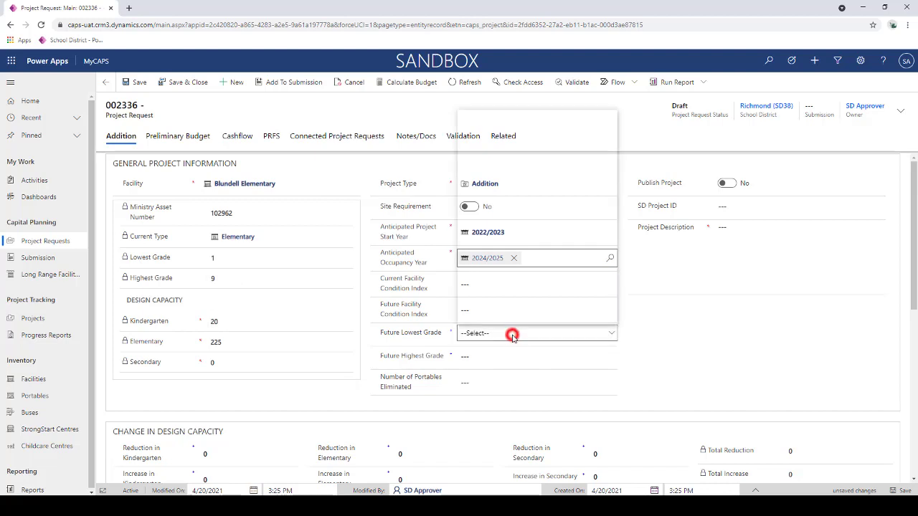
{"action": "left_click", "coordinate": [479, 135]}
{"action": "left_click", "coordinate": [512, 358]}
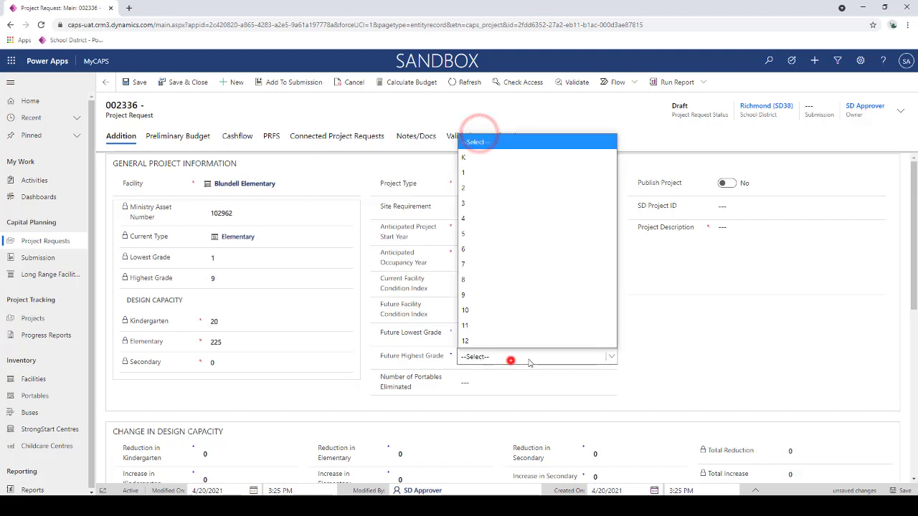
{"action": "left_click", "coordinate": [478, 295]}
{"action": "left_click", "coordinate": [538, 388]}
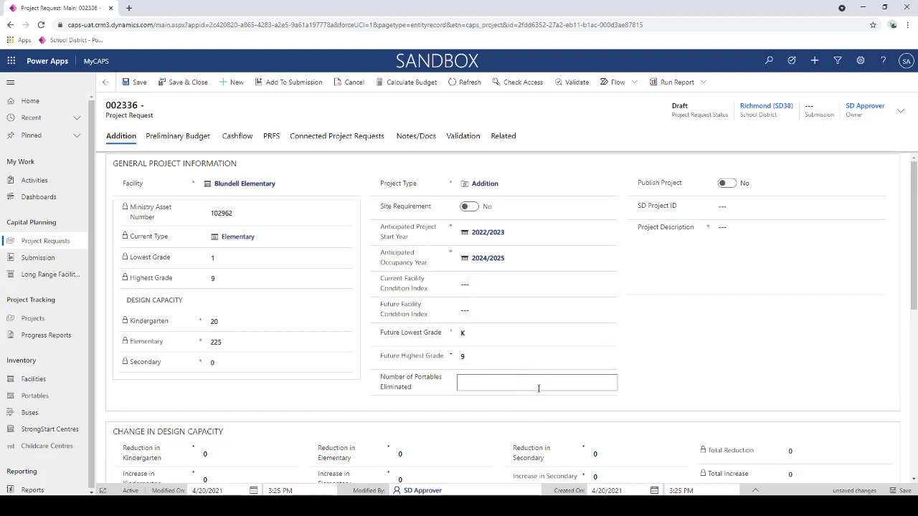
{"action": "type", "text": "2"}
Enter the SD Project ID 123123 and the project description "New Addition Project Request".
{"action": "left_click", "coordinate": [770, 210]}
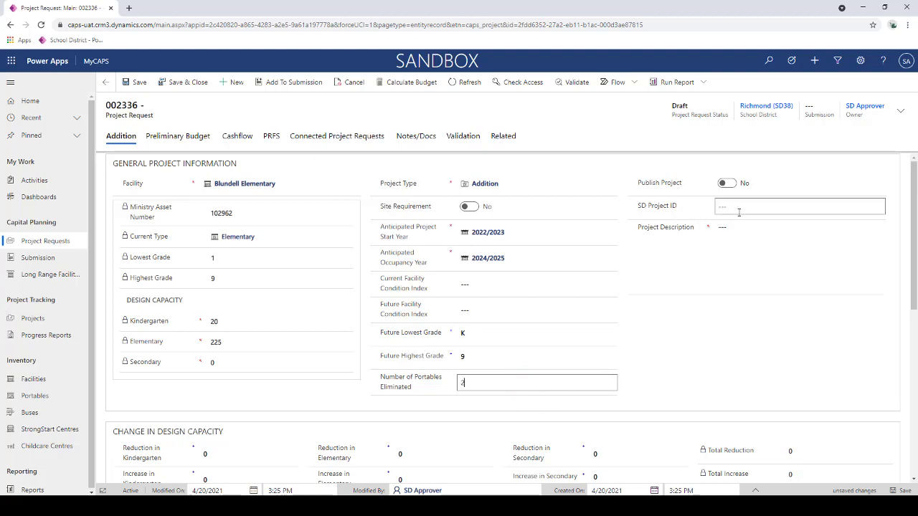
{"action": "left_click", "coordinate": [736, 212]}
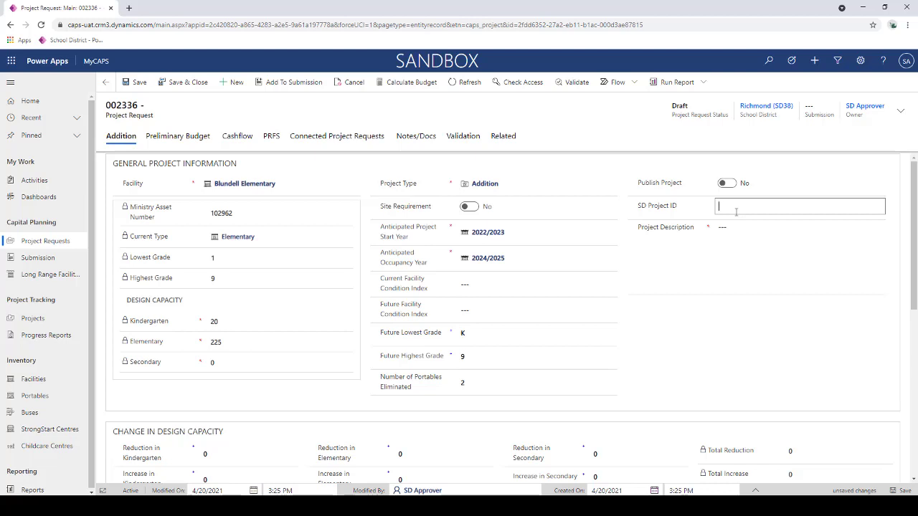
{"action": "type", "text": "123123"}
{"action": "left_click", "coordinate": [759, 248]}
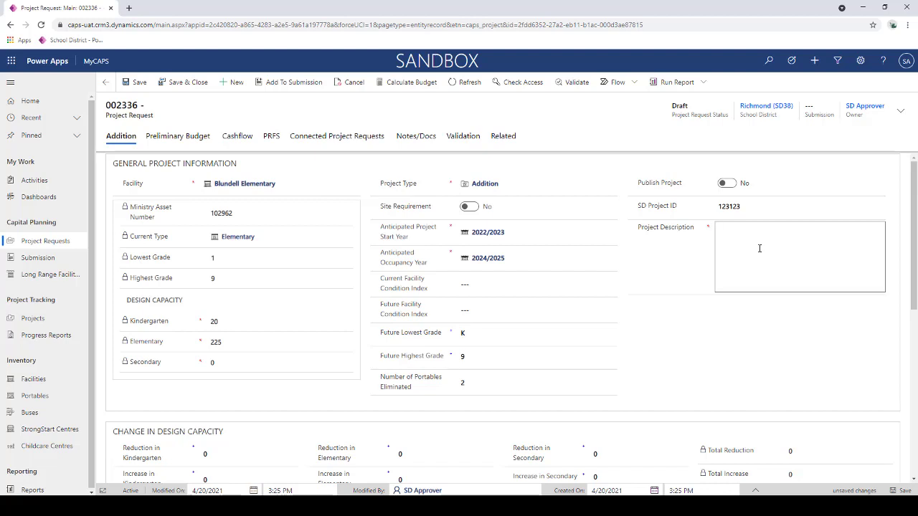
{"action": "type", "text": "New Addition Project Request"}
Set the design capacity's increase in kindergarten to 100 and save the project request.
{"action": "scroll", "coordinate": [728, 350], "scroll_direction": "down", "scroll_amount": 1}
{"action": "scroll", "coordinate": [728, 350], "scroll_direction": "down", "scroll_amount": 3}
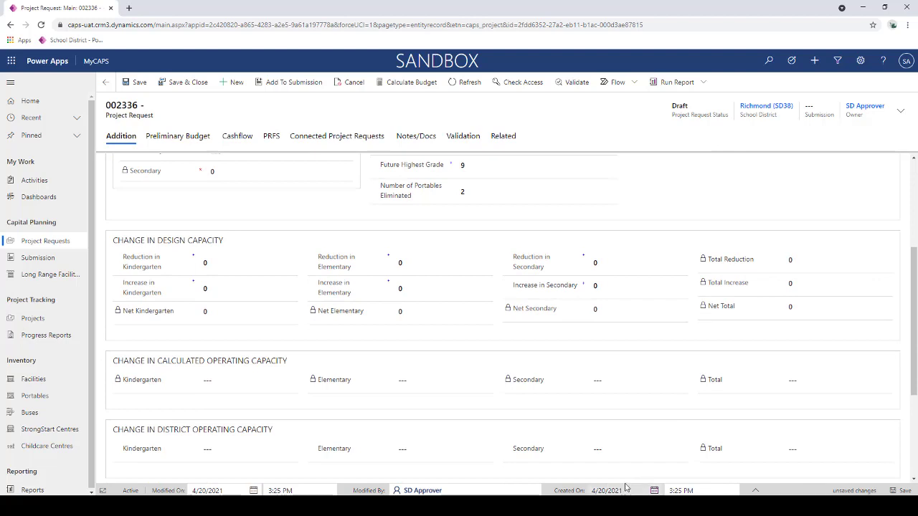
{"action": "scroll", "coordinate": [241, 324], "scroll_direction": "down", "scroll_amount": 1}
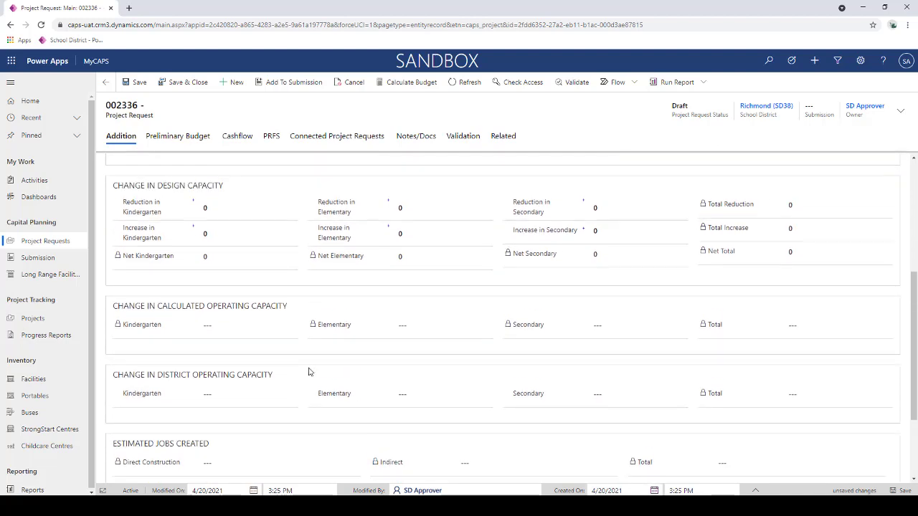
{"action": "left_click", "coordinate": [251, 215]}
{"action": "left_click", "coordinate": [304, 180]}
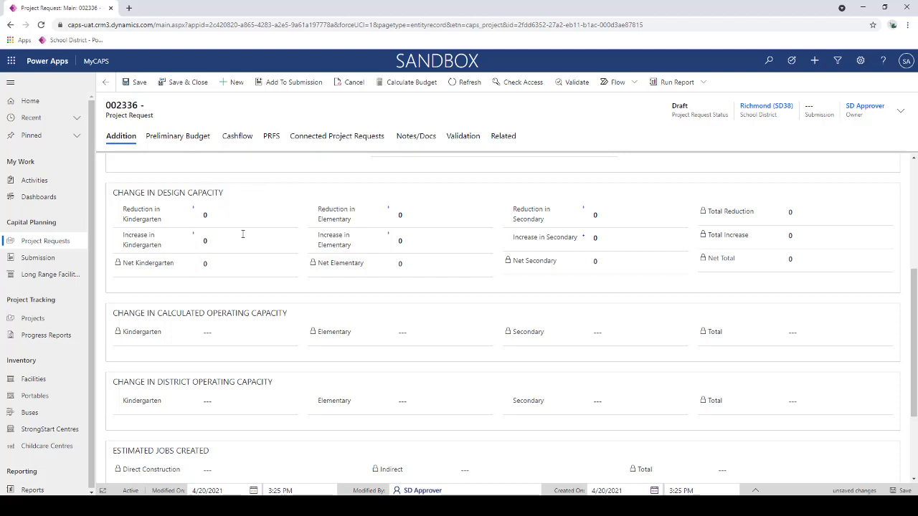
{"action": "left_click", "coordinate": [217, 239]}
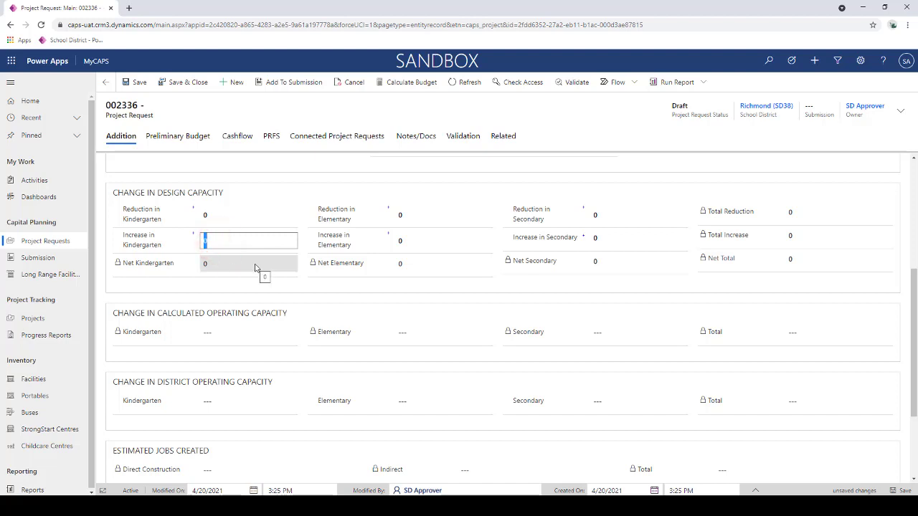
{"action": "type", "text": "100"}
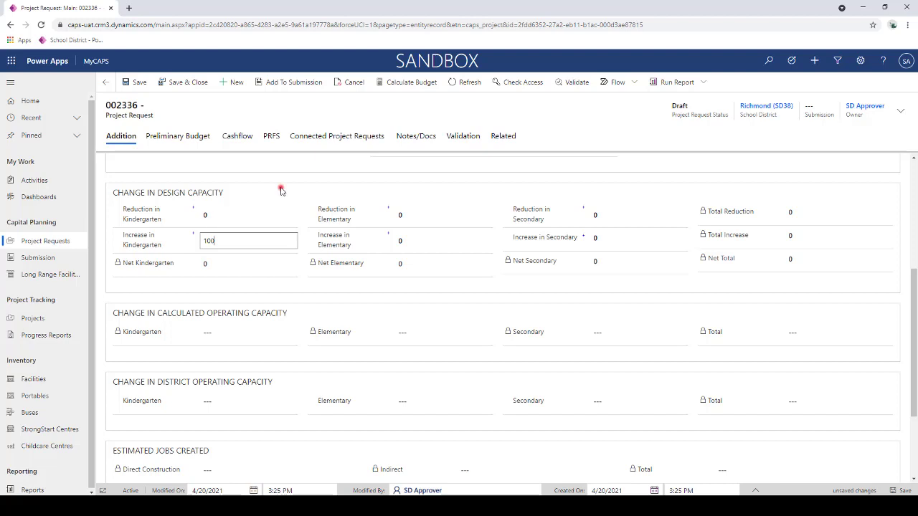
{"action": "left_click", "coordinate": [280, 186]}
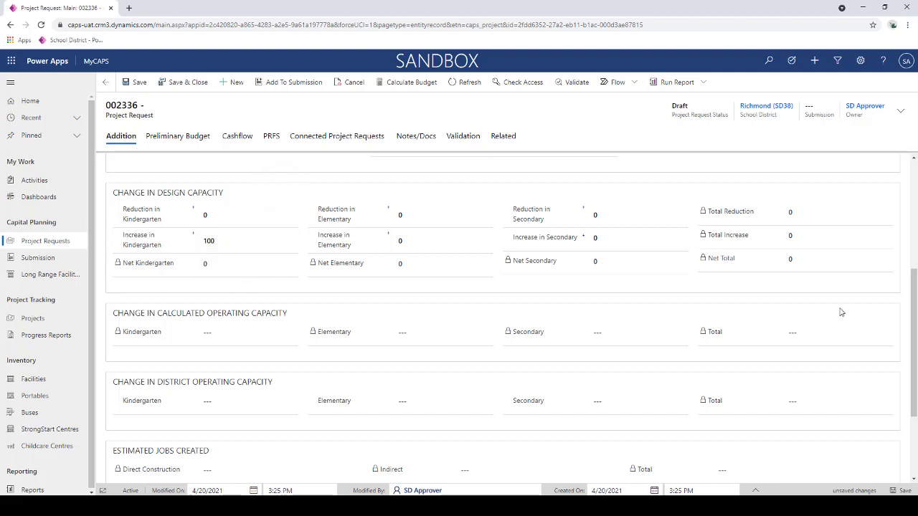
{"action": "left_click", "coordinate": [903, 489]}
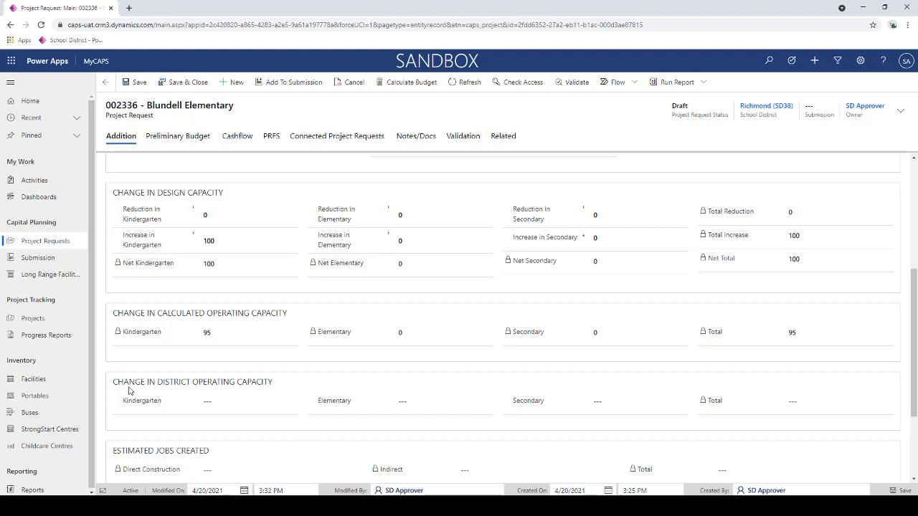
Set the kindergarten change in district operating capacity to 90 and save the project request.
{"action": "scroll", "coordinate": [130, 391], "scroll_direction": "down", "scroll_amount": 3}
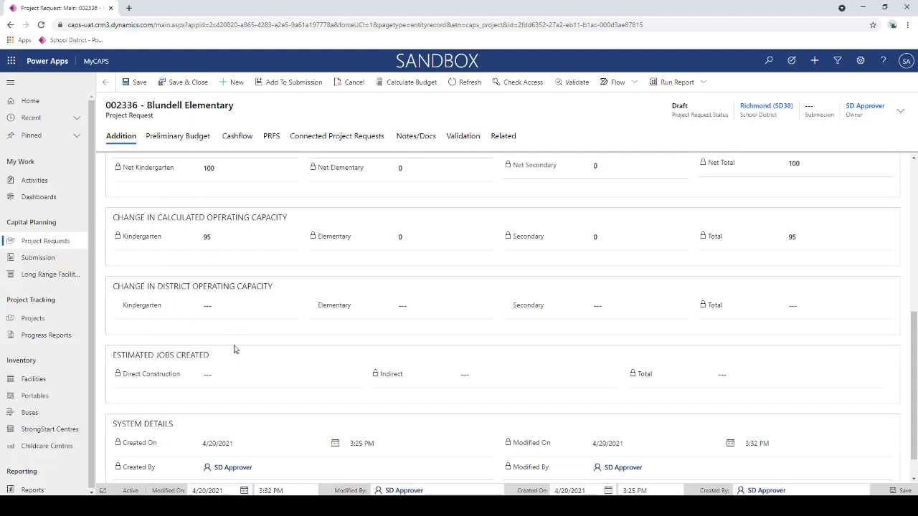
{"action": "left_click", "coordinate": [262, 308]}
{"action": "type", "text": "90"}
{"action": "left_click", "coordinate": [347, 321]}
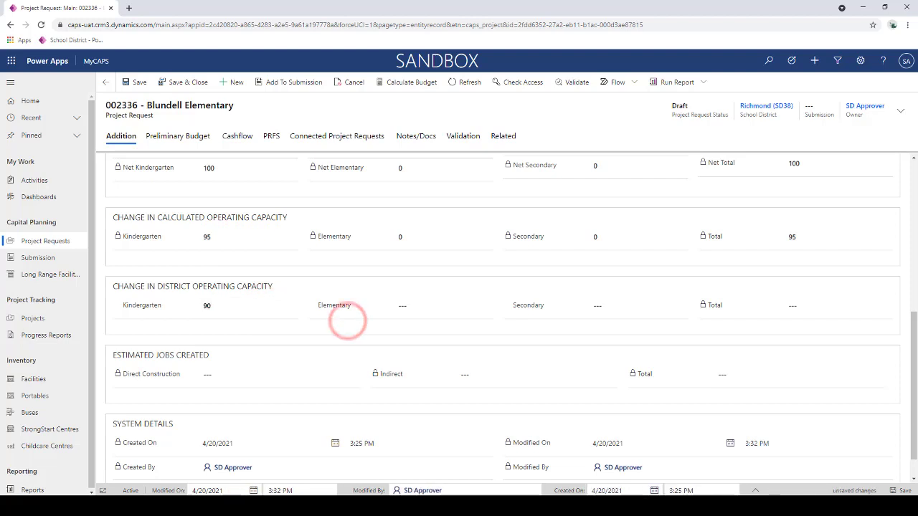
{"action": "key", "text": "ctrl+s"}
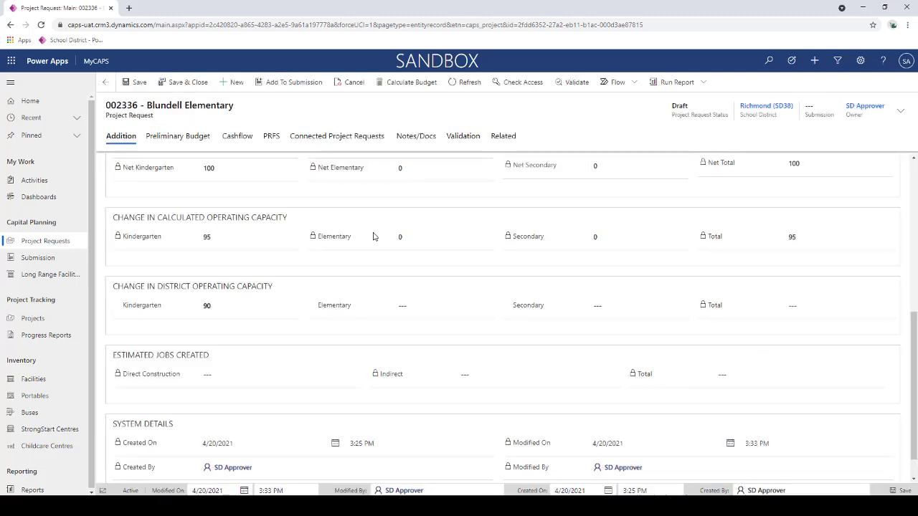
{"action": "scroll", "coordinate": [364, 291], "scroll_direction": "up", "scroll_amount": 8}
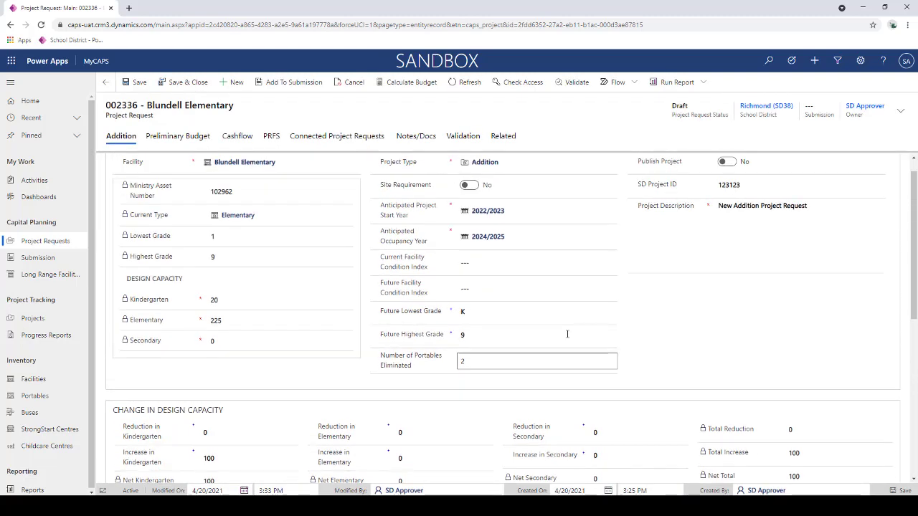
{"action": "scroll", "coordinate": [567, 334], "scroll_direction": "up", "scroll_amount": 1}
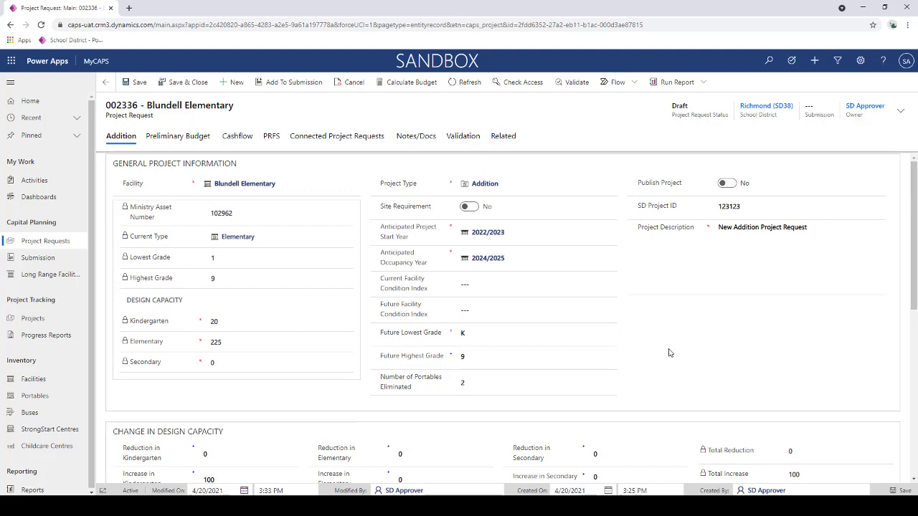
Review the request's general project information and its design, calculated and district operating capacity changes.
{"action": "scroll", "coordinate": [660, 341], "scroll_direction": "down", "scroll_amount": 5}
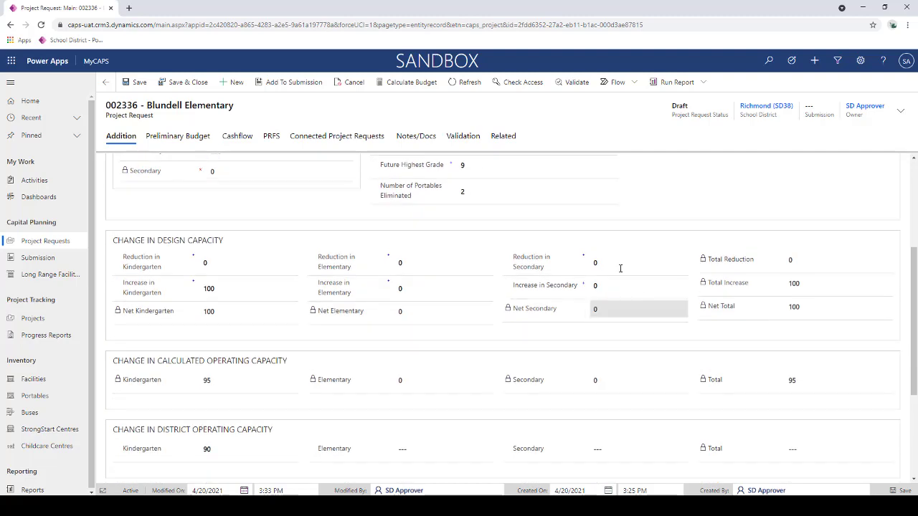
{"action": "scroll", "coordinate": [448, 333], "scroll_direction": "up", "scroll_amount": 4}
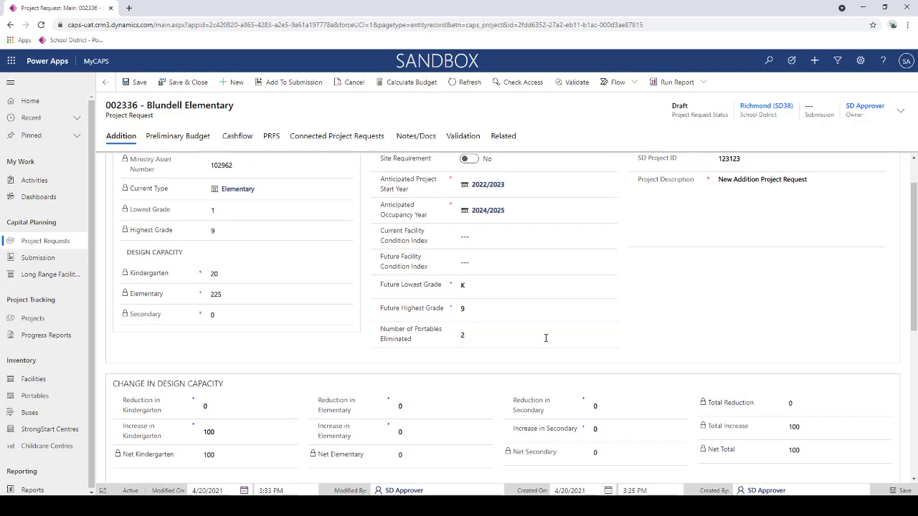
{"action": "scroll", "coordinate": [532, 253], "scroll_direction": "up", "scroll_amount": 1}
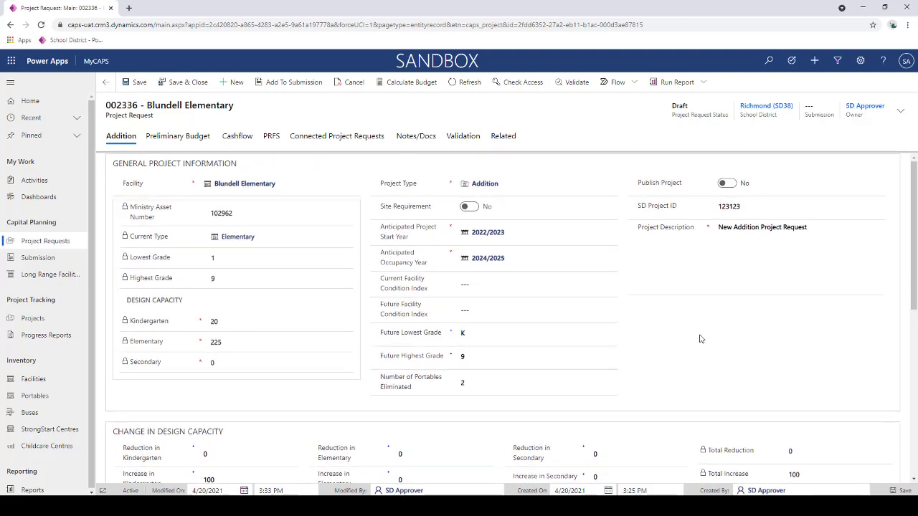
{"action": "scroll", "coordinate": [704, 341], "scroll_direction": "down", "scroll_amount": 4}
{"action": "scroll", "coordinate": [638, 301], "scroll_direction": "down", "scroll_amount": 3}
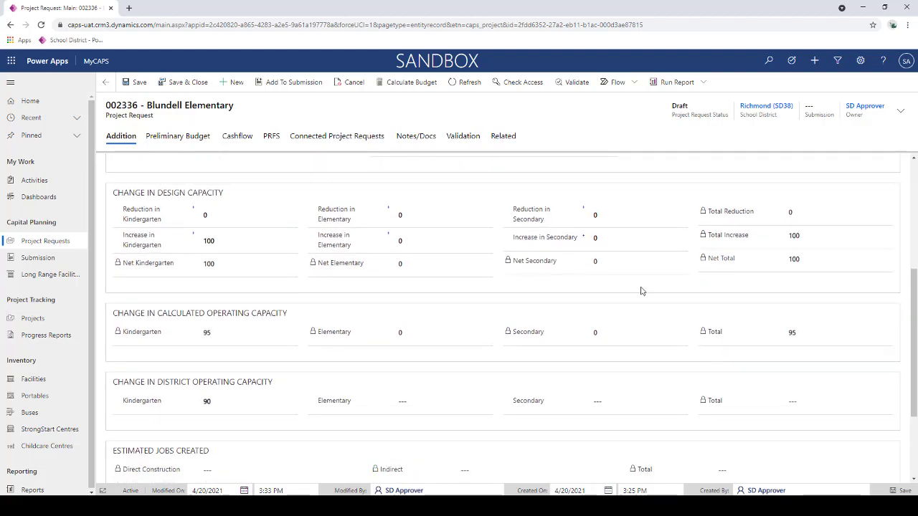
{"action": "scroll", "coordinate": [820, 335], "scroll_direction": "up", "scroll_amount": 8}
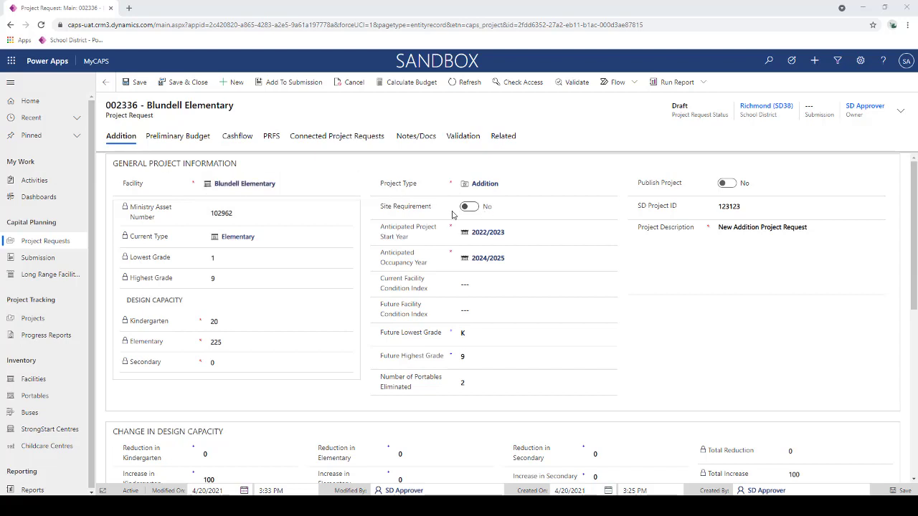
{"action": "scroll", "coordinate": [451, 229], "scroll_direction": "down", "scroll_amount": 1}
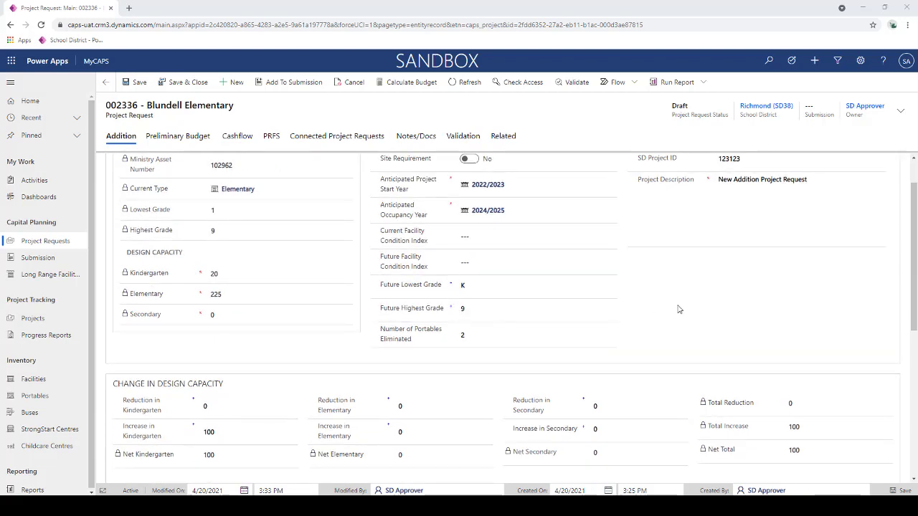
{"action": "scroll", "coordinate": [703, 313], "scroll_direction": "up", "scroll_amount": 1}
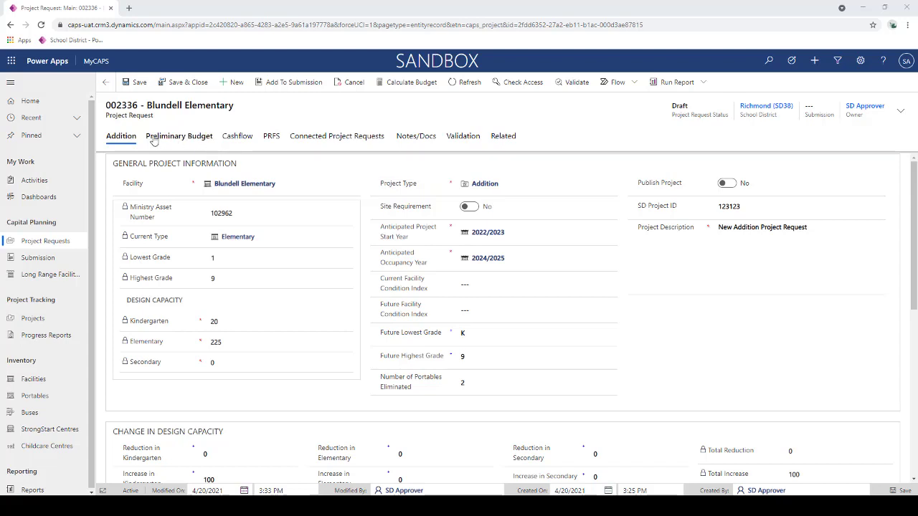
Set the preliminary budget's community location to Richmond and save the project request.
{"action": "left_click", "coordinate": [190, 139]}
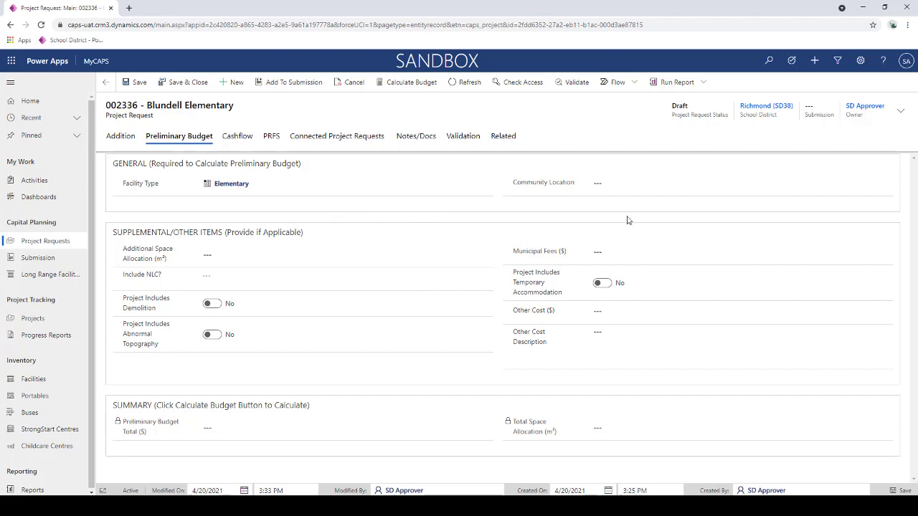
{"action": "left_click", "coordinate": [618, 183]}
{"action": "left_click", "coordinate": [886, 184]}
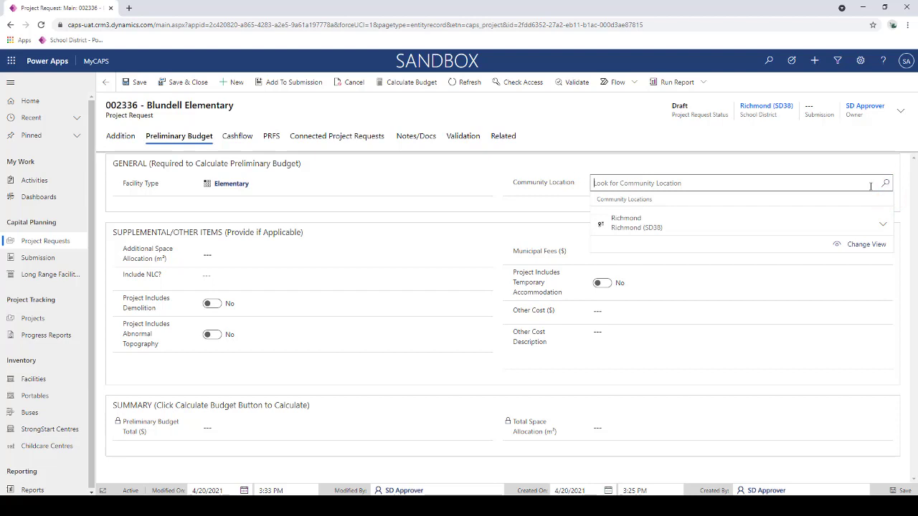
{"action": "type", "text": "richmon"}
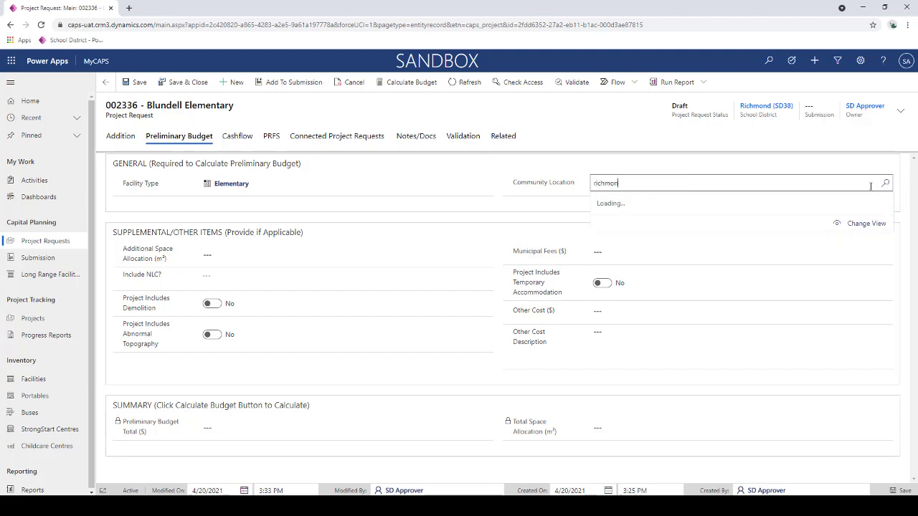
{"action": "left_click", "coordinate": [653, 230]}
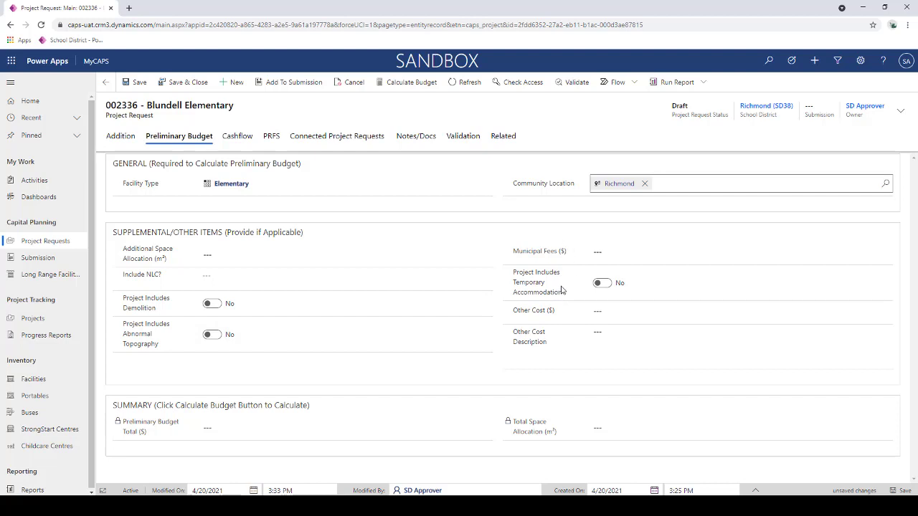
{"action": "key", "text": "ctrl+s"}
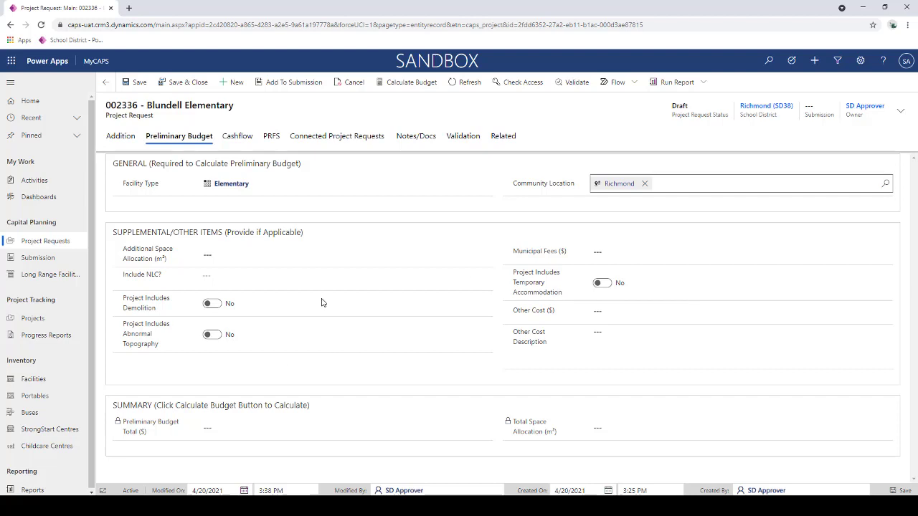
Mark the project as including abnormal topography and set the abnormal topography cost to $15,000.
{"action": "left_click", "coordinate": [214, 335]}
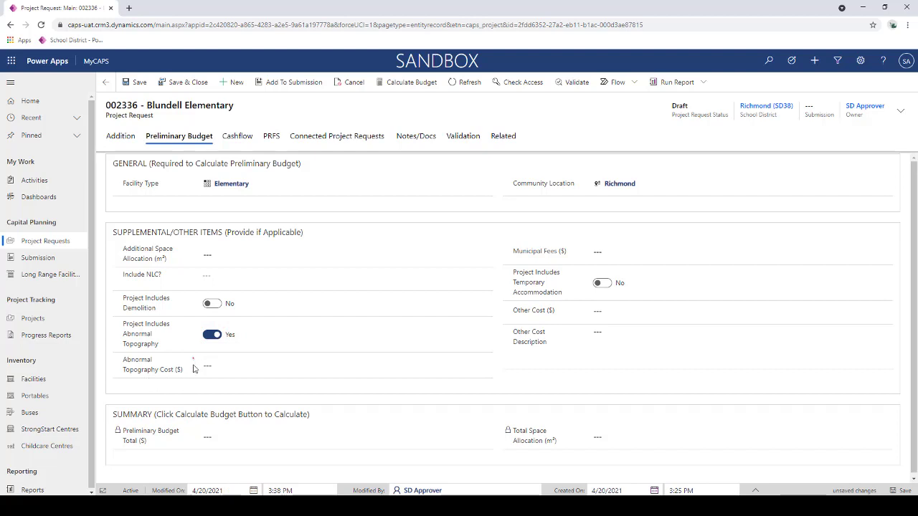
{"action": "left_click", "coordinate": [261, 370]}
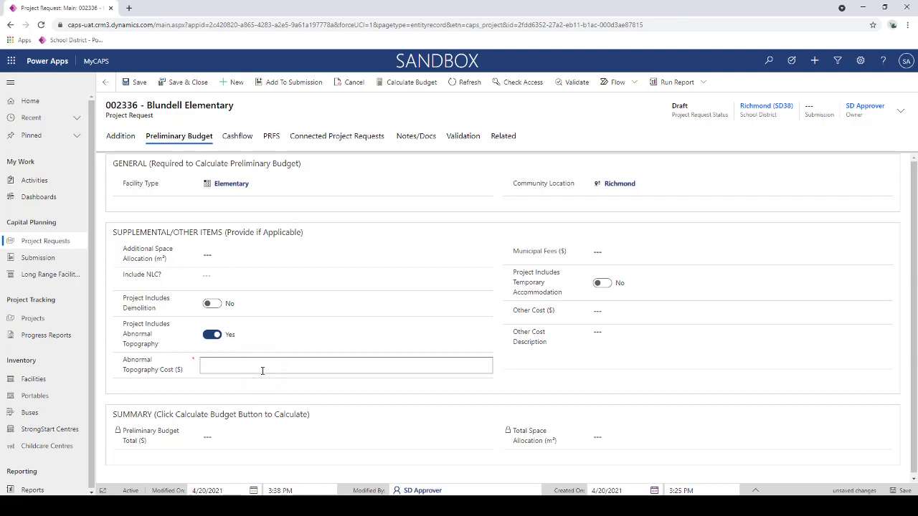
{"action": "type", "text": "15000"}
{"action": "left_click", "coordinate": [495, 253]}
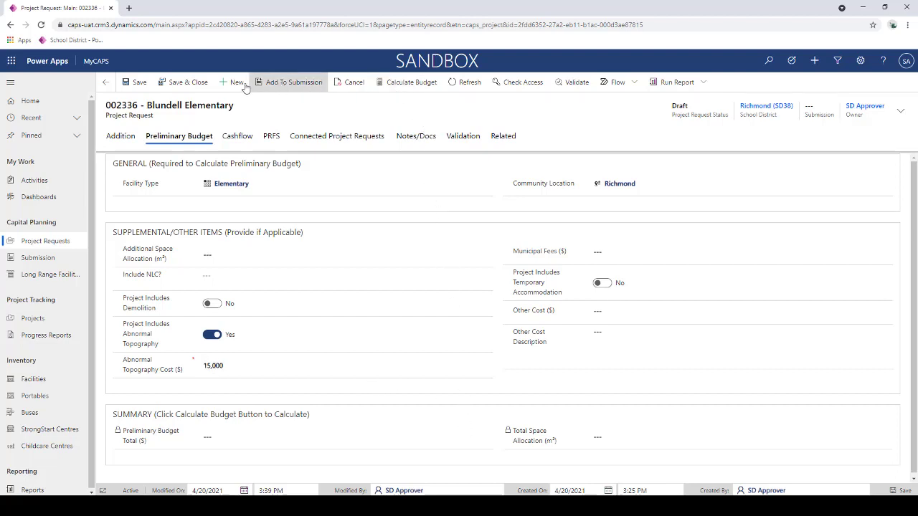
Calculate the preliminary budget, acknowledge the result and check the budget summary.
{"action": "left_click", "coordinate": [412, 85]}
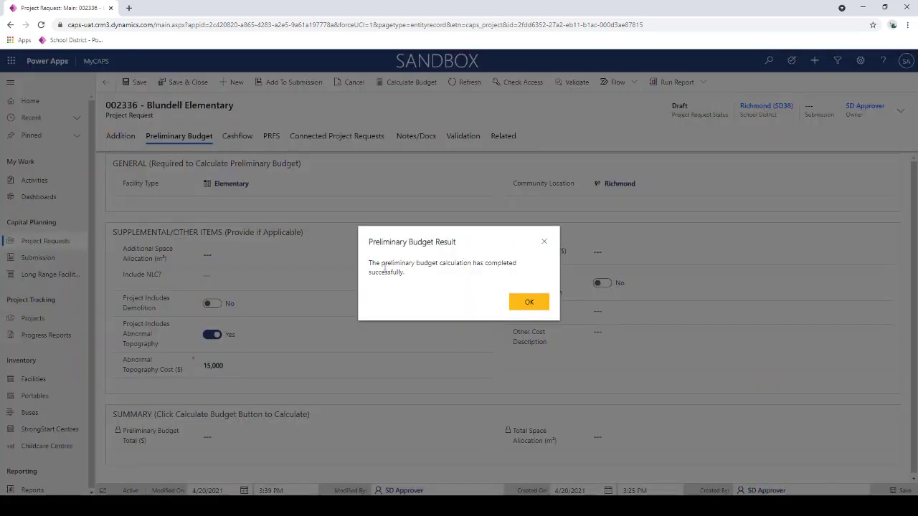
{"action": "left_click", "coordinate": [534, 304]}
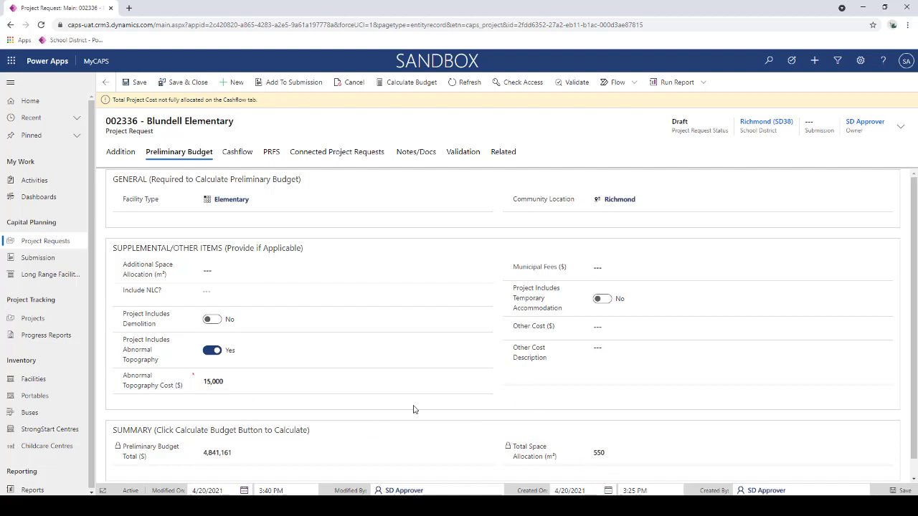
{"action": "scroll", "coordinate": [421, 410], "scroll_direction": "down", "scroll_amount": 1}
{"action": "scroll", "coordinate": [423, 409], "scroll_direction": "down", "scroll_amount": 1}
{"action": "scroll", "coordinate": [432, 405], "scroll_direction": "up", "scroll_amount": 1}
Set the other cost to $160,000 and describe it as "Soil degradation assessment", correcting the misspelled word.
{"action": "left_click", "coordinate": [618, 326]}
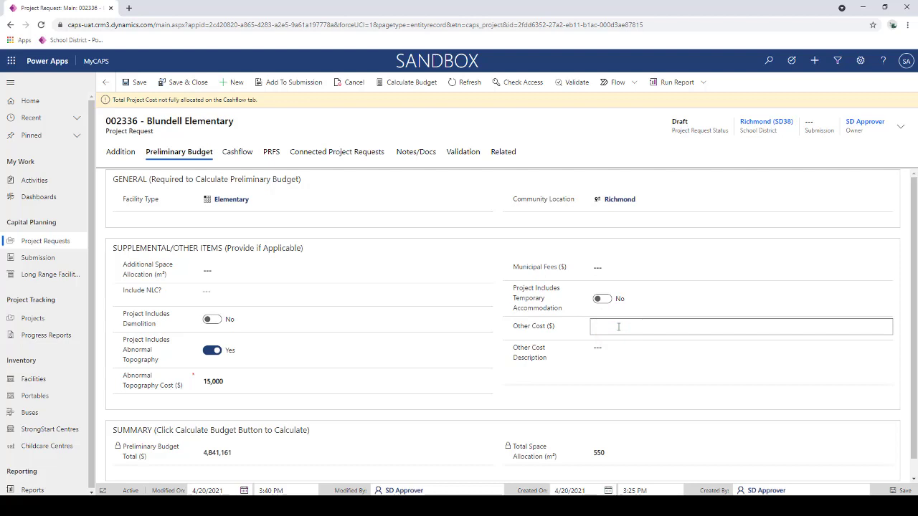
{"action": "type", "text": "160,000"}
{"action": "left_click", "coordinate": [562, 378]}
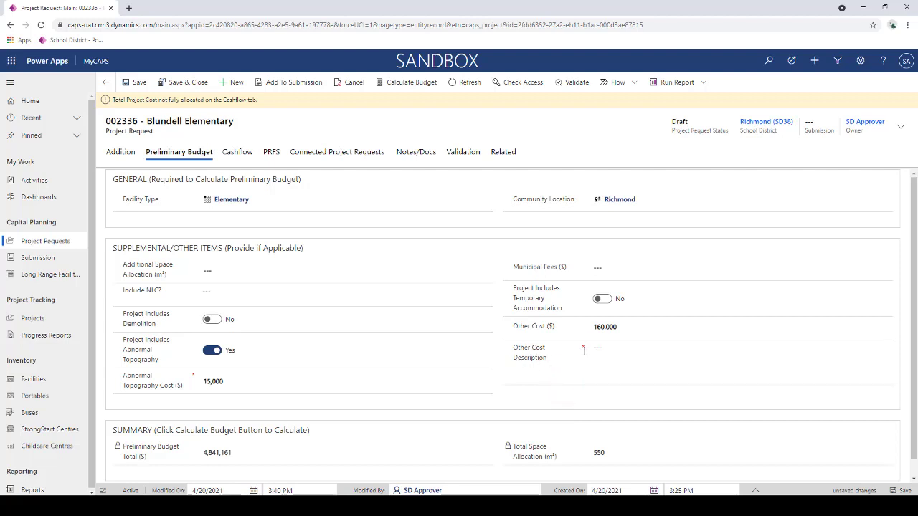
{"action": "left_click", "coordinate": [603, 327]}
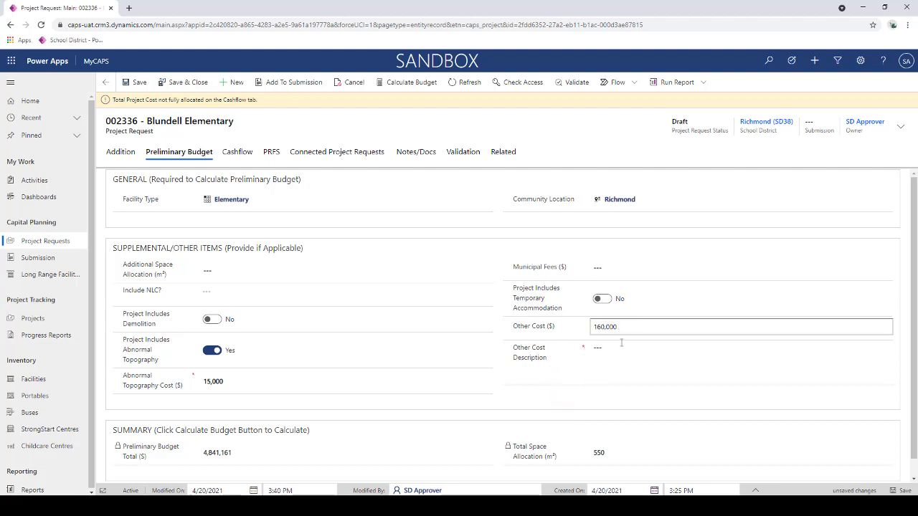
{"action": "left_click", "coordinate": [621, 349]}
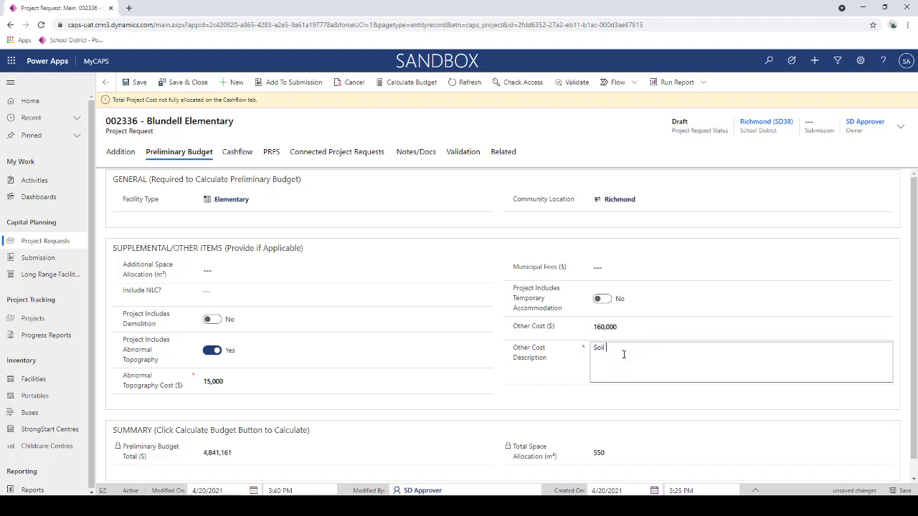
{"action": "type", "text": "Soil degredation assessment"}
{"action": "right_click", "coordinate": [628, 351]}
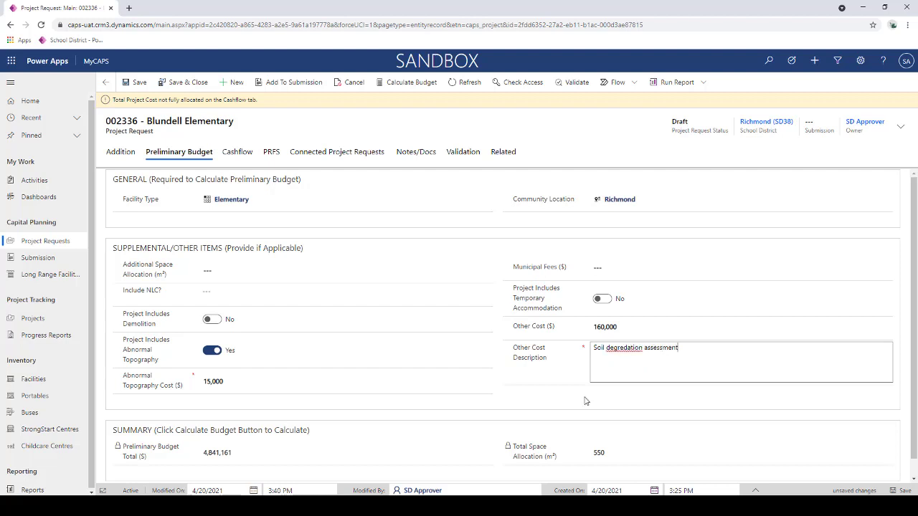
{"action": "left_click", "coordinate": [657, 356]}
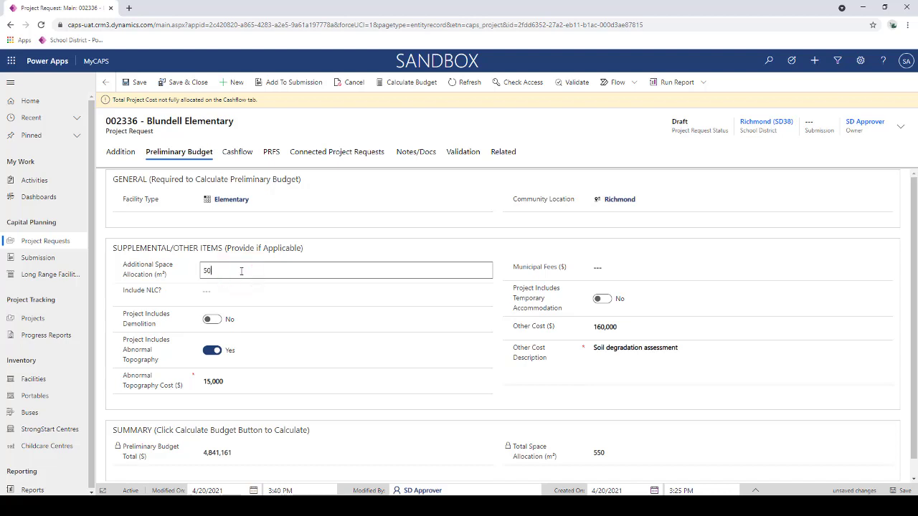
Set the additional space allocation to 50 m² and recalculate the preliminary budget.
{"action": "left_click", "coordinate": [524, 416]}
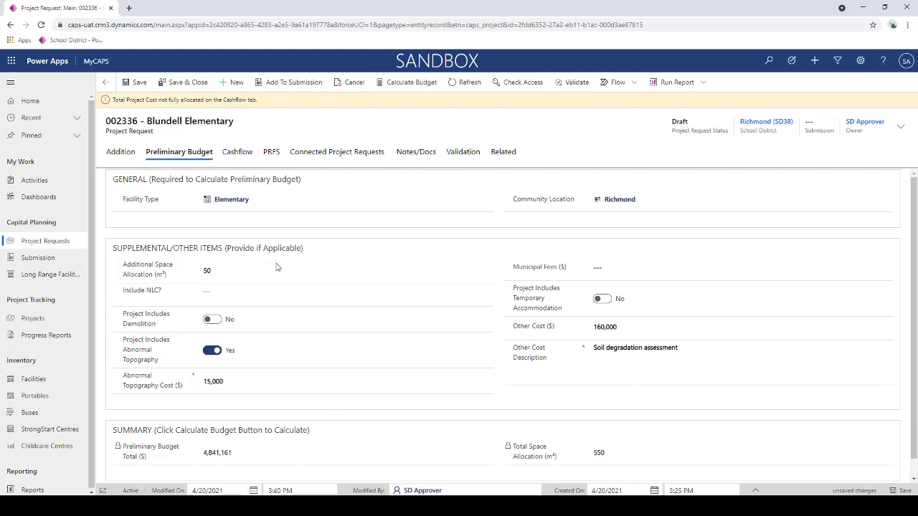
{"action": "left_click", "coordinate": [422, 86]}
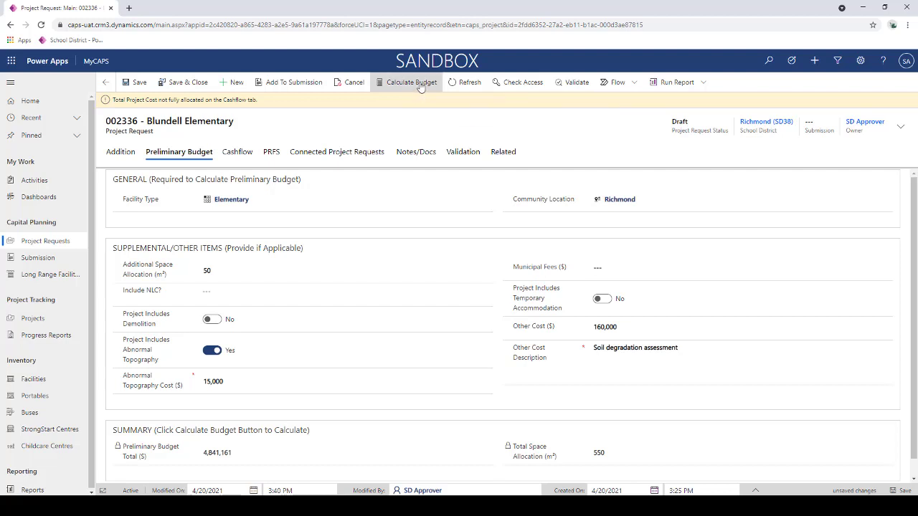
{"action": "left_click", "coordinate": [420, 84]}
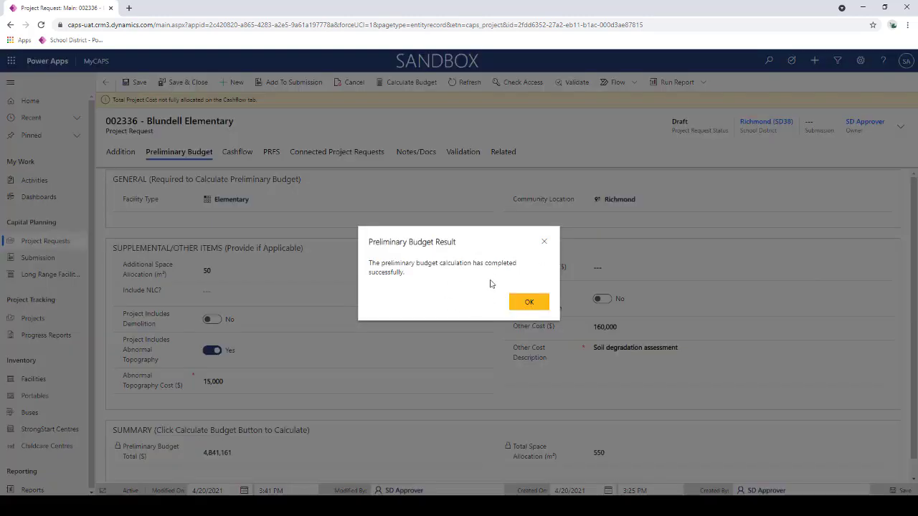
{"action": "left_click", "coordinate": [534, 301]}
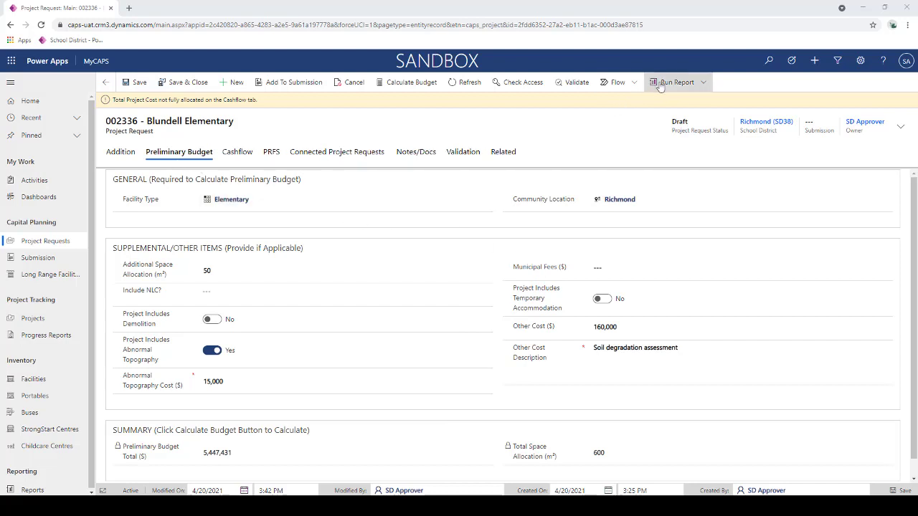
Run the Preliminary Budget report for this project request and view its first page down to the budget total.
{"action": "left_click", "coordinate": [703, 84]}
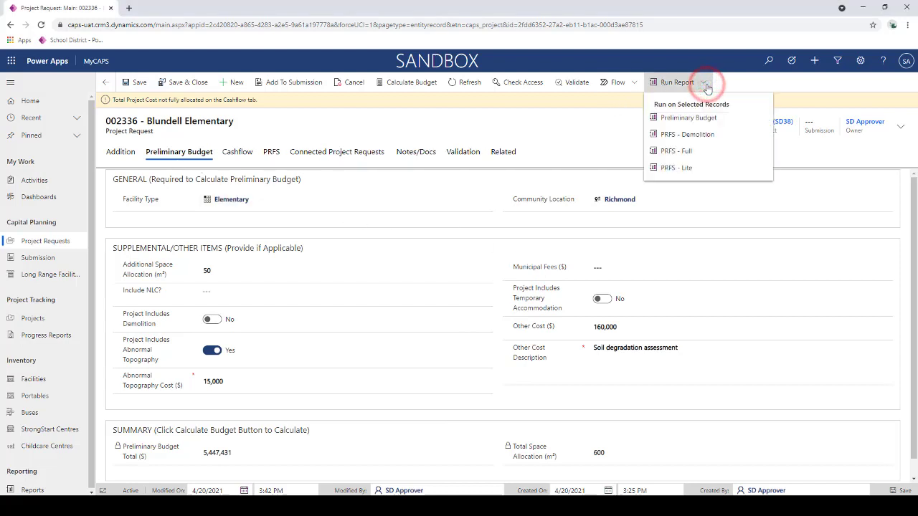
{"action": "left_click", "coordinate": [686, 120]}
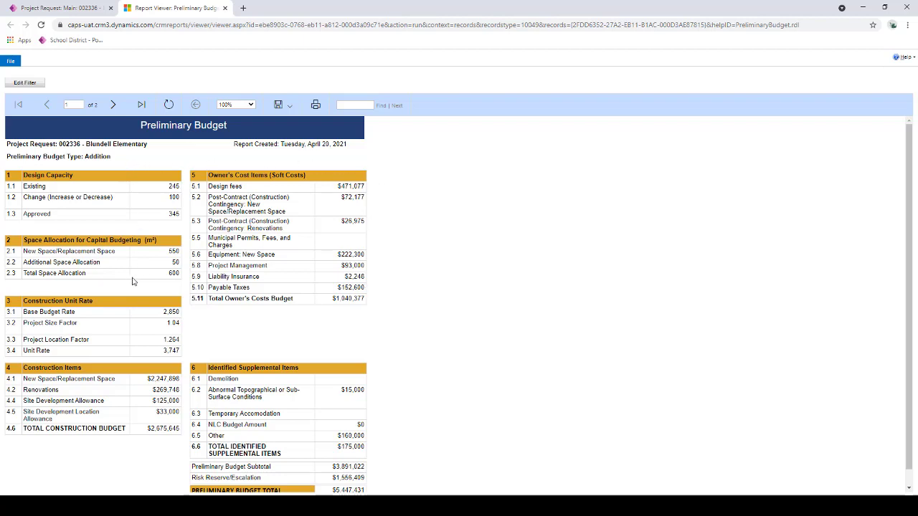
{"action": "scroll", "coordinate": [132, 285], "scroll_direction": "down", "scroll_amount": 1}
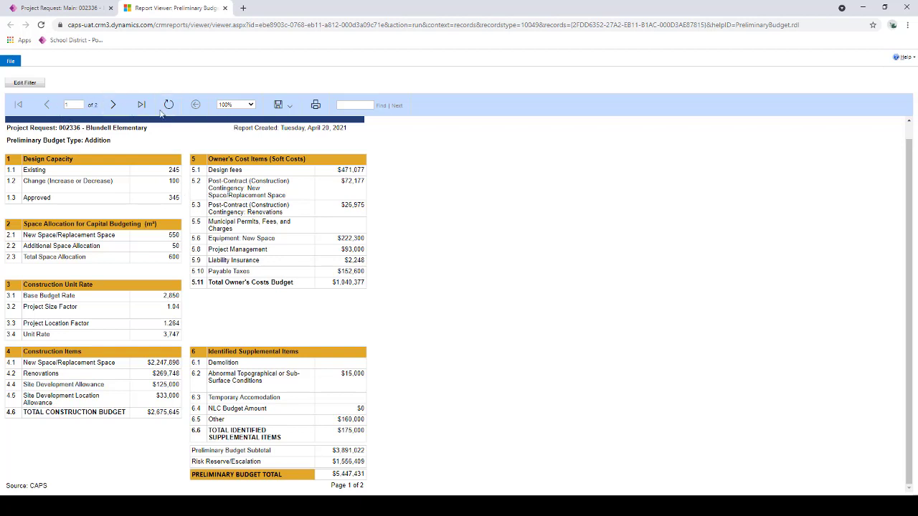
Read the Preliminary Budget Explanation on the report's second page for how each budget figure is derived.
{"action": "left_click", "coordinate": [112, 105]}
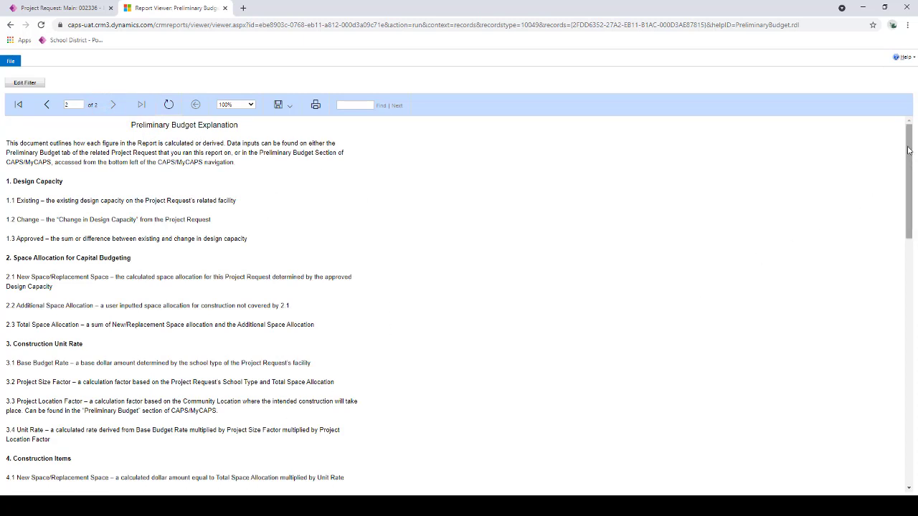
{"action": "left_click_drag", "start_coordinate": [908, 149], "coordinate": [907, 254]}
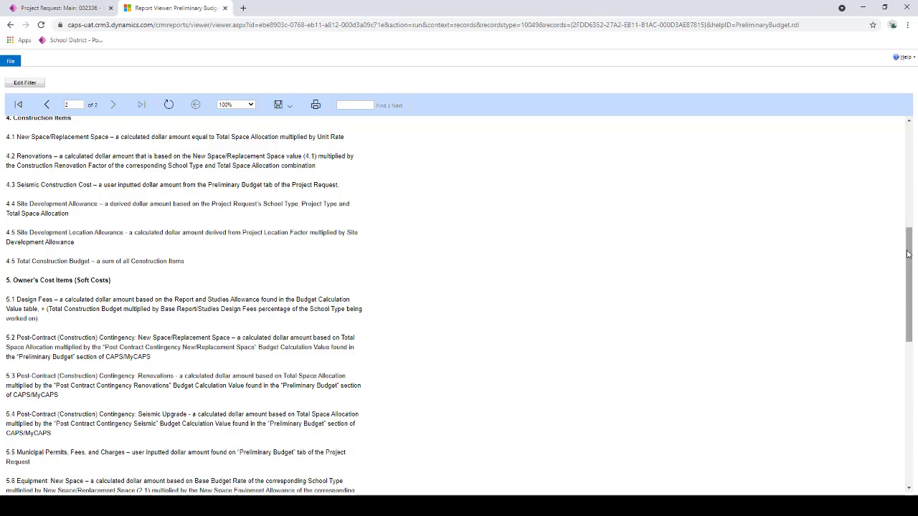
{"action": "left_click_drag", "start_coordinate": [907, 255], "coordinate": [894, 315]}
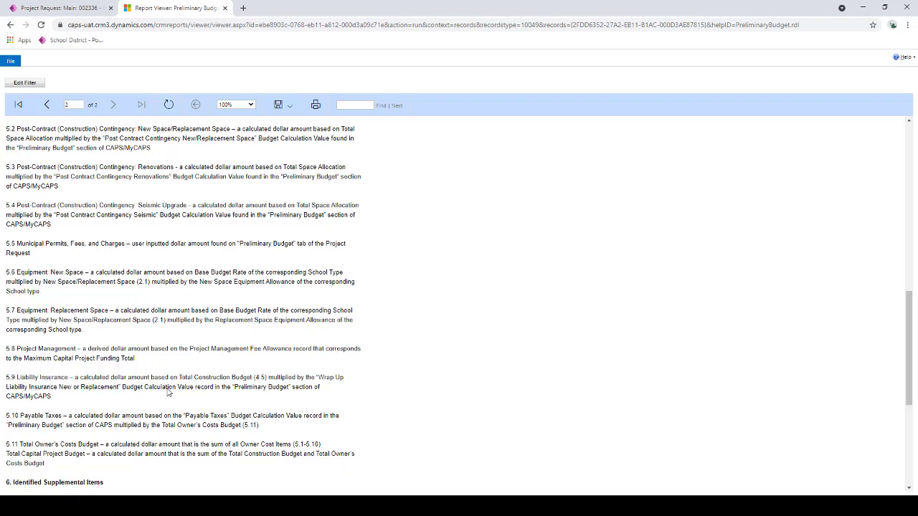
{"action": "scroll", "coordinate": [369, 237], "scroll_direction": "up", "scroll_amount": 7}
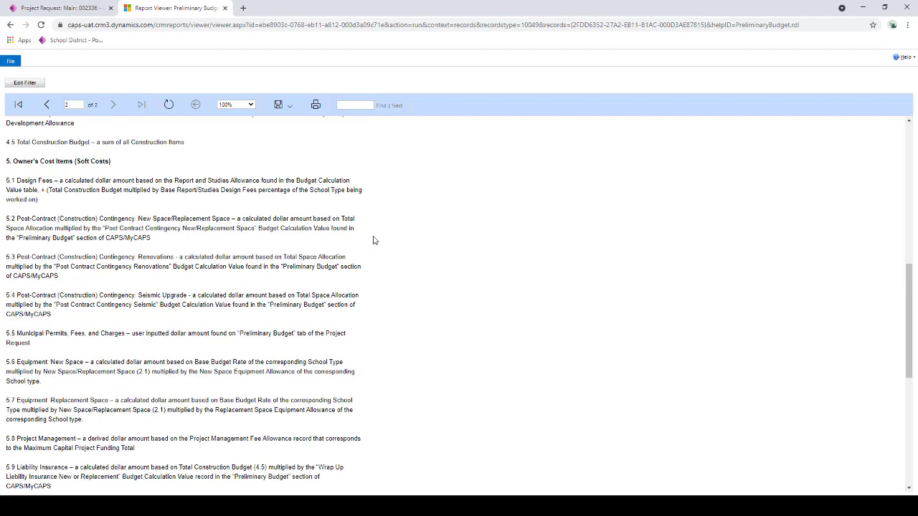
{"action": "scroll", "coordinate": [403, 244], "scroll_direction": "up", "scroll_amount": 2}
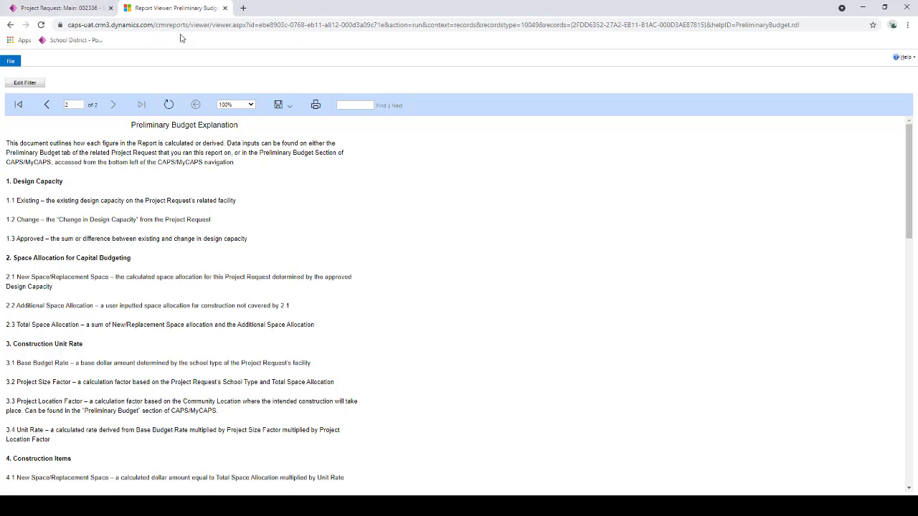
Return to the first page of the Preliminary Budget report and view the available export formats without exporting.
{"action": "left_click", "coordinate": [47, 105]}
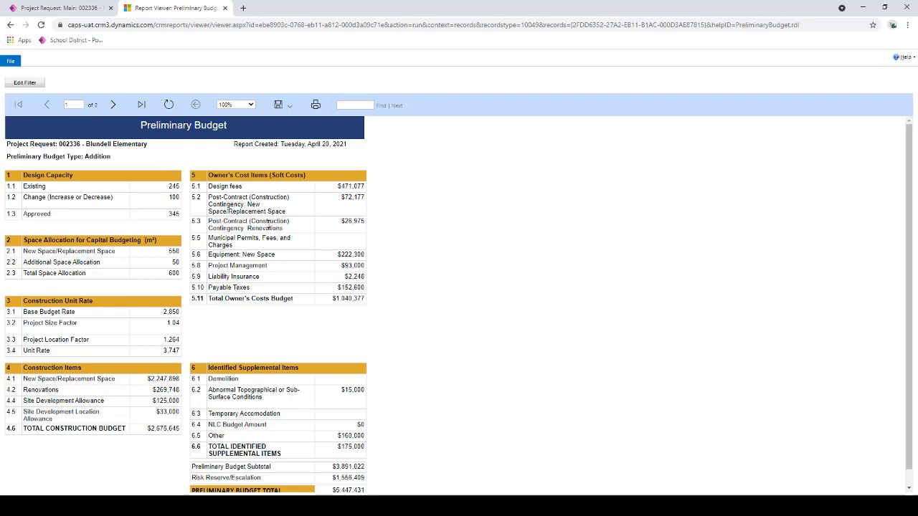
{"action": "left_click", "coordinate": [286, 105]}
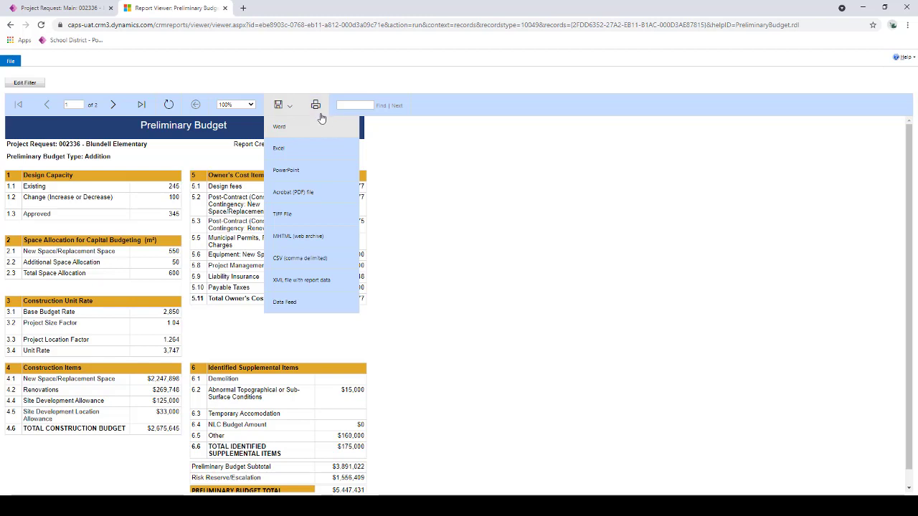
{"action": "left_click", "coordinate": [433, 157]}
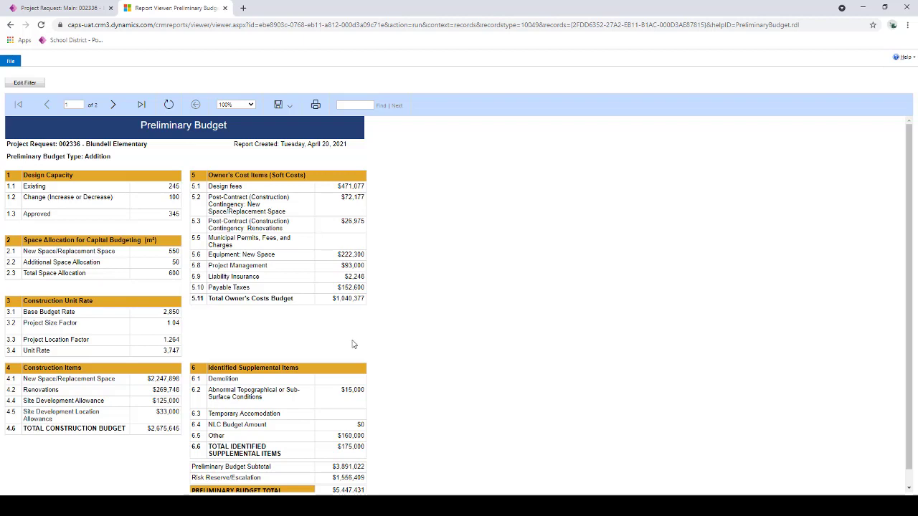
Allocate the project request's yearly cashflow as 200,000 for 2022/2023, 4,000,000 for 2023/2024 and 1,247,431 for 2024/2025.
{"action": "key", "text": "ctrl+shift+Tab"}
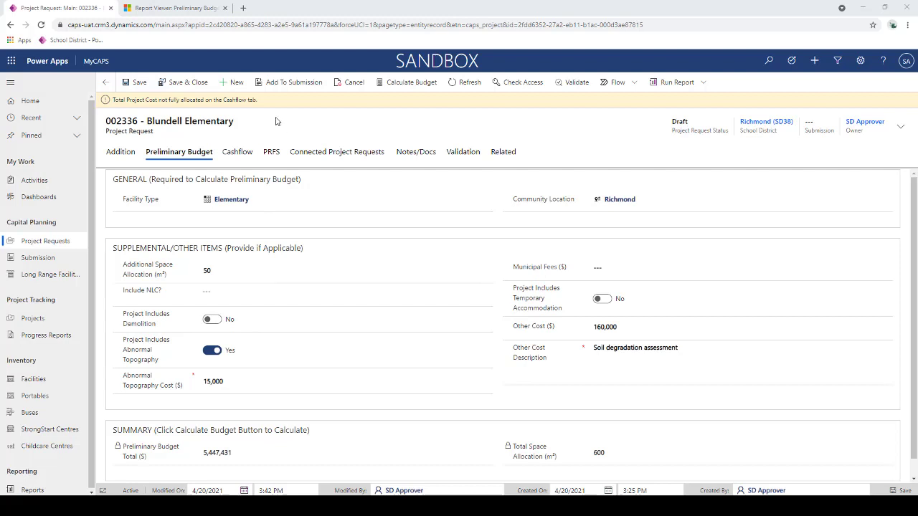
{"action": "left_click", "coordinate": [237, 152]}
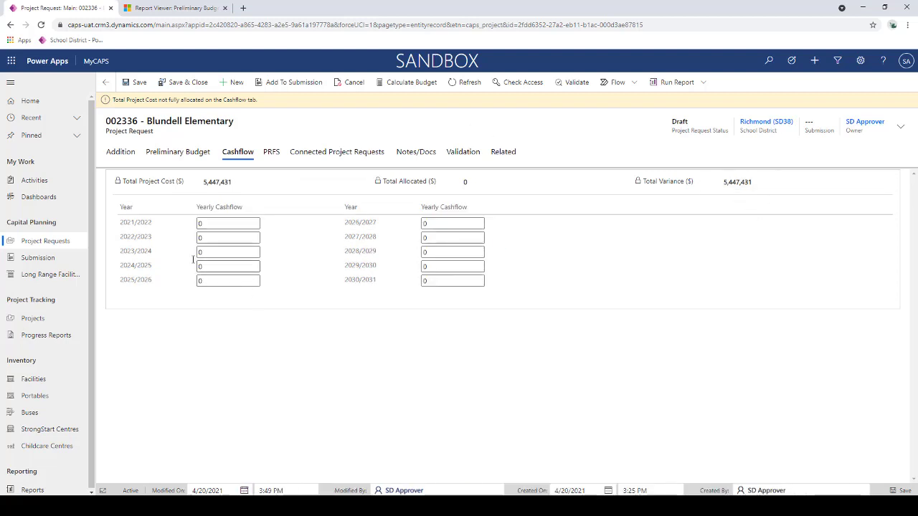
{"action": "left_click", "coordinate": [200, 239]}
{"action": "double_click", "coordinate": [201, 239]}
{"action": "type", "text": "200000"}
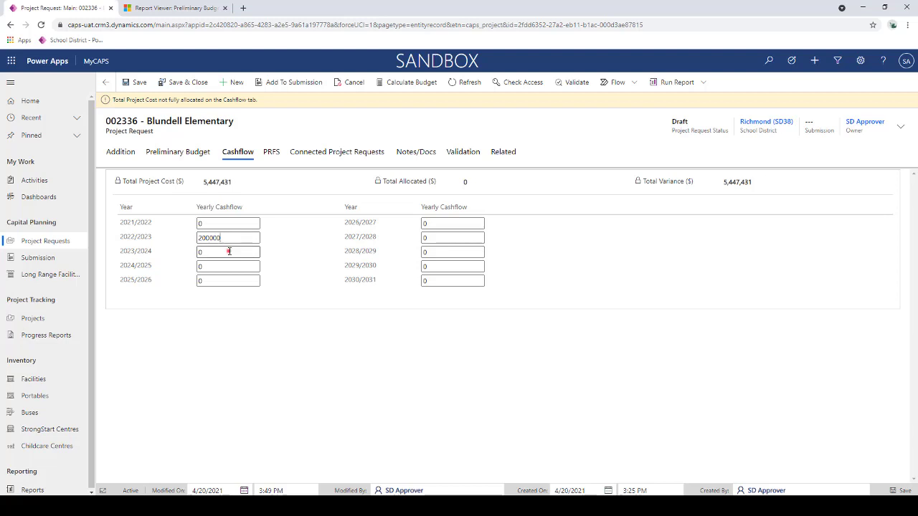
{"action": "left_click", "coordinate": [229, 252]}
{"action": "double_click", "coordinate": [221, 251]}
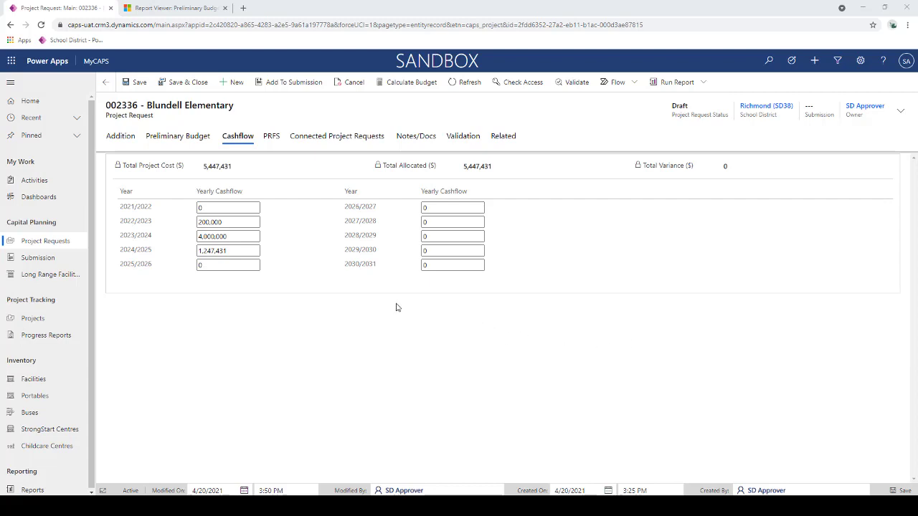
Fill in the PRFS project rationale as "New Addition Needed" and the scope of work as "New addition".
{"action": "left_click", "coordinate": [271, 139]}
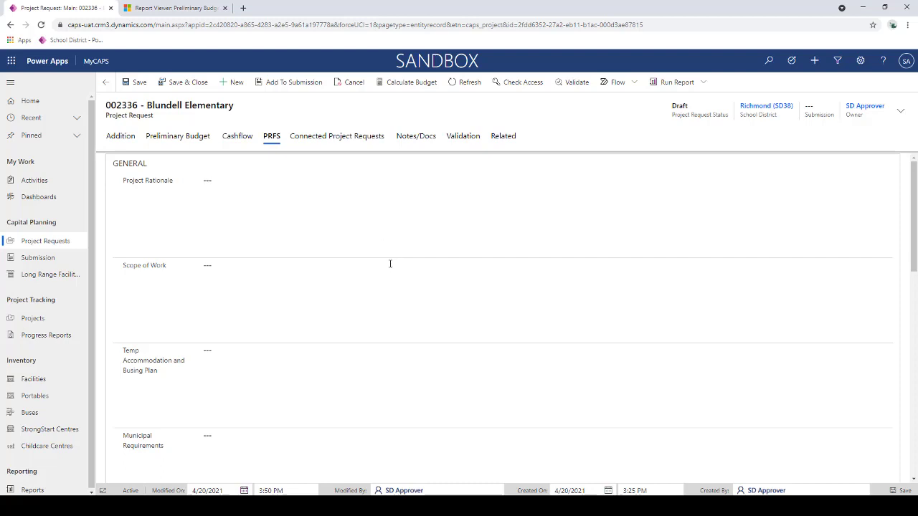
{"action": "scroll", "coordinate": [389, 299], "scroll_direction": "down", "scroll_amount": 1}
{"action": "scroll", "coordinate": [391, 300], "scroll_direction": "up", "scroll_amount": 1}
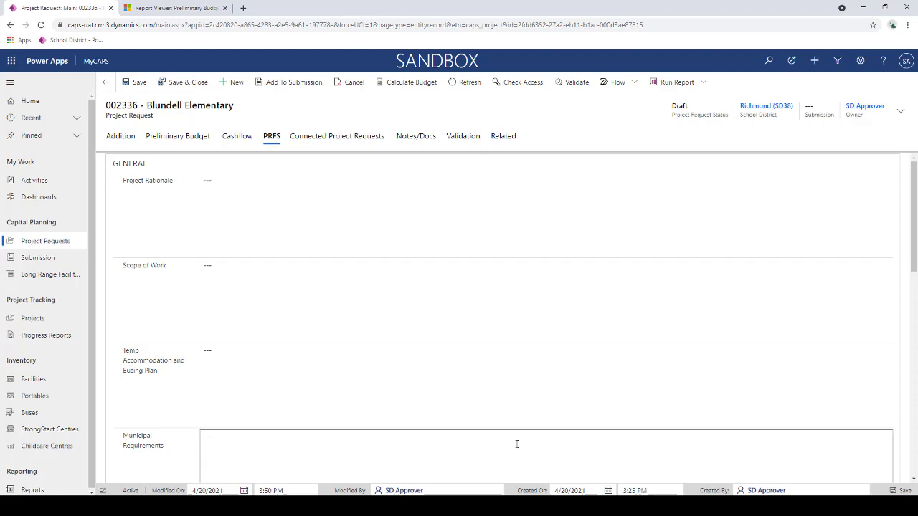
{"action": "left_click", "coordinate": [245, 217]}
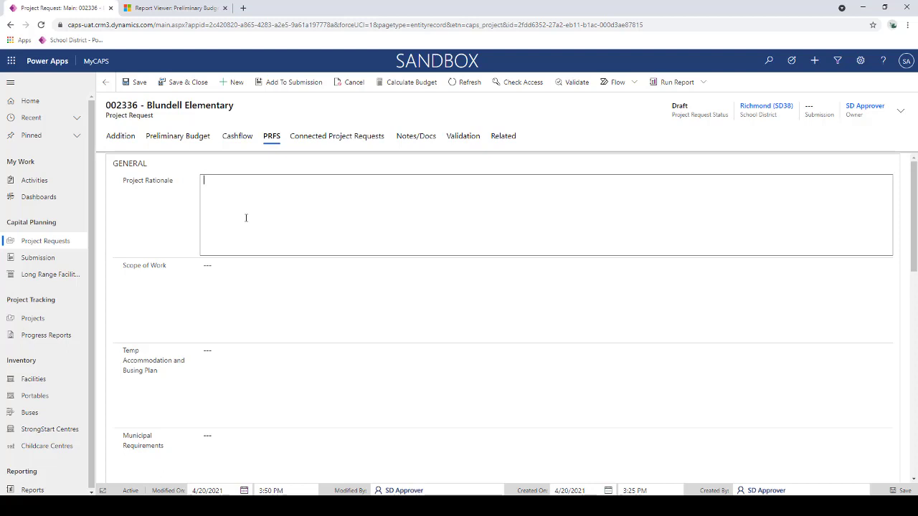
{"action": "type", "text": "New Addition Needed"}
{"action": "key", "text": "Tab"}
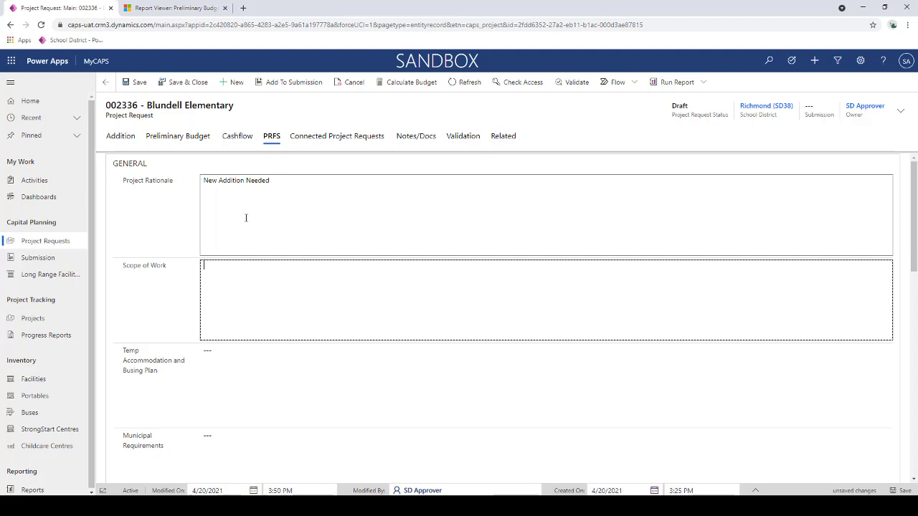
{"action": "type", "text": "New addition"}
{"action": "key", "text": "Tab"}
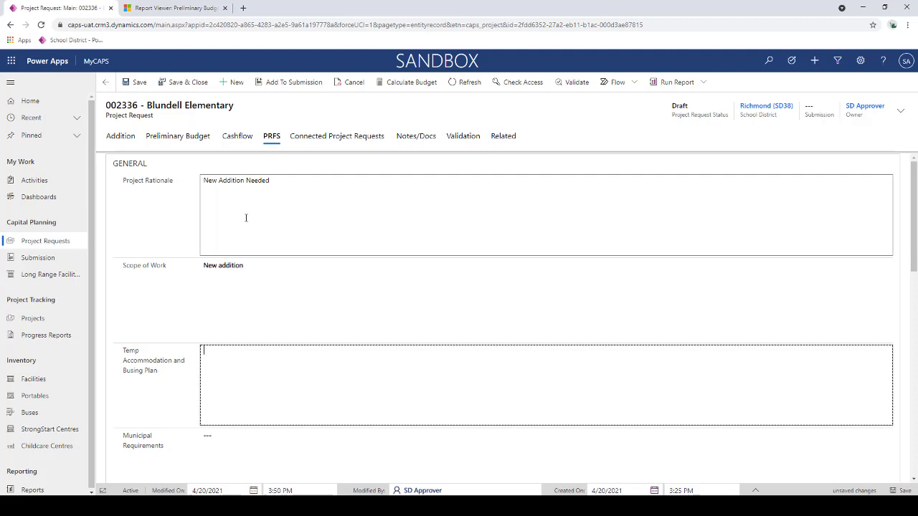
Enter "None" for both the temporary accommodation and busing plan and the municipal requirements.
{"action": "type", "text": "None"}
{"action": "key", "text": "Tab"}
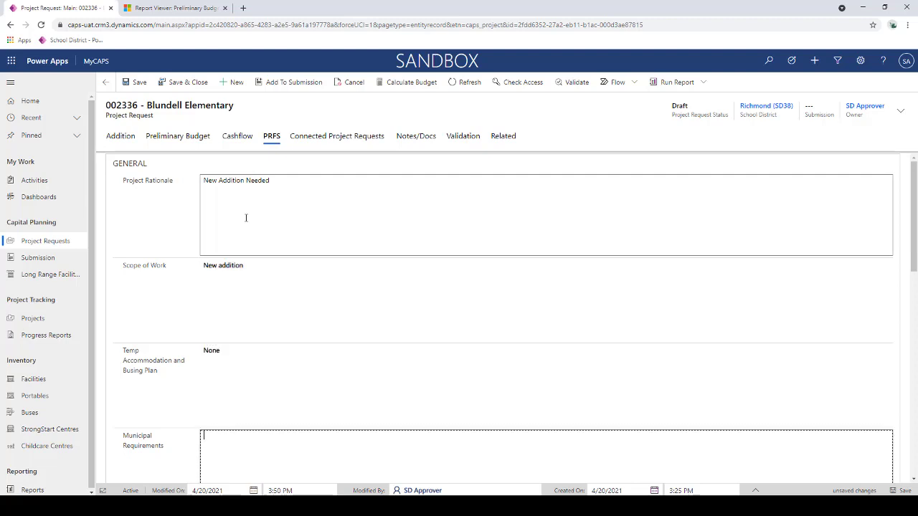
{"action": "type", "text": "None"}
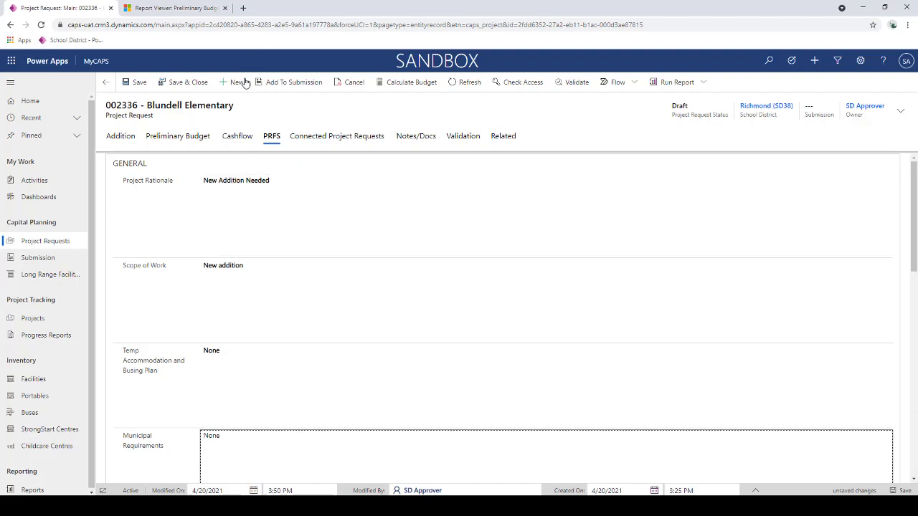
Set the CM, DB and DBB points of the Cost Certainty objective to 3 each in the procurement analysis.
{"action": "scroll", "coordinate": [293, 333], "scroll_direction": "down", "scroll_amount": 5}
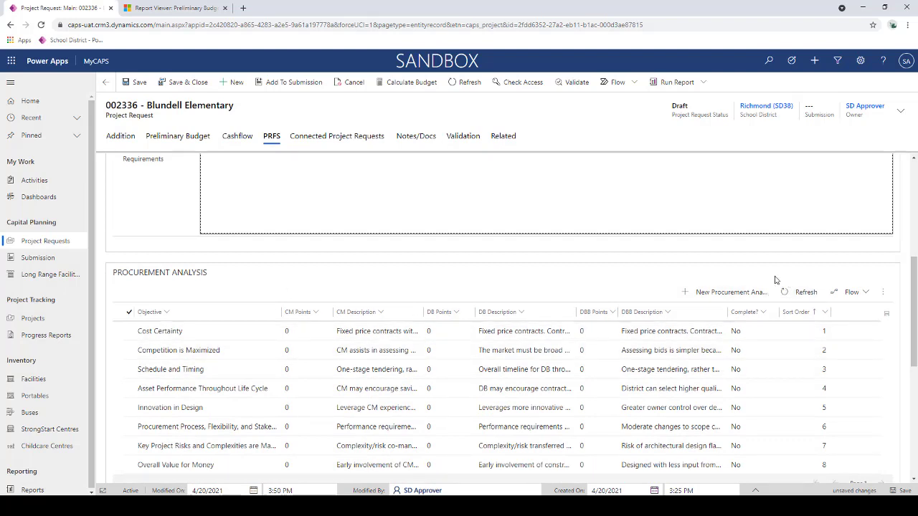
{"action": "scroll", "coordinate": [413, 280], "scroll_direction": "down", "scroll_amount": 1}
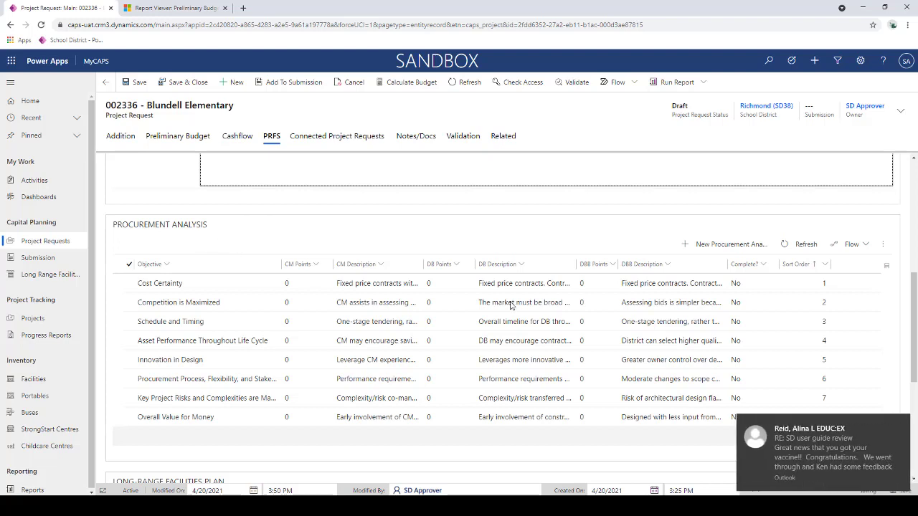
{"action": "left_click", "coordinate": [903, 423]}
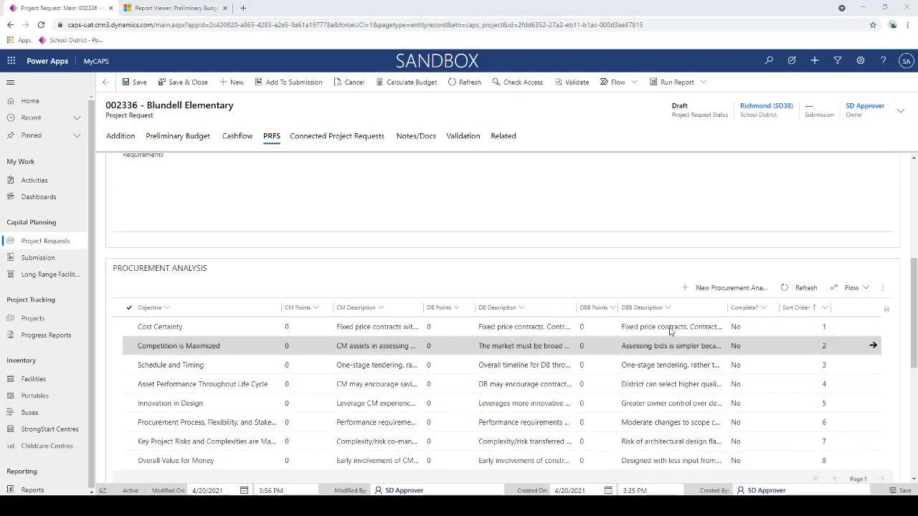
{"action": "scroll", "coordinate": [674, 334], "scroll_direction": "down", "scroll_amount": 2}
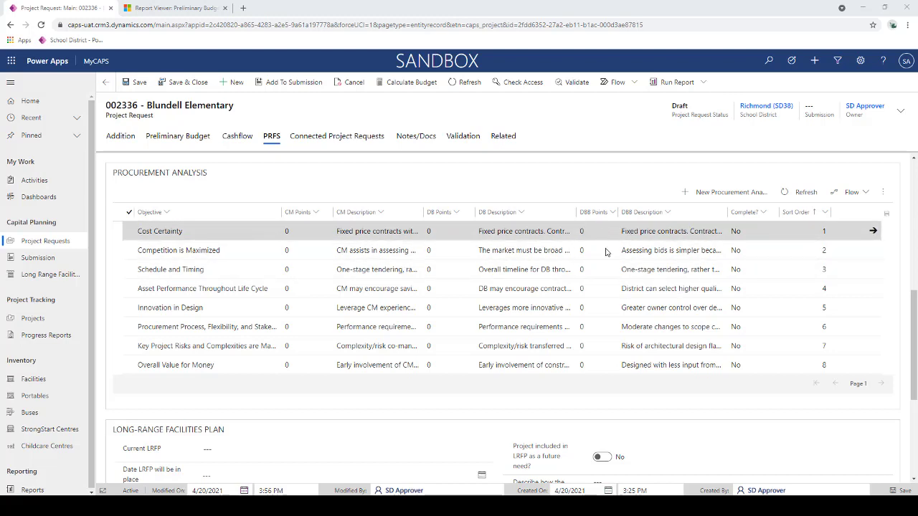
{"action": "left_click", "coordinate": [290, 233]}
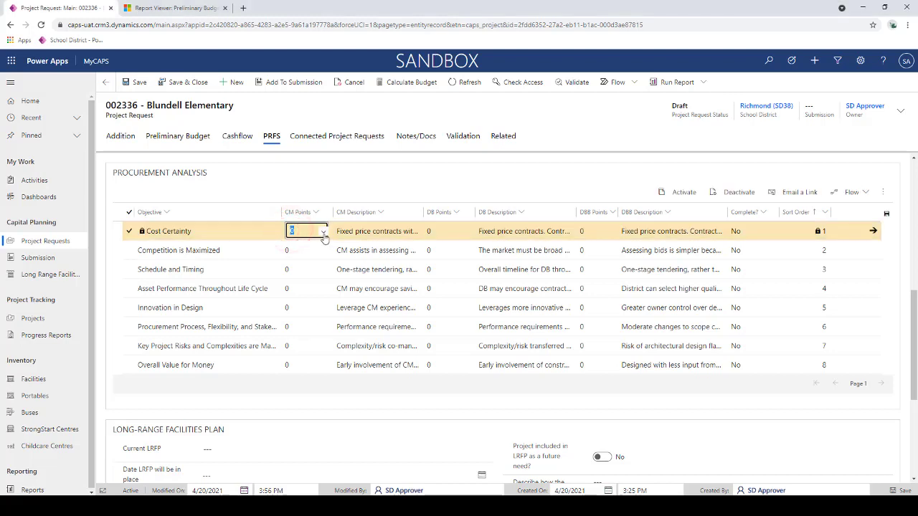
{"action": "left_click", "coordinate": [323, 234]}
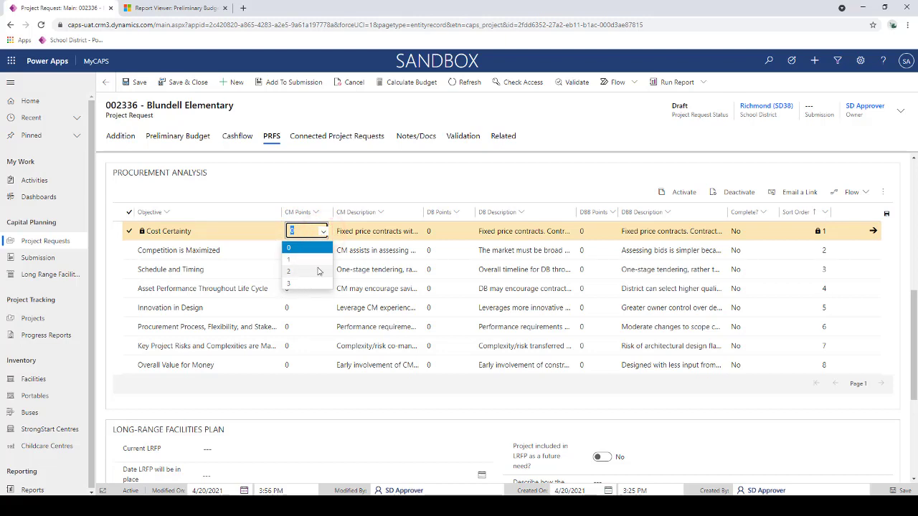
{"action": "left_click", "coordinate": [301, 284]}
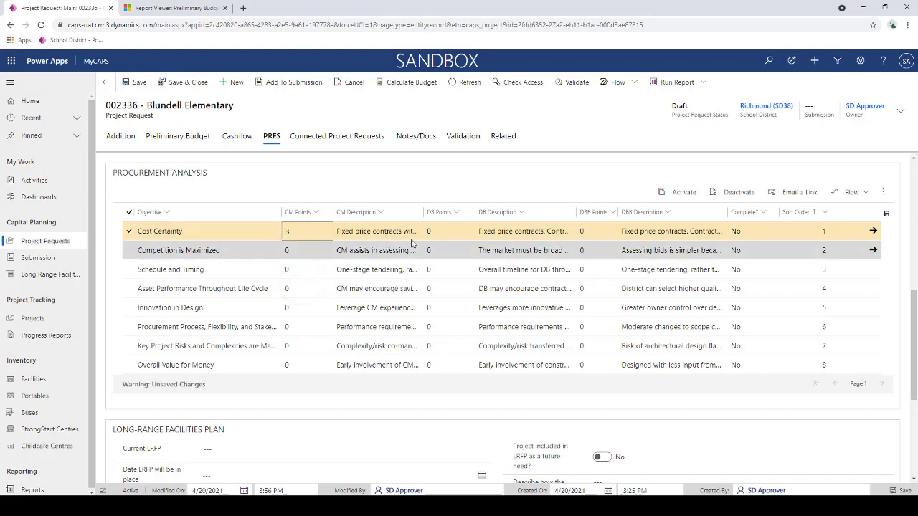
{"action": "left_click", "coordinate": [439, 234]}
{"action": "left_click", "coordinate": [466, 235]}
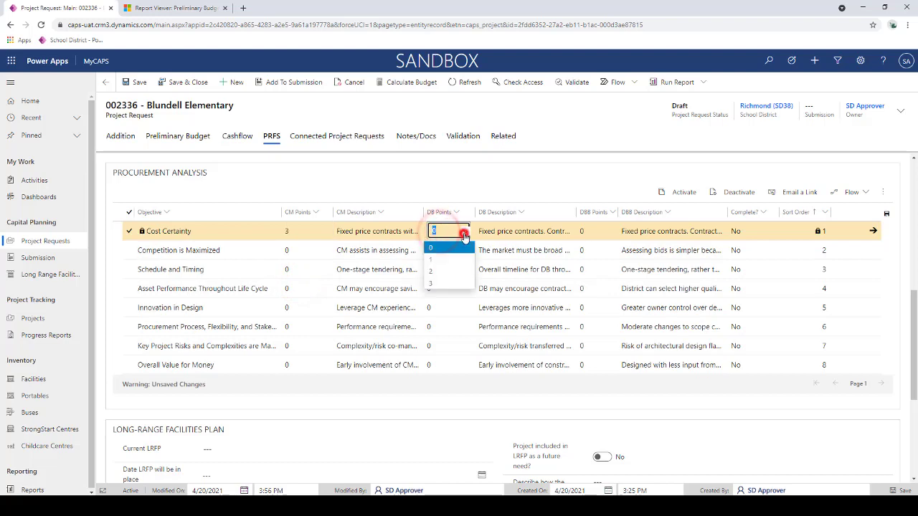
{"action": "left_click", "coordinate": [452, 280]}
{"action": "left_click", "coordinate": [595, 231]}
{"action": "left_click", "coordinate": [608, 230]}
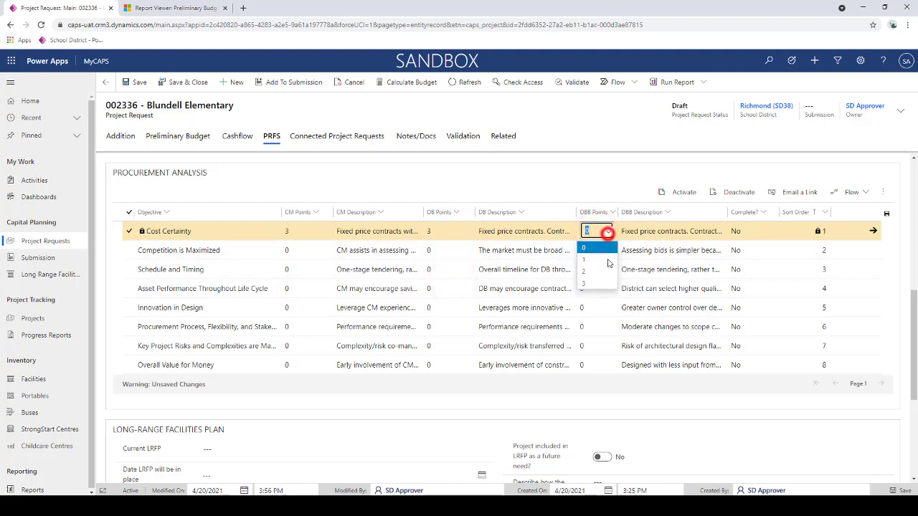
{"action": "left_click", "coordinate": [593, 283]}
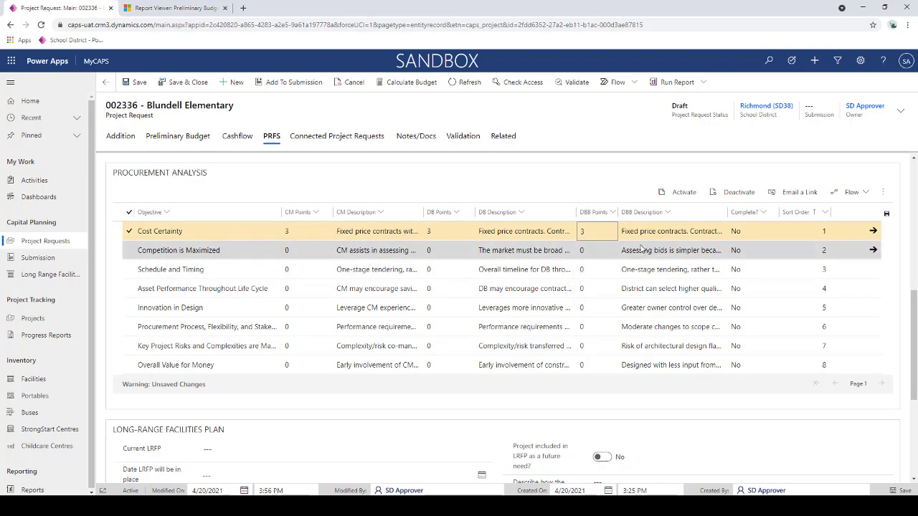
Mark the Cost Certainty objective as complete in the procurement analysis.
{"action": "left_click", "coordinate": [737, 232]}
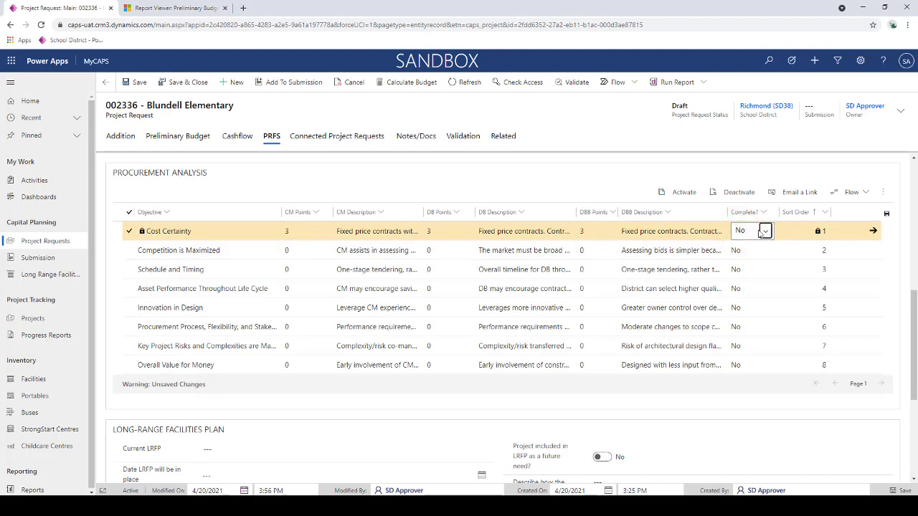
{"action": "left_click", "coordinate": [766, 231]}
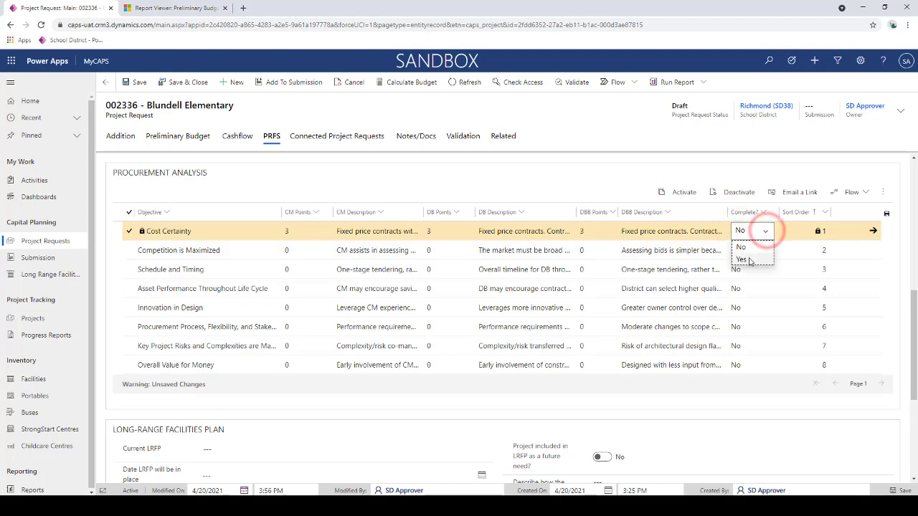
{"action": "left_click", "coordinate": [745, 256]}
{"action": "left_click", "coordinate": [590, 191]}
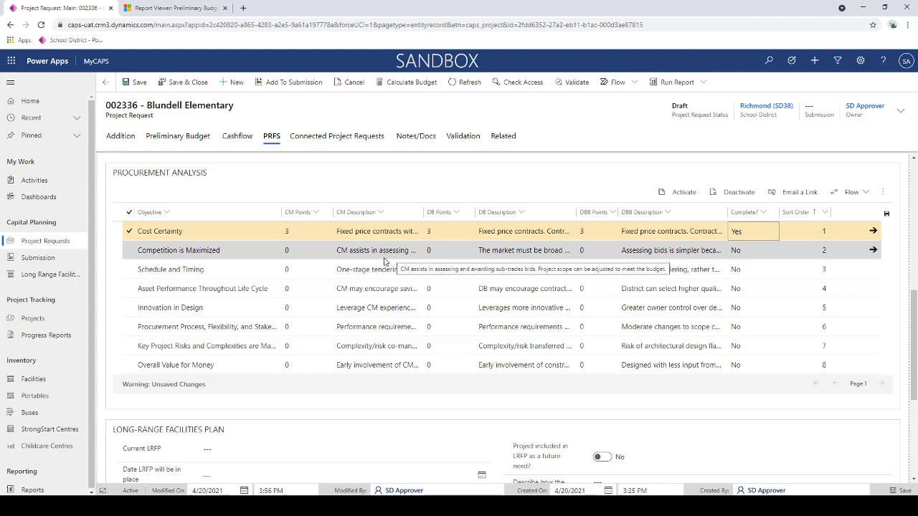
Open the full procurement analysis record for Competition is Maximized and review its points and descriptions for the three delivery methods.
{"action": "left_click", "coordinate": [380, 257]}
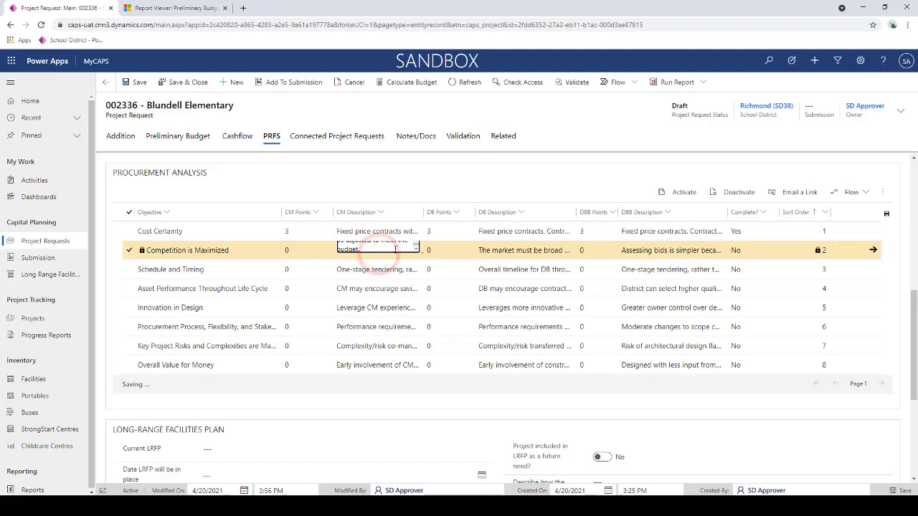
{"action": "left_click", "coordinate": [393, 255]}
{"action": "scroll", "coordinate": [393, 255], "scroll_direction": "up", "scroll_amount": 5}
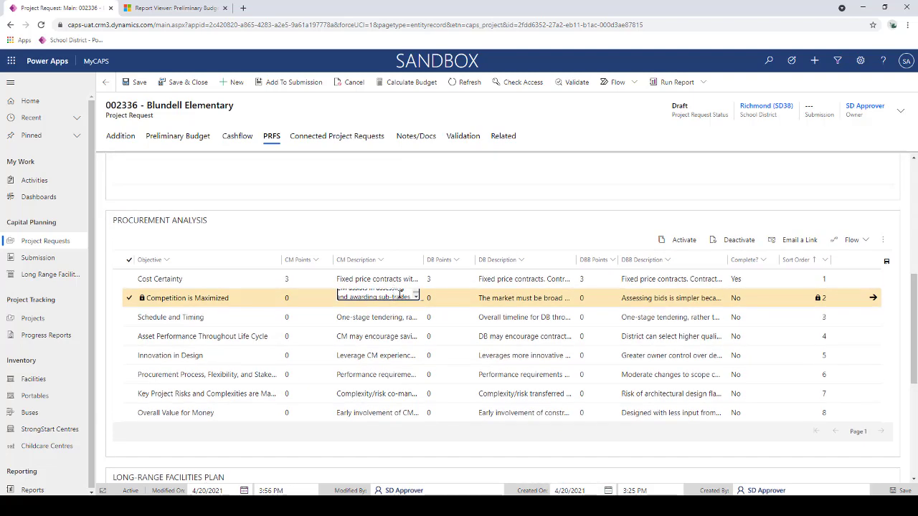
{"action": "left_click", "coordinate": [436, 300]}
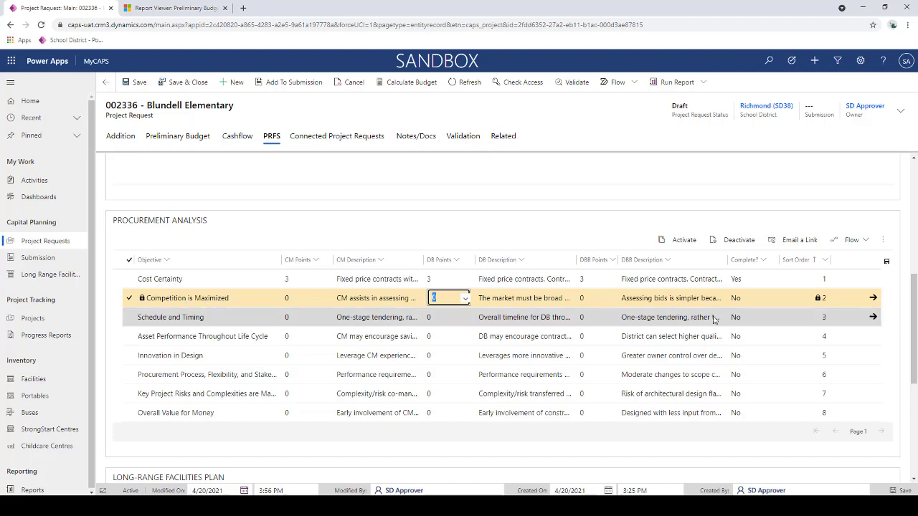
{"action": "left_click", "coordinate": [873, 299]}
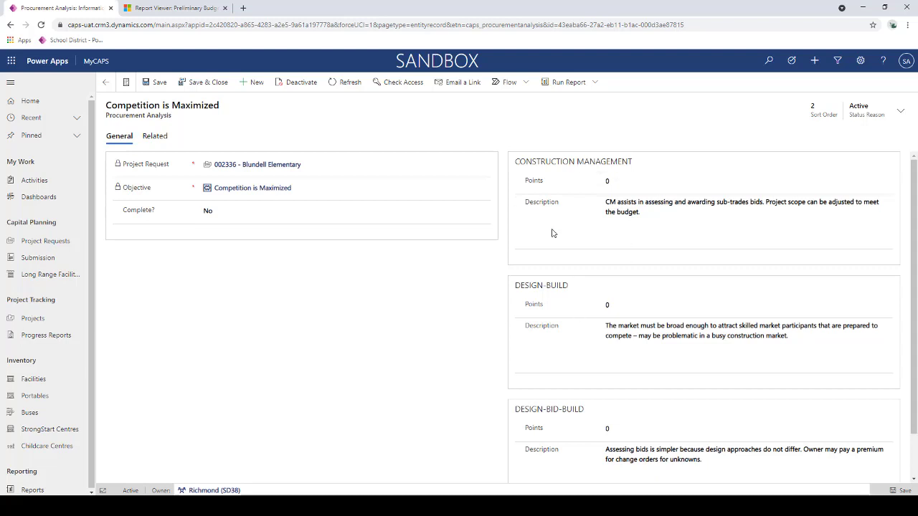
{"action": "scroll", "coordinate": [607, 293], "scroll_direction": "down", "scroll_amount": 1}
{"action": "scroll", "coordinate": [579, 349], "scroll_direction": "up", "scroll_amount": 1}
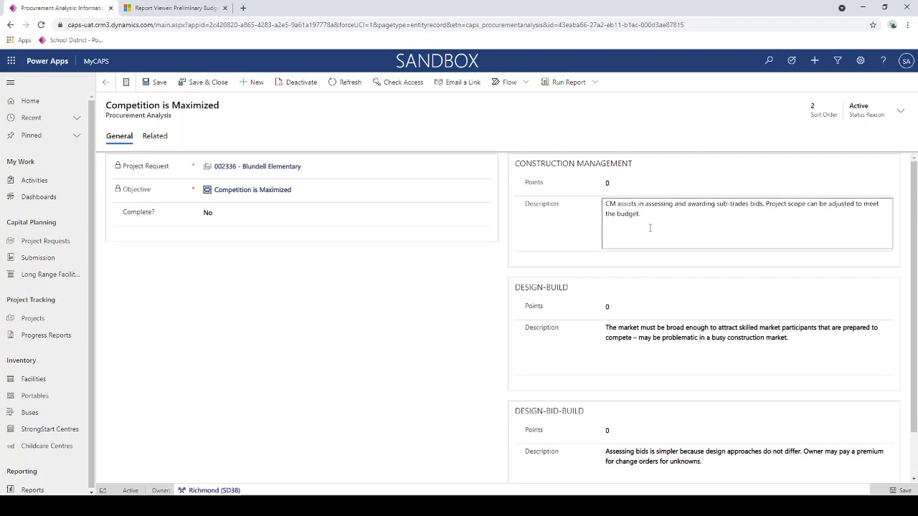
Append "two" to the Construction Management description, set its points to 2, and save the Competition is Maximized record.
{"action": "left_click", "coordinate": [649, 217]}
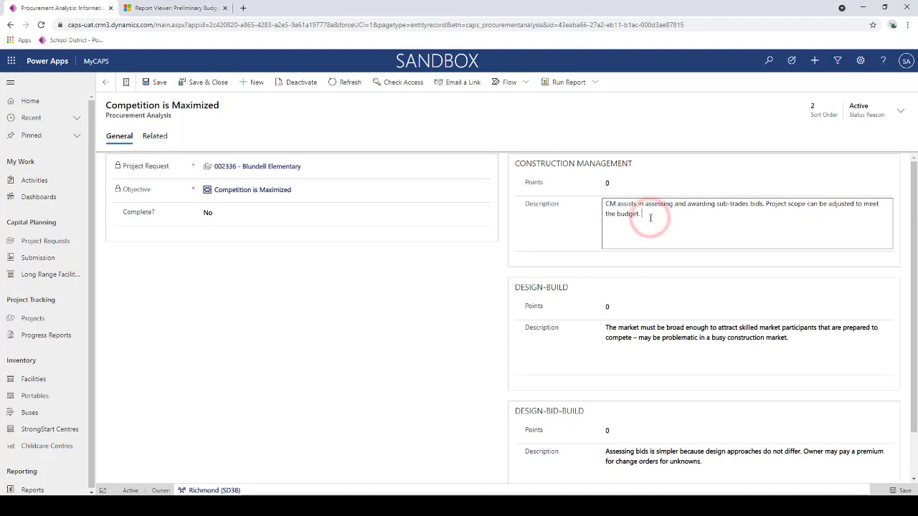
{"action": "type", "text": "two"}
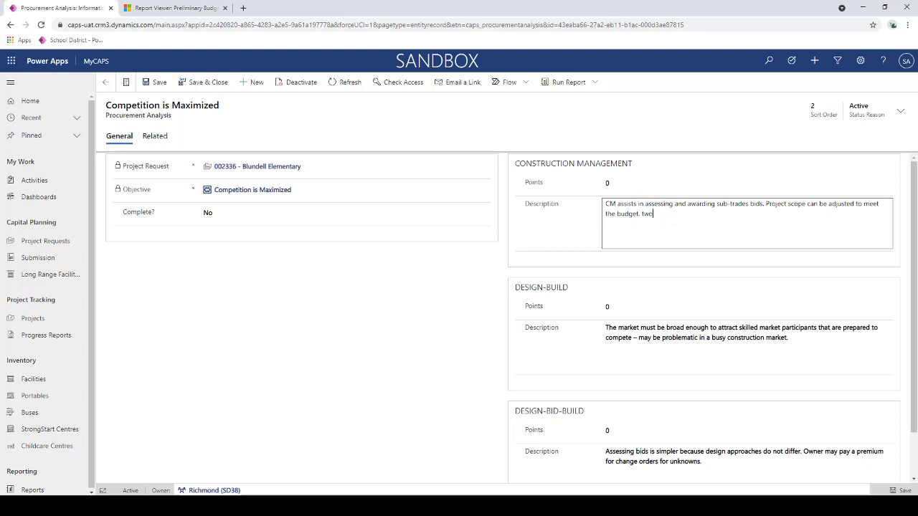
{"action": "left_click", "coordinate": [619, 183]}
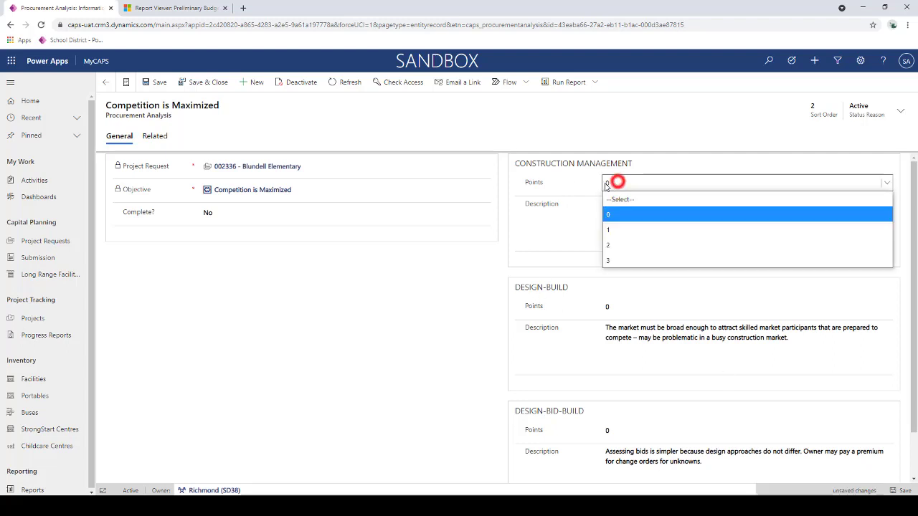
{"action": "left_click", "coordinate": [618, 241]}
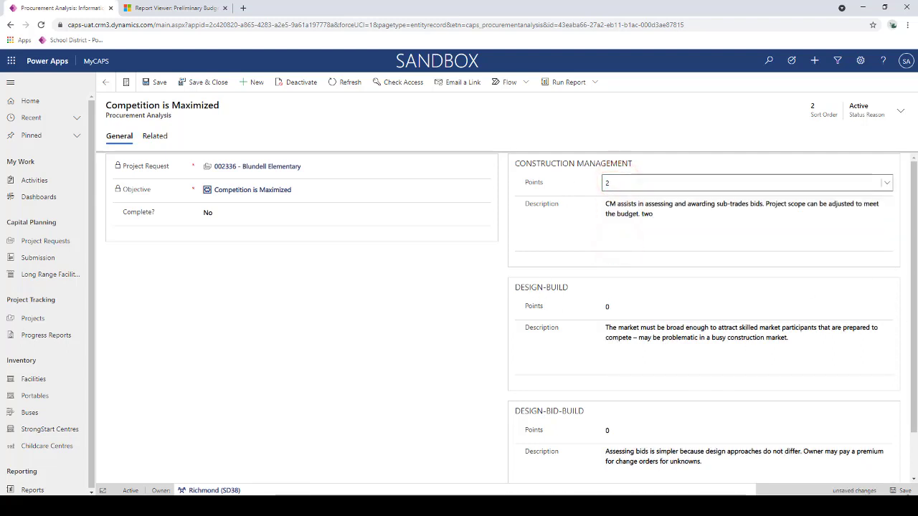
{"action": "left_click", "coordinate": [901, 490]}
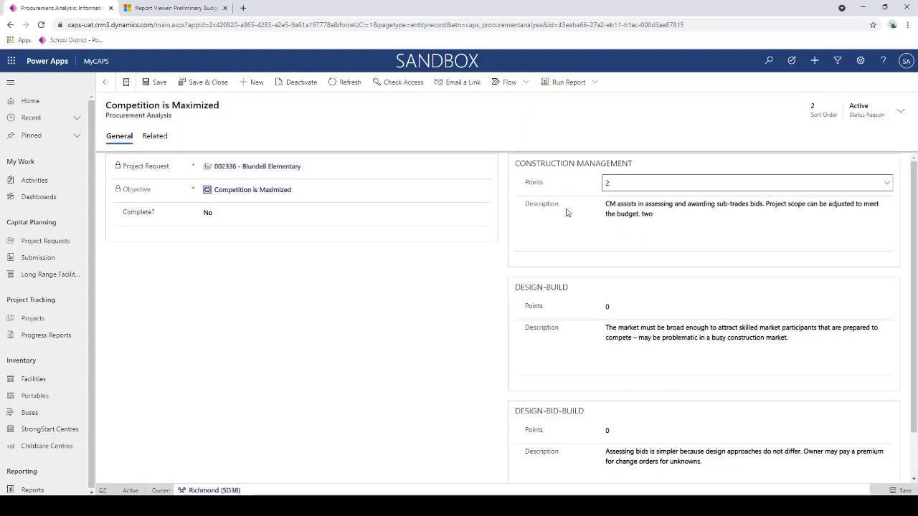
Return to the PRFS section of the Blundell Elementary project request and check the CM description of Competition is Maximized.
{"action": "left_click", "coordinate": [263, 167]}
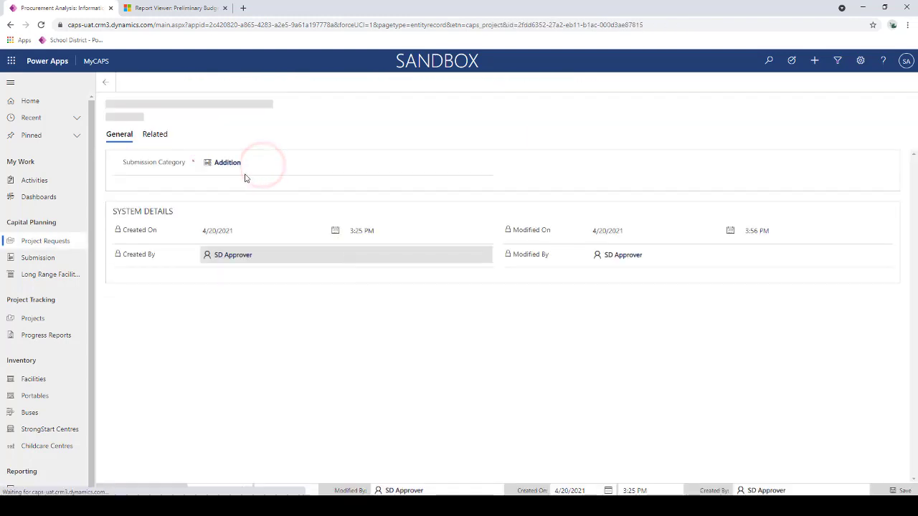
{"action": "left_click", "coordinate": [276, 139]}
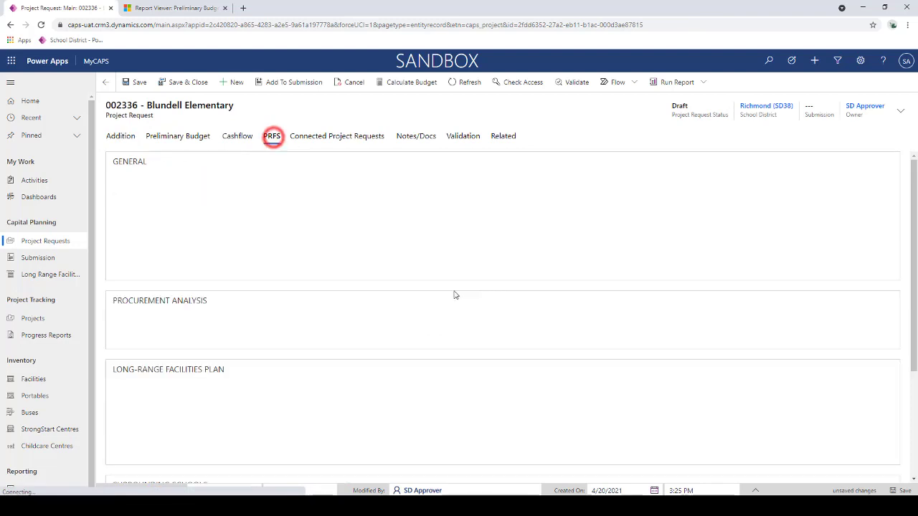
{"action": "left_click_drag", "start_coordinate": [912, 179], "coordinate": [915, 324]}
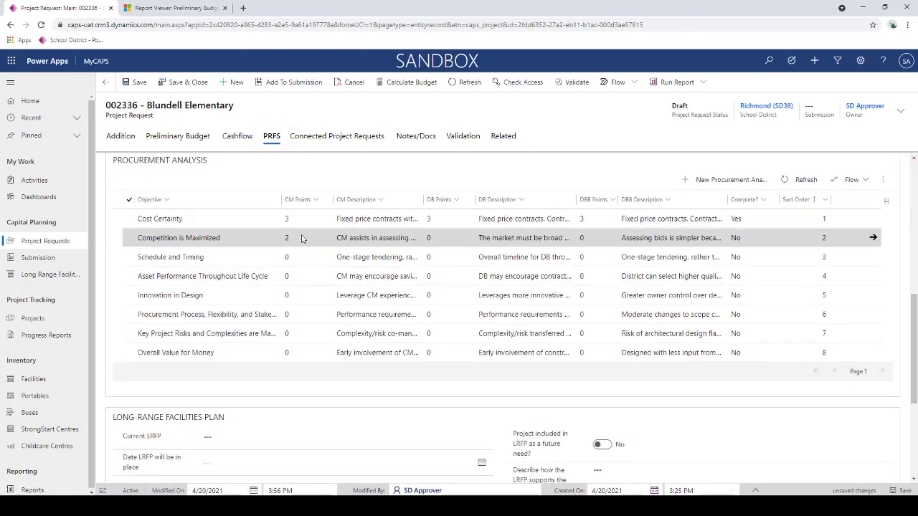
{"action": "left_click", "coordinate": [412, 242]}
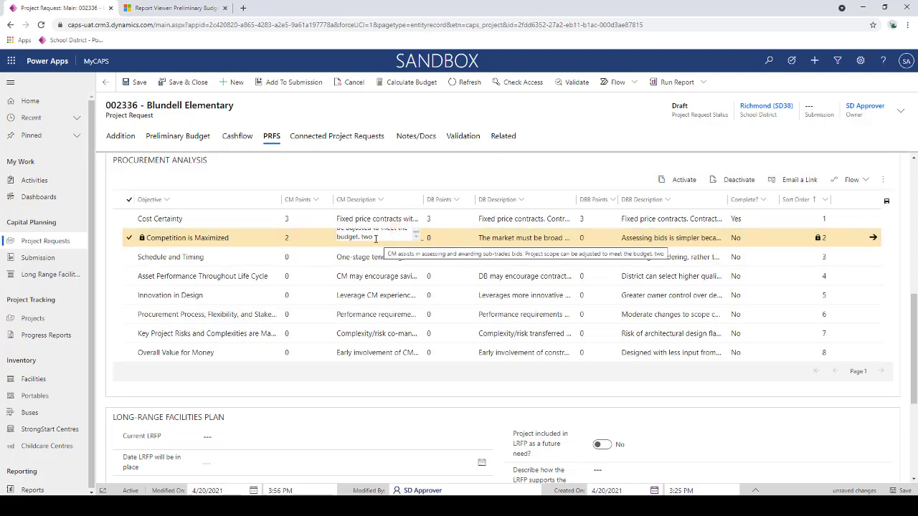
{"action": "left_click", "coordinate": [422, 180]}
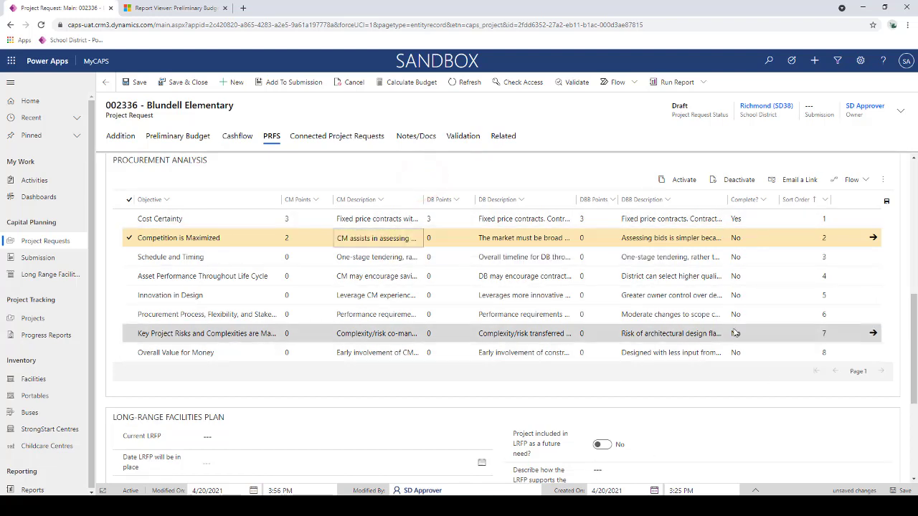
Mark the Competition is Maximized objective as complete in the procurement analysis.
{"action": "left_click", "coordinate": [736, 238]}
{"action": "left_click", "coordinate": [764, 238]}
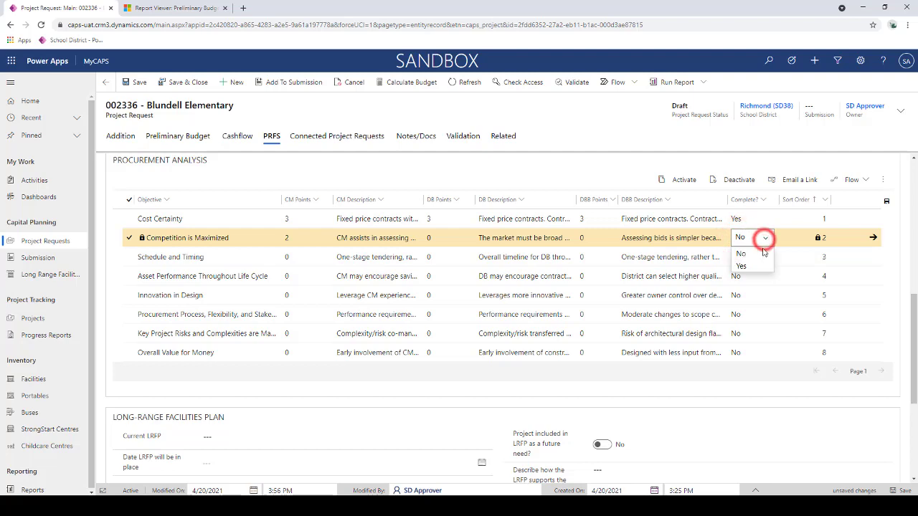
{"action": "left_click", "coordinate": [751, 265]}
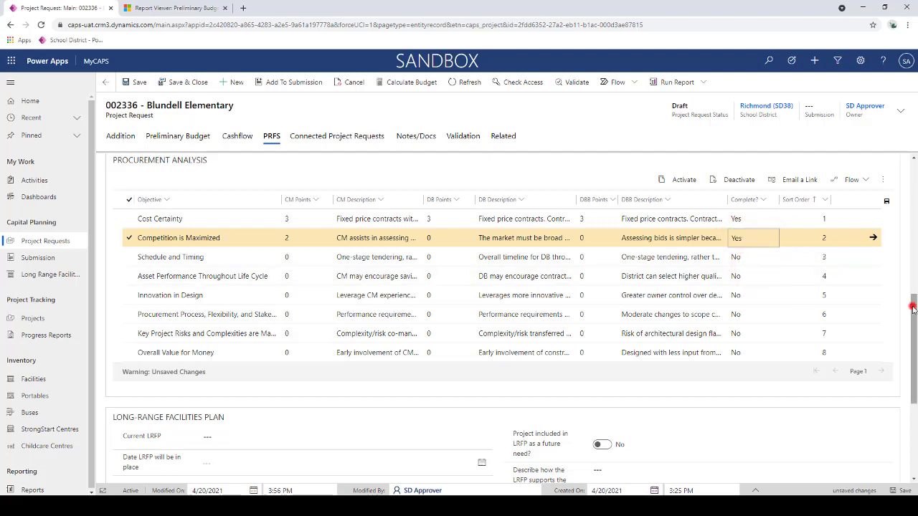
Look through the long-range facility plans available for the Current LRFP field without choosing one.
{"action": "scroll", "coordinate": [913, 308], "scroll_direction": "down", "scroll_amount": 3}
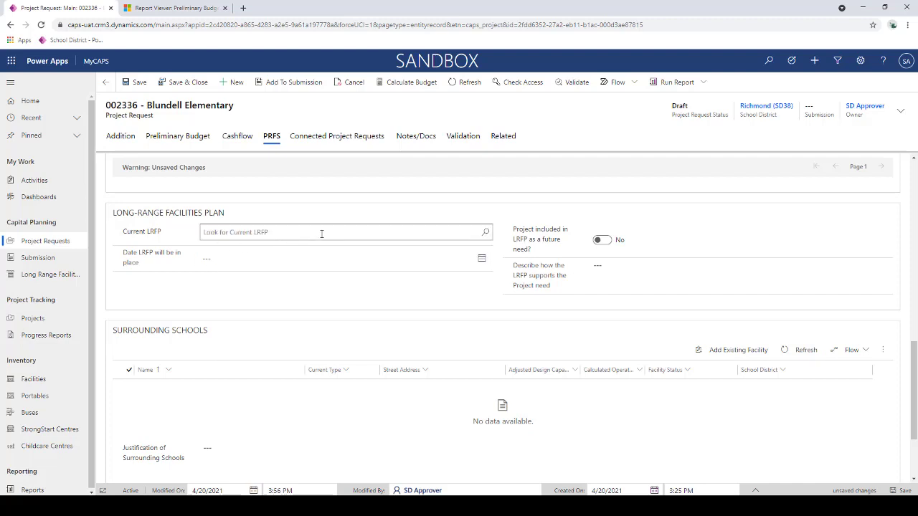
{"action": "left_click", "coordinate": [486, 234]}
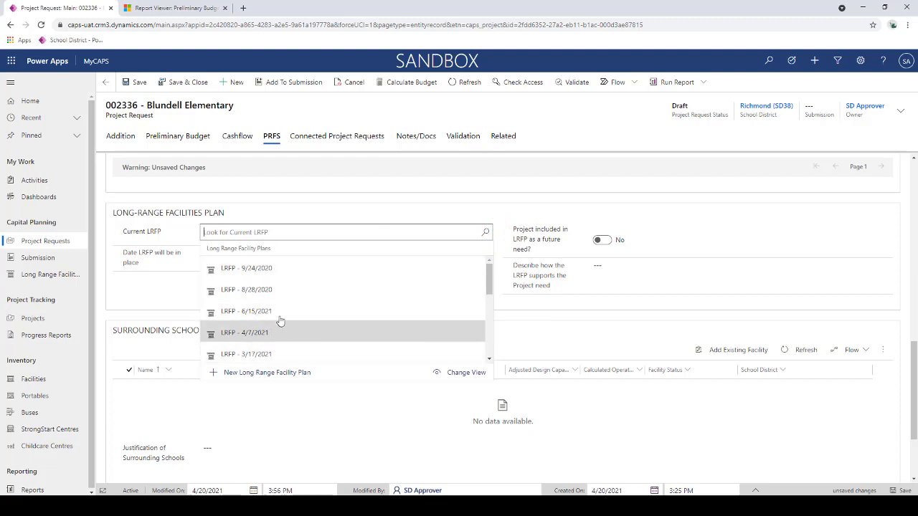
{"action": "left_click", "coordinate": [241, 203]}
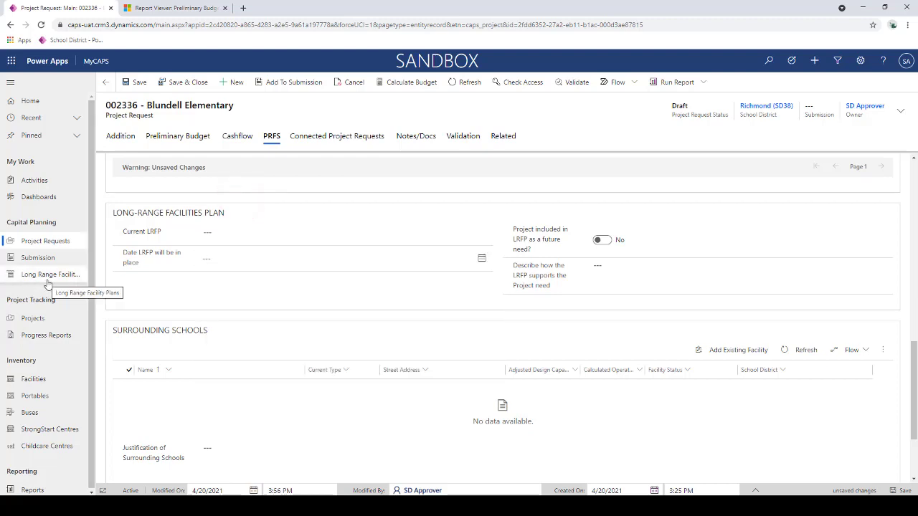
Create a new long range facility plan with Date Produced 4/20/2021 and save it.
{"action": "left_click", "coordinate": [61, 278]}
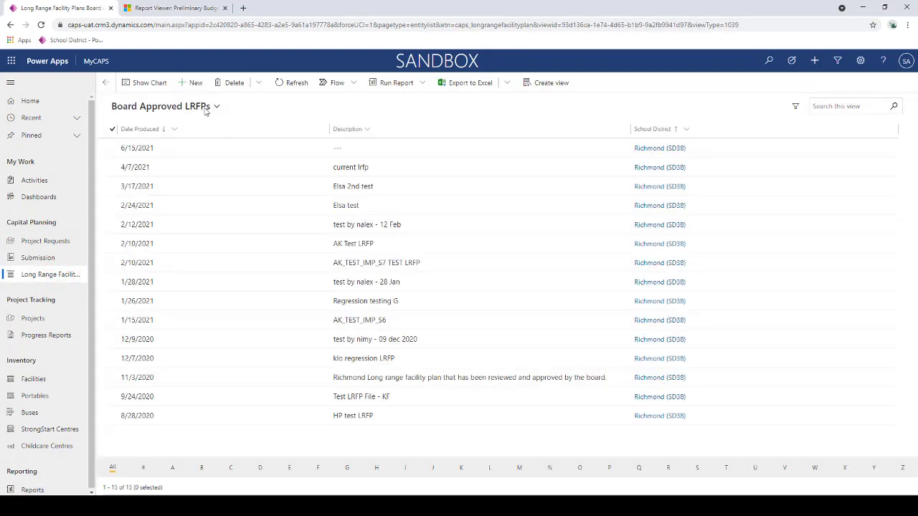
{"action": "left_click", "coordinate": [196, 82]}
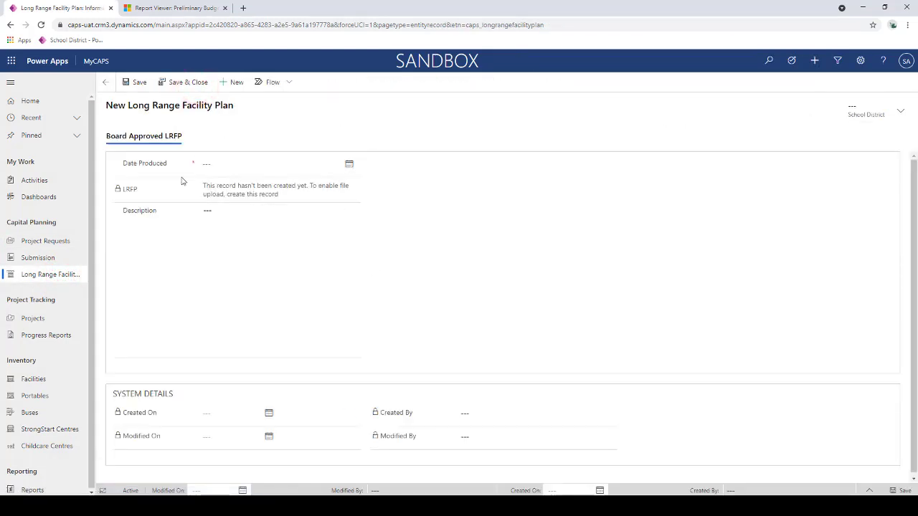
{"action": "left_click", "coordinate": [350, 164]}
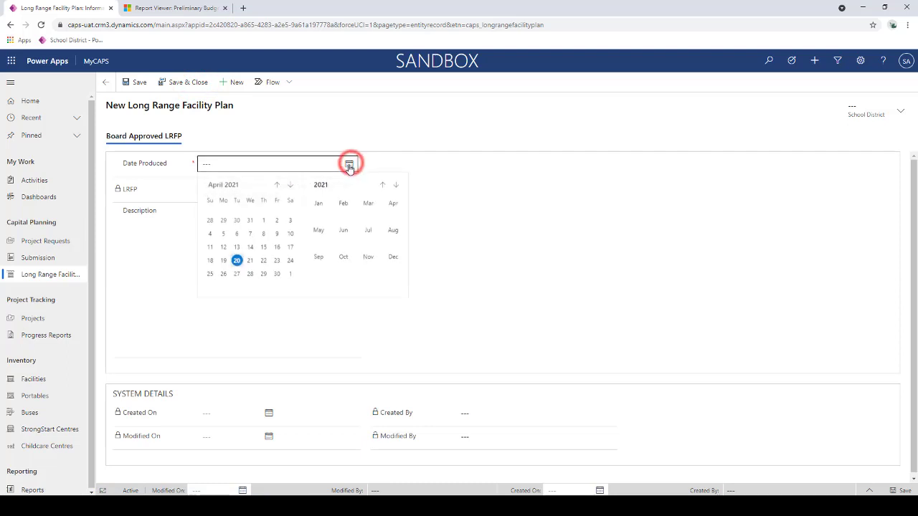
{"action": "left_click", "coordinate": [237, 261]}
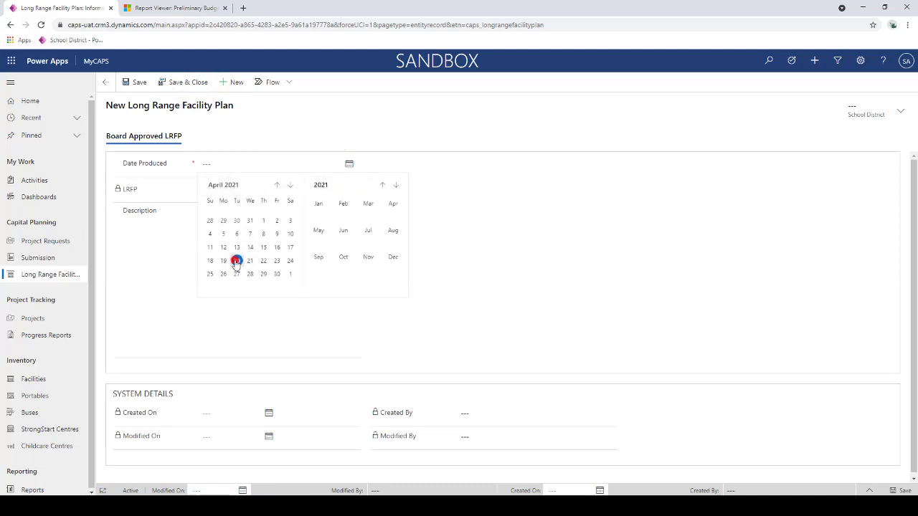
{"action": "left_click", "coordinate": [902, 490]}
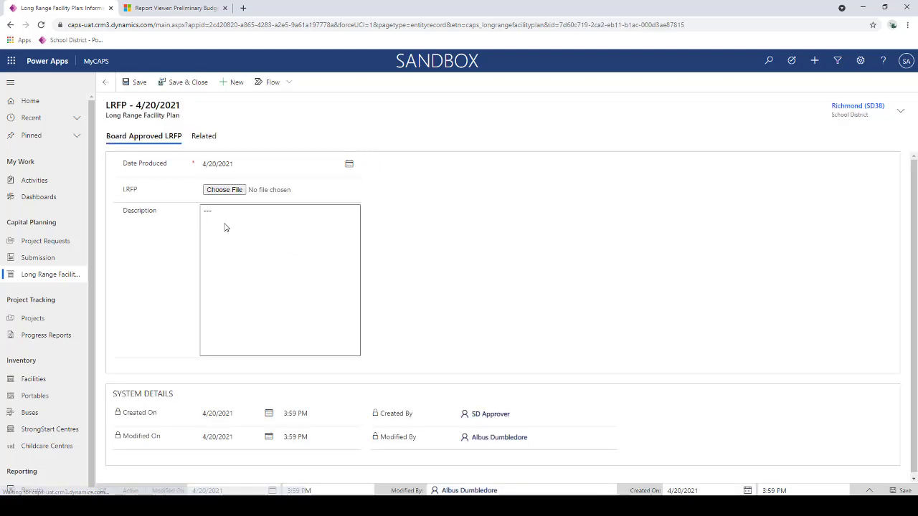
Upload a file to the LRFP field of the new long range facility plan and save the record.
{"action": "left_click", "coordinate": [222, 190]}
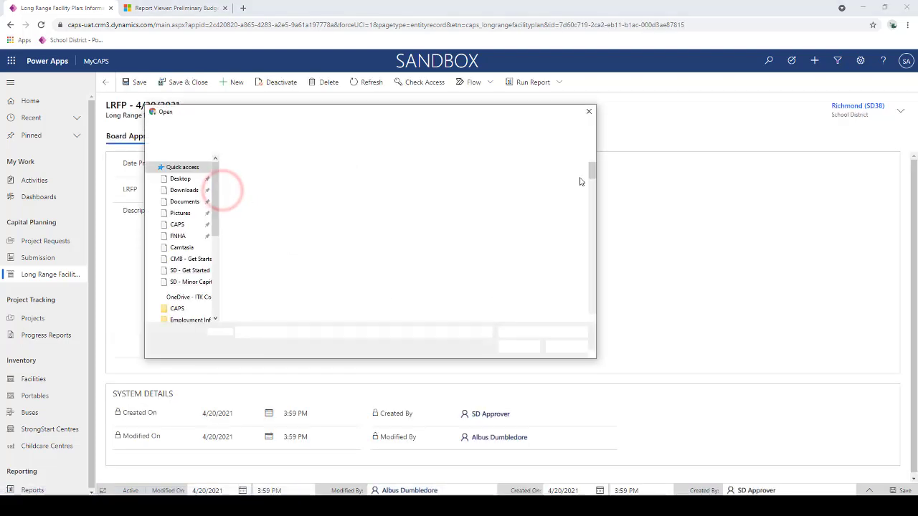
{"action": "left_click", "coordinate": [589, 108]}
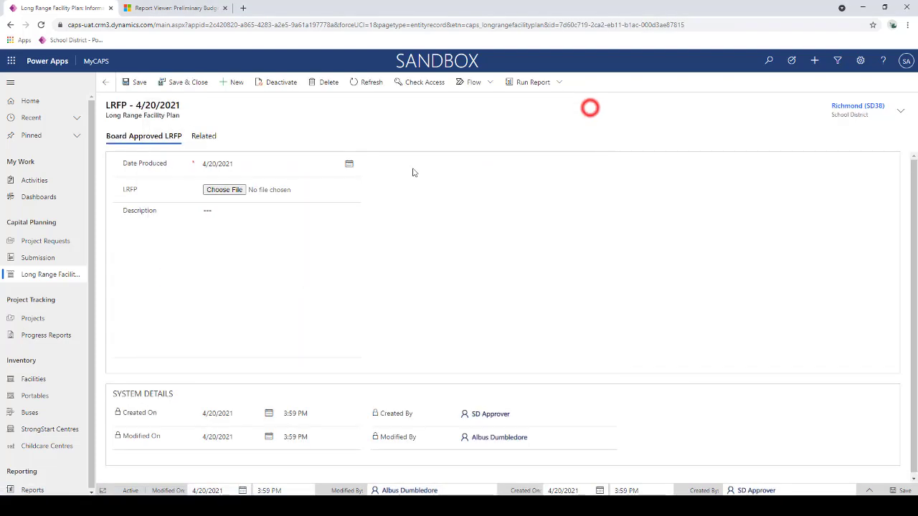
{"action": "left_click", "coordinate": [227, 190]}
{"action": "double_click", "coordinate": [258, 295]}
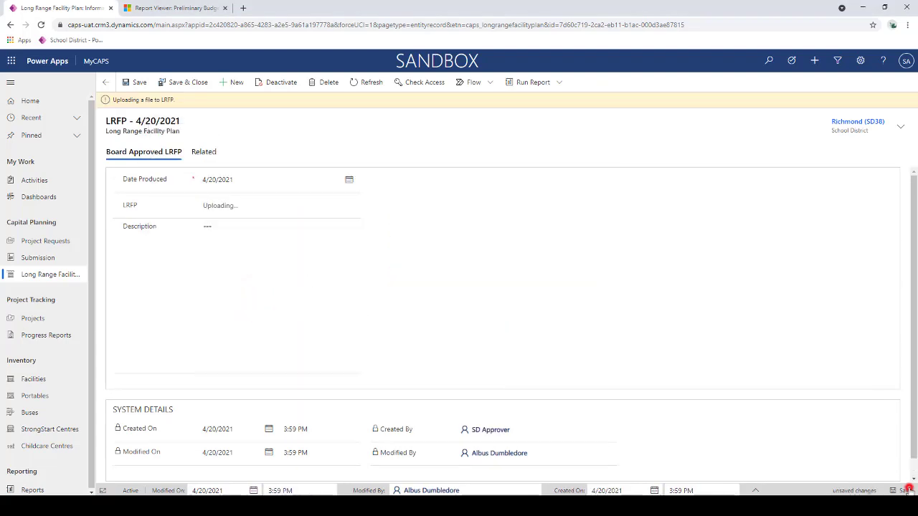
Return to the Blundell Elementary project request's PRFS section and set its Current LRFP to LRFP - 4/20/2021.
{"action": "left_click", "coordinate": [57, 118]}
{"action": "left_click", "coordinate": [52, 168]}
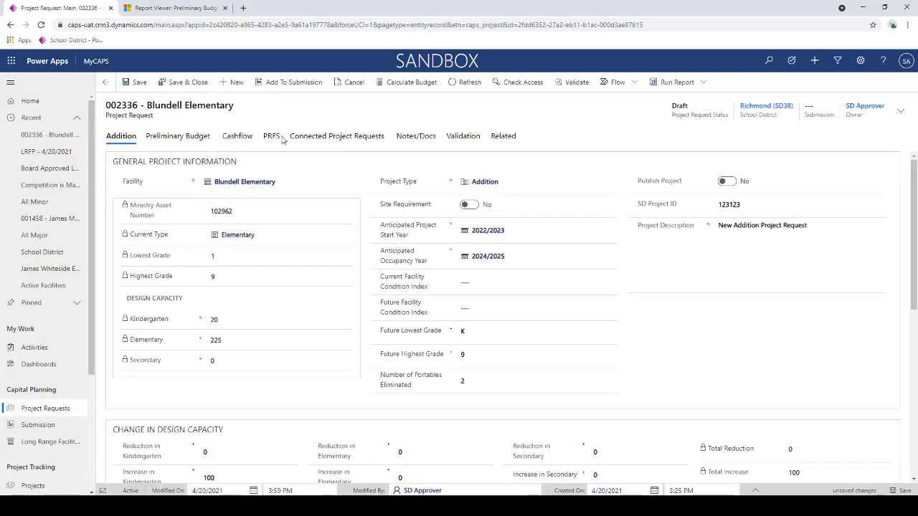
{"action": "left_click", "coordinate": [271, 135]}
{"action": "scroll", "coordinate": [503, 366], "scroll_direction": "down", "scroll_amount": 10}
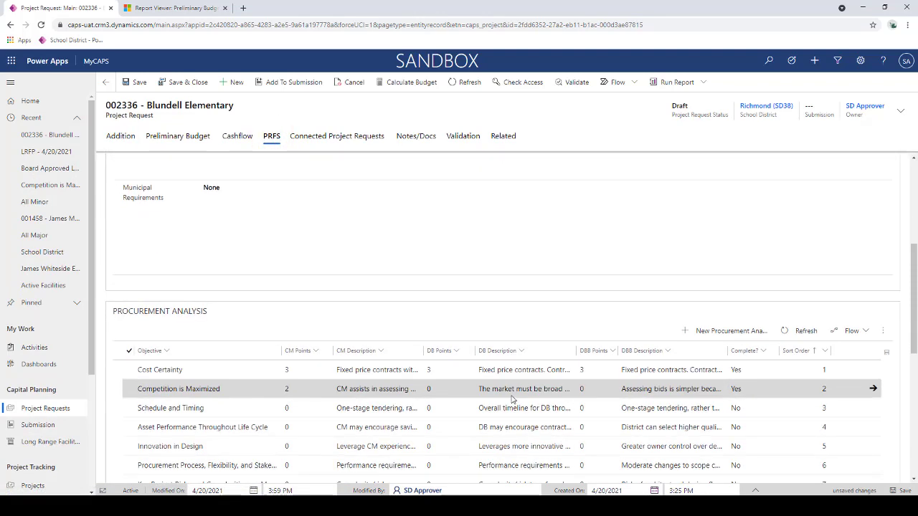
{"action": "left_click", "coordinate": [223, 311]}
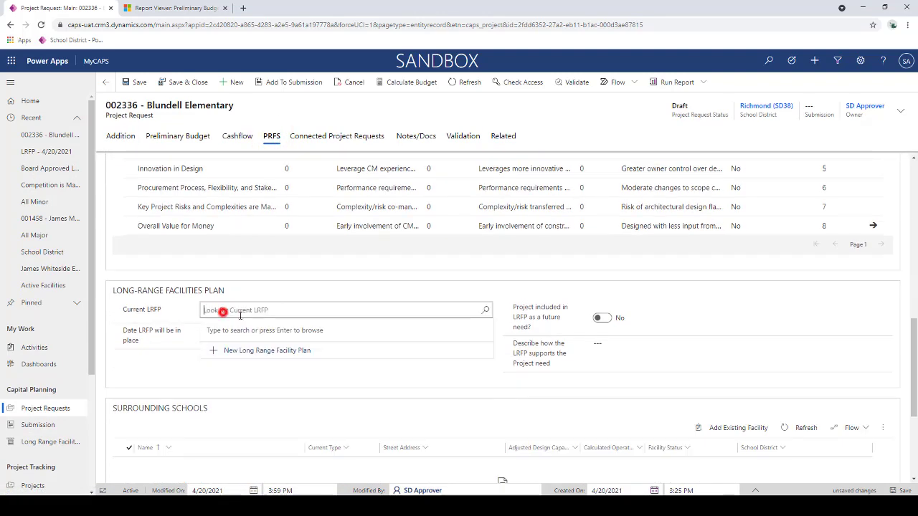
{"action": "left_click", "coordinate": [486, 310]}
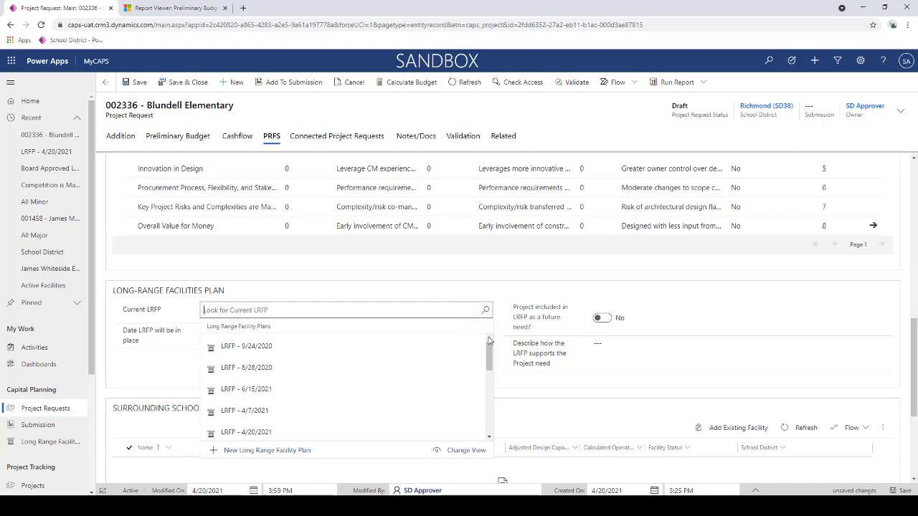
{"action": "scroll", "coordinate": [293, 379], "scroll_direction": "down", "scroll_amount": 3}
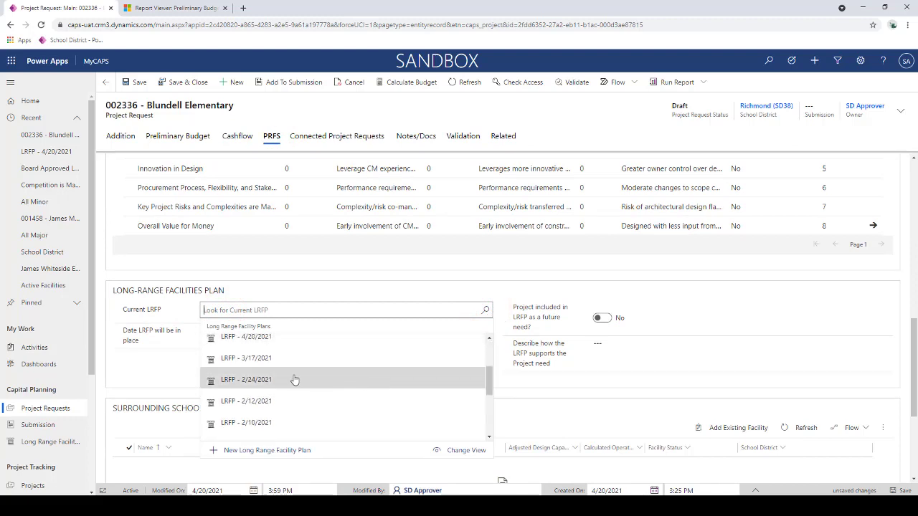
{"action": "left_click", "coordinate": [260, 336]}
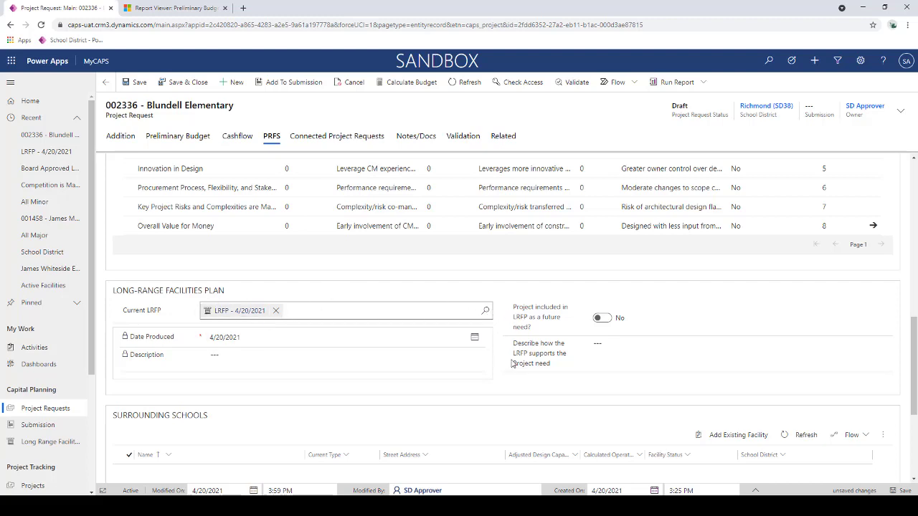
Mark the project as included in the LRFP as a future need and enter "Addition is included and needed according to LRFP" as the supporting description.
{"action": "left_click", "coordinate": [602, 319]}
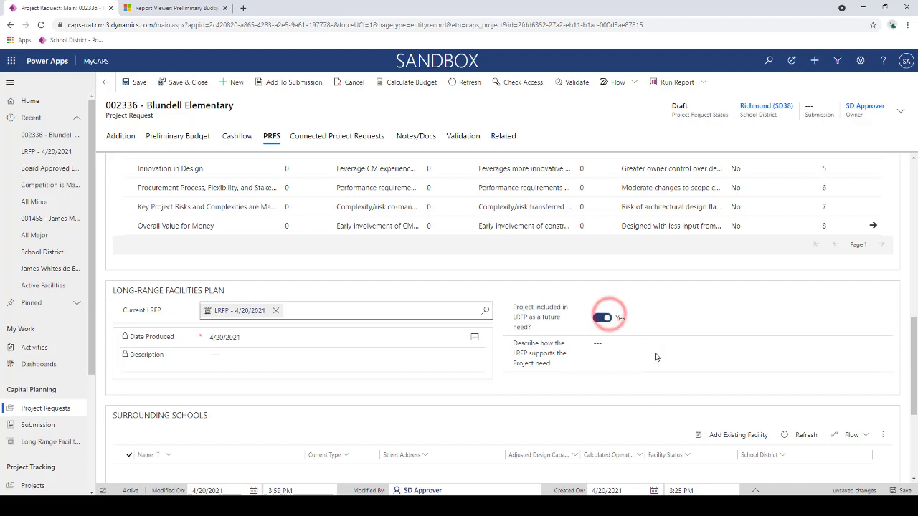
{"action": "left_click", "coordinate": [626, 345]}
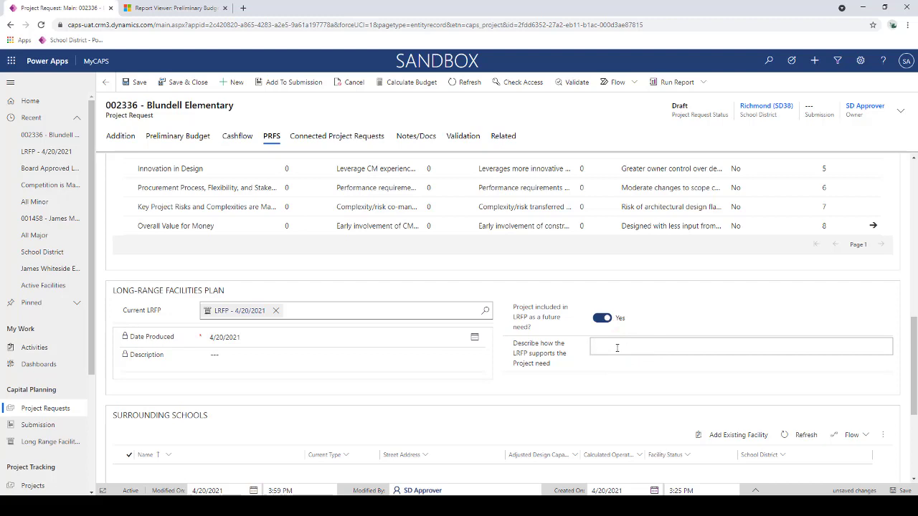
{"action": "type", "text": "Addition is included and needed according to LRFP"}
Add the existing facility Hamilton Elementary to the project request's Surrounding Schools.
{"action": "scroll", "coordinate": [573, 358], "scroll_direction": "down", "scroll_amount": 3}
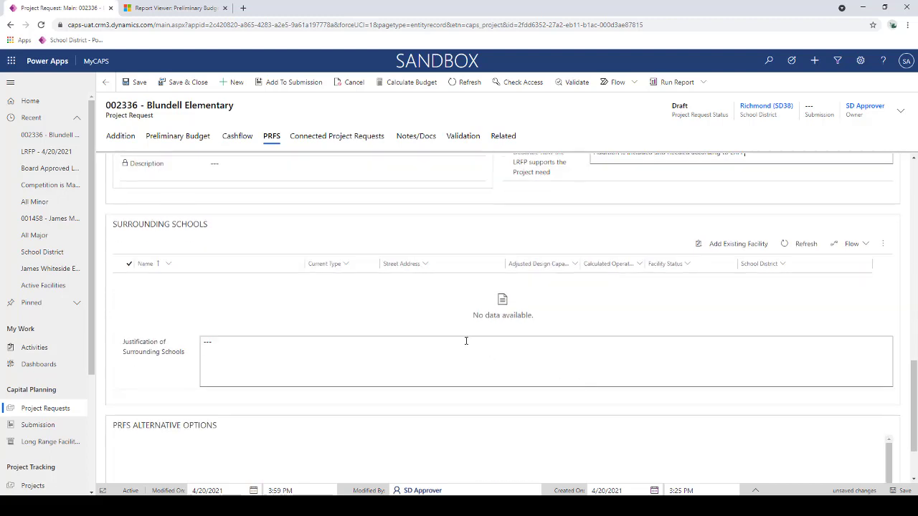
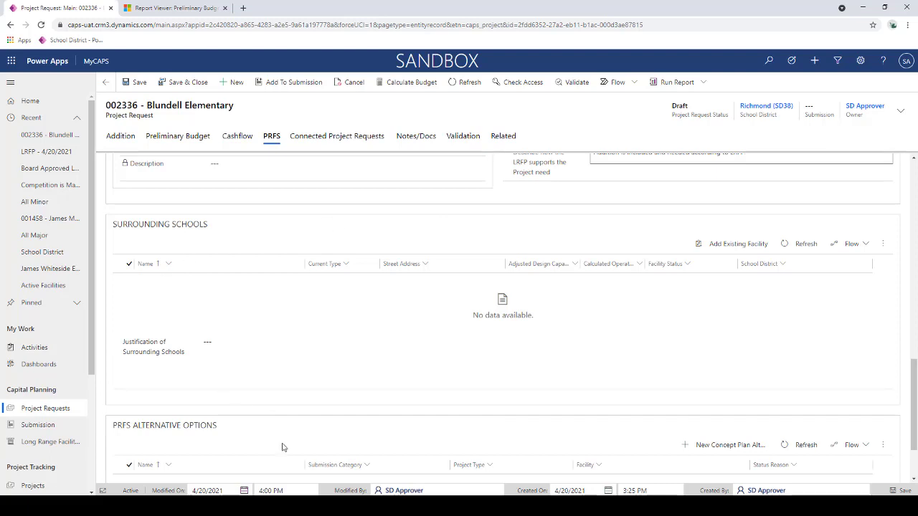
{"action": "left_click", "coordinate": [754, 247]}
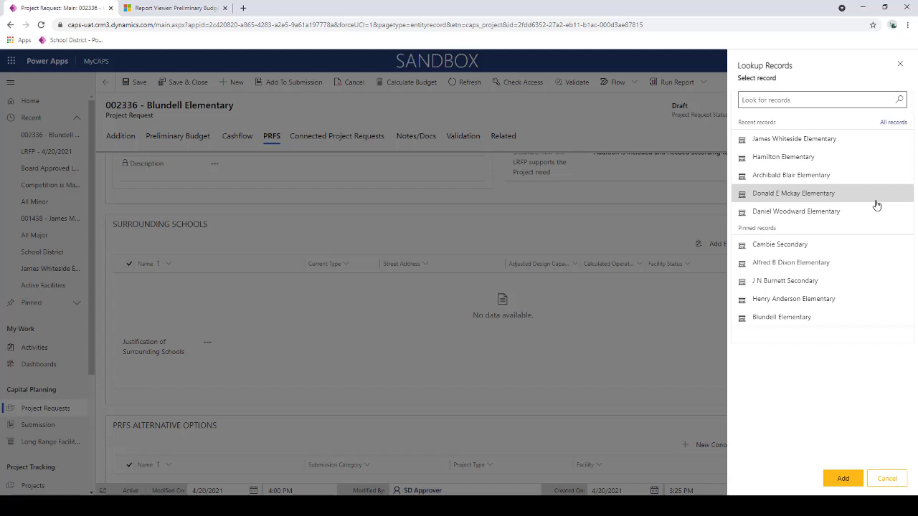
{"action": "left_click", "coordinate": [900, 101]}
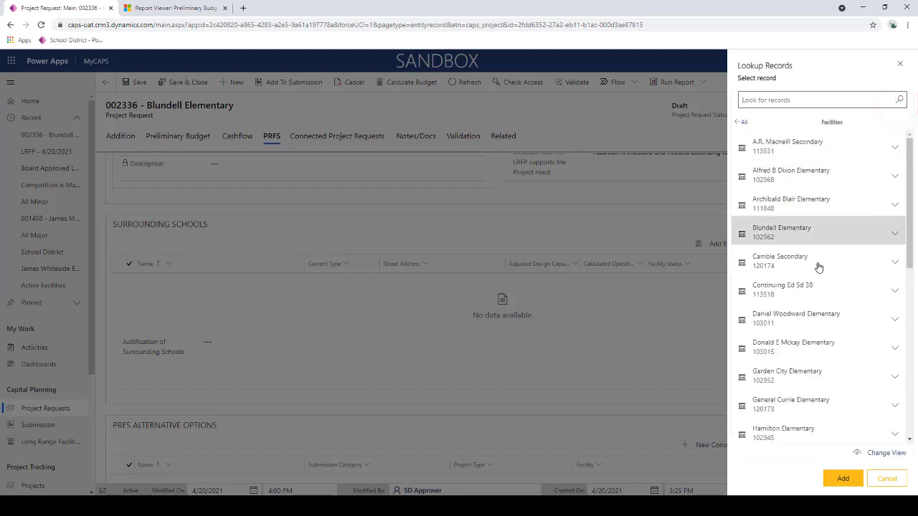
{"action": "scroll", "coordinate": [816, 380], "scroll_direction": "down", "scroll_amount": 1}
{"action": "left_click", "coordinate": [801, 345]}
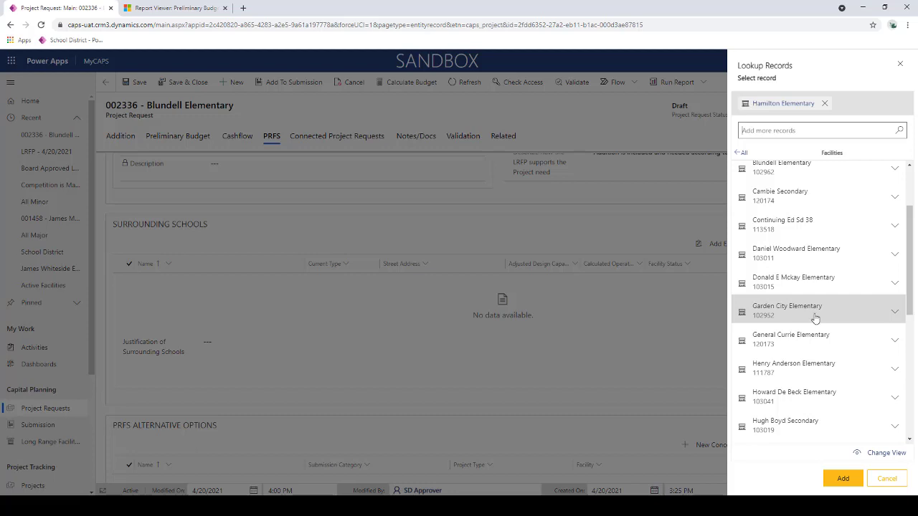
{"action": "left_click", "coordinate": [843, 479]}
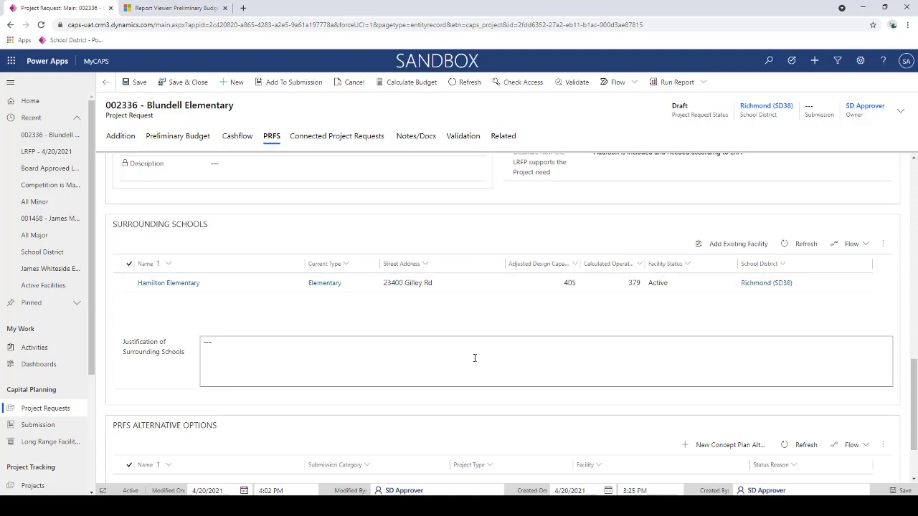
Start a new PRFS alternative option for the project request and name it "An Additional Addition".
{"action": "scroll", "coordinate": [309, 406], "scroll_direction": "down", "scroll_amount": 2}
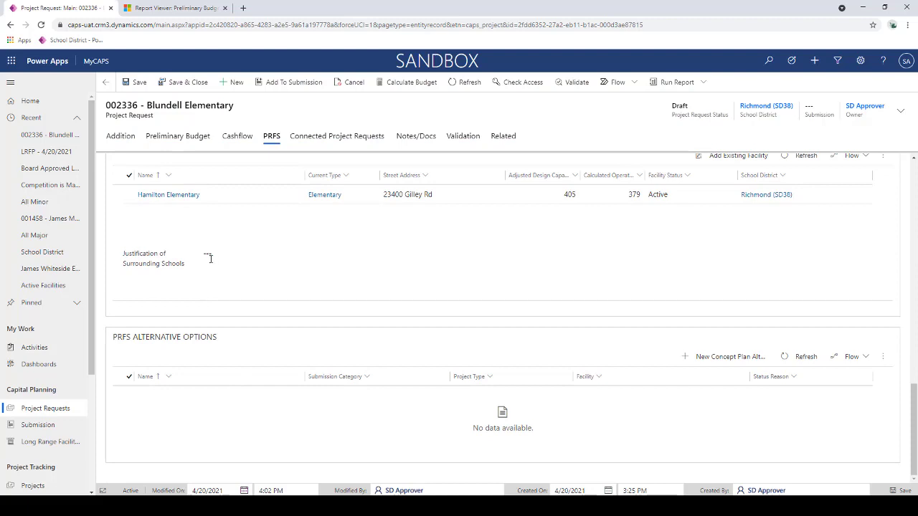
{"action": "scroll", "coordinate": [237, 267], "scroll_direction": "up", "scroll_amount": 1}
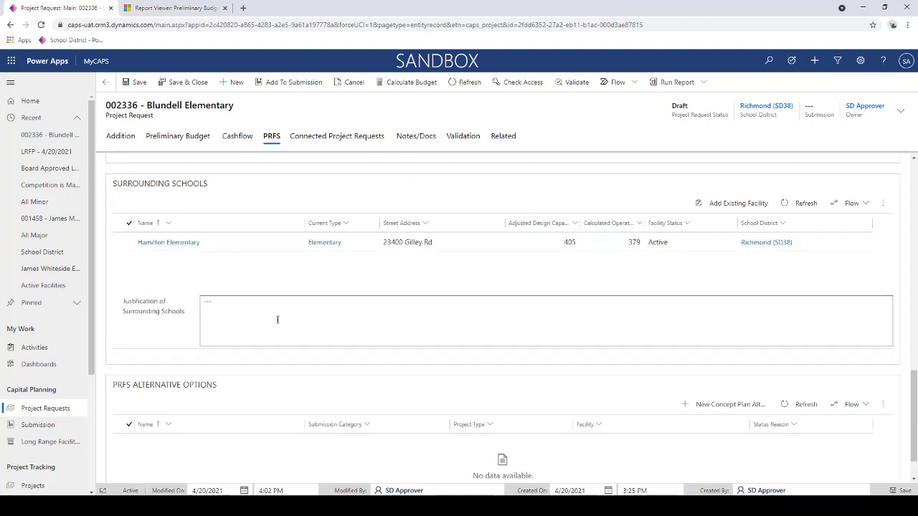
{"action": "scroll", "coordinate": [334, 319], "scroll_direction": "down", "scroll_amount": 1}
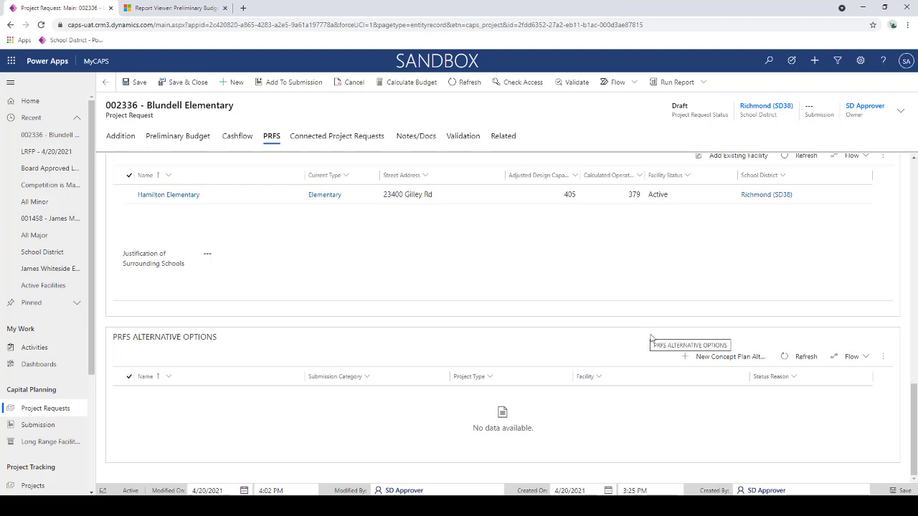
{"action": "left_click", "coordinate": [692, 358]}
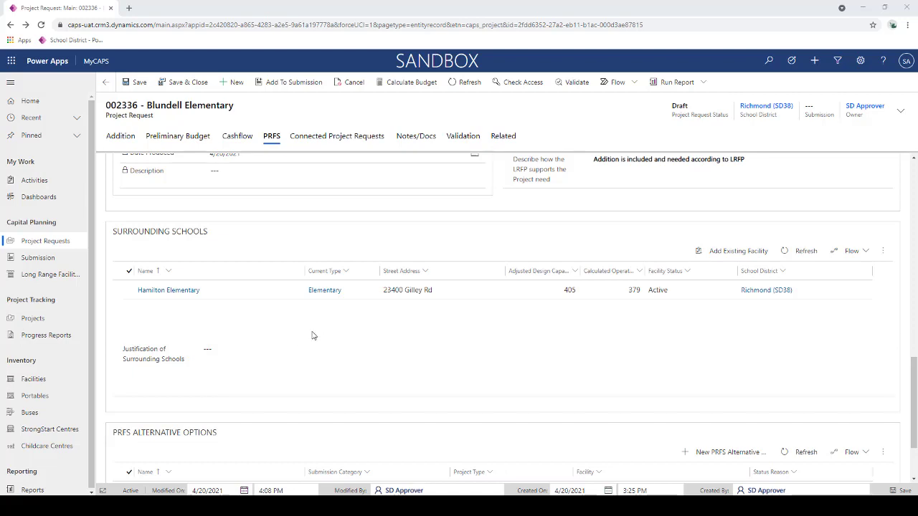
{"action": "scroll", "coordinate": [312, 334], "scroll_direction": "down", "scroll_amount": 1}
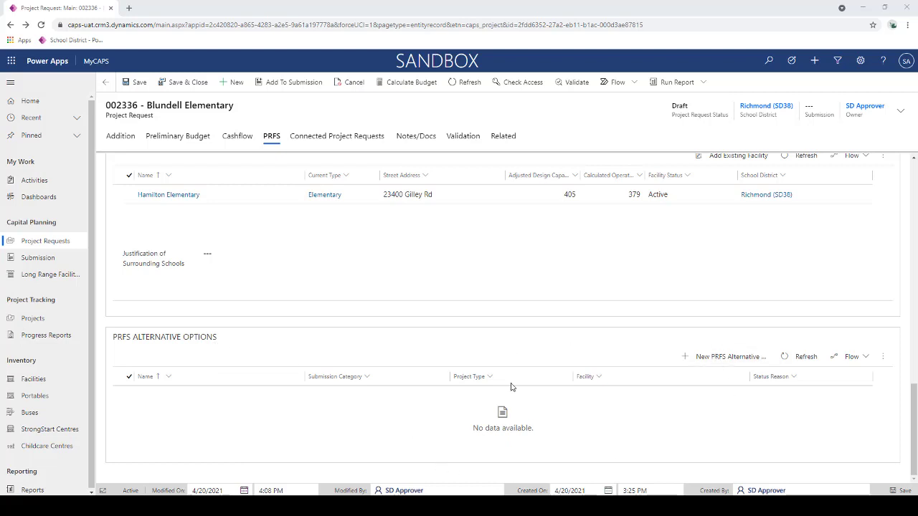
{"action": "left_click", "coordinate": [724, 359]}
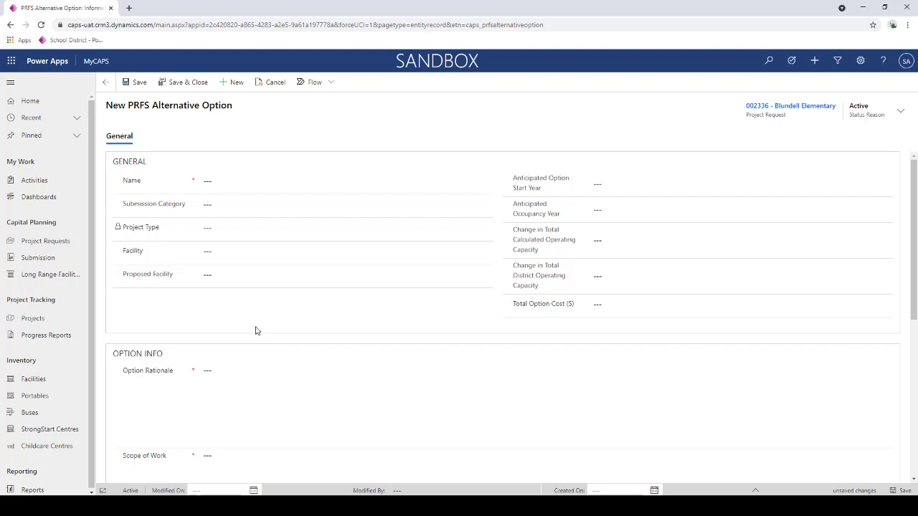
{"action": "left_click", "coordinate": [229, 181]}
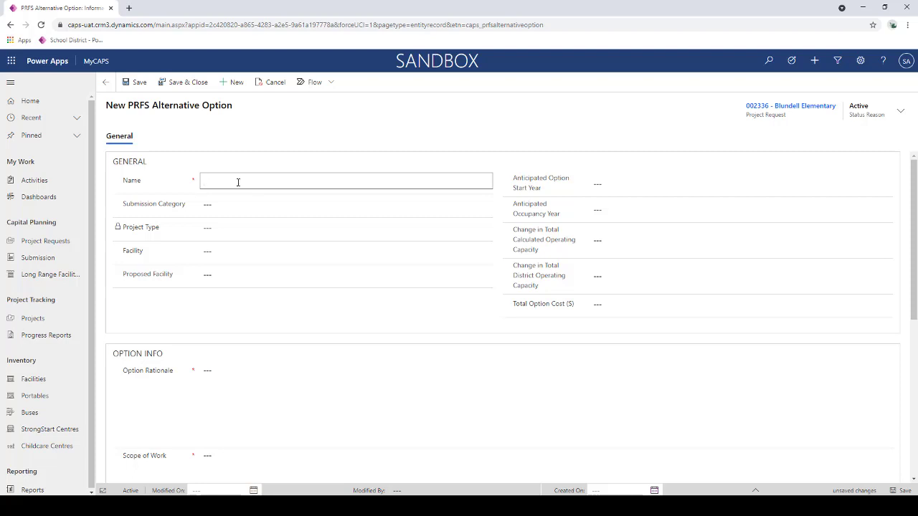
{"action": "type", "text": "An Additional Addition"}
Set both the submission category and the project type of the alternative option to Addition.
{"action": "left_click", "coordinate": [165, 209]}
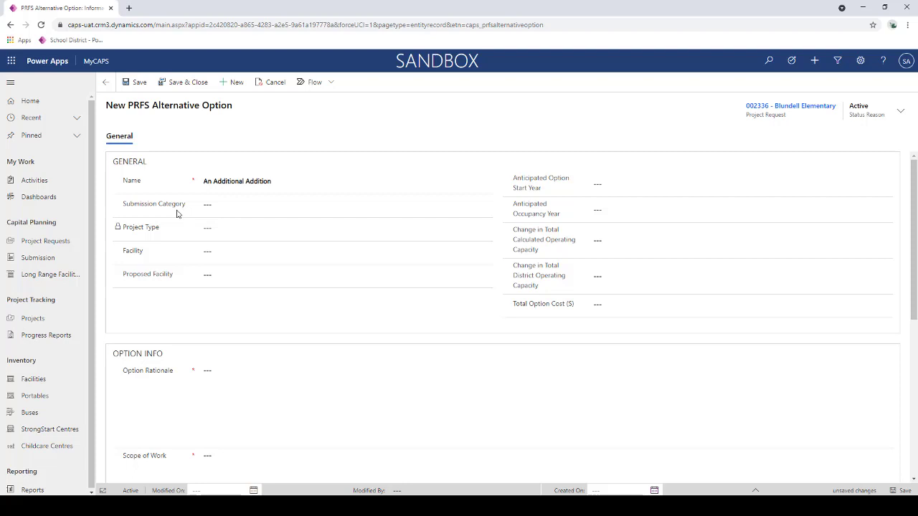
{"action": "left_click", "coordinate": [204, 208]}
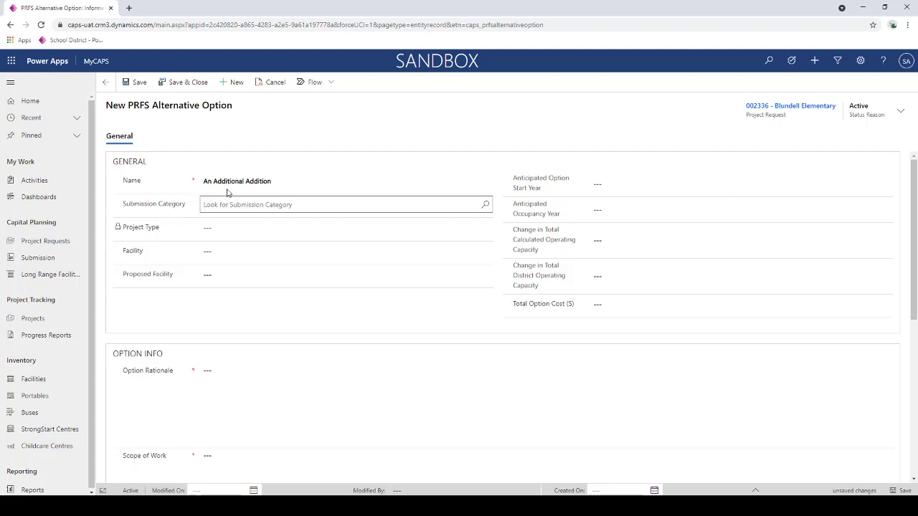
{"action": "left_click", "coordinate": [486, 206]}
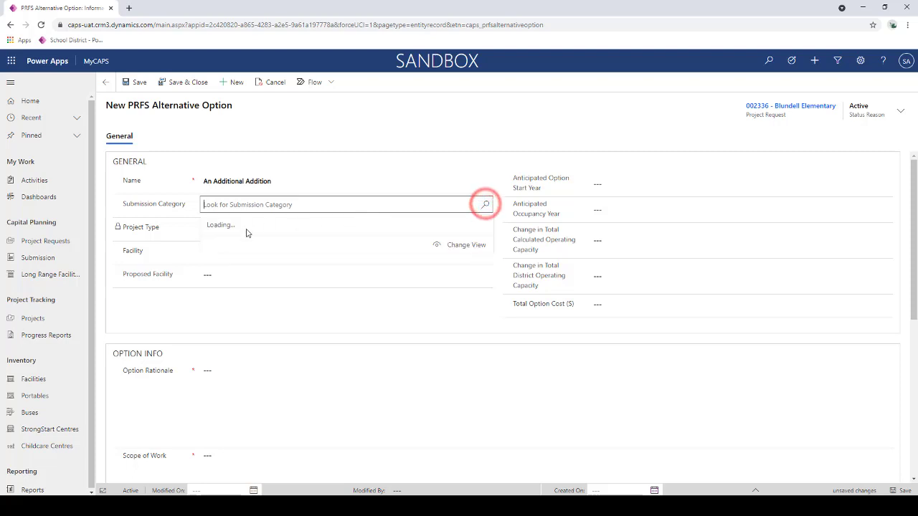
{"action": "left_click", "coordinate": [253, 244]}
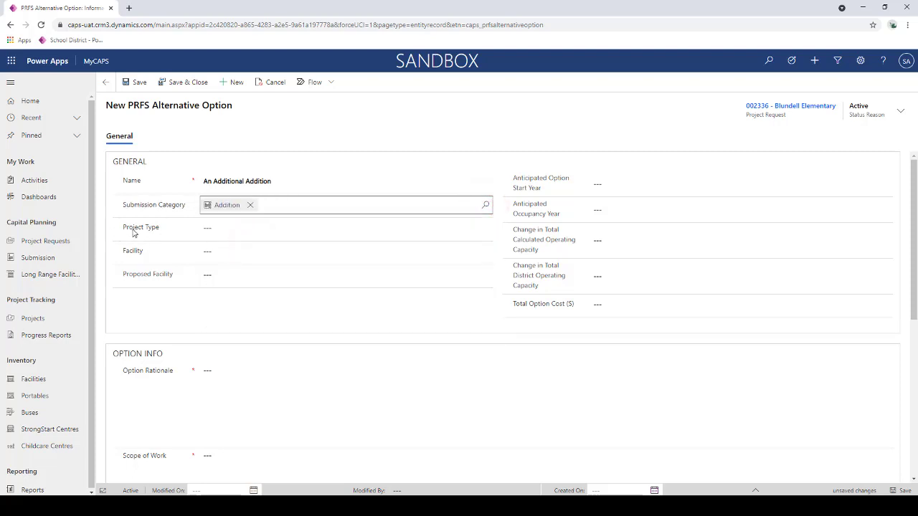
{"action": "left_click", "coordinate": [472, 227]}
{"action": "left_click", "coordinate": [486, 227]}
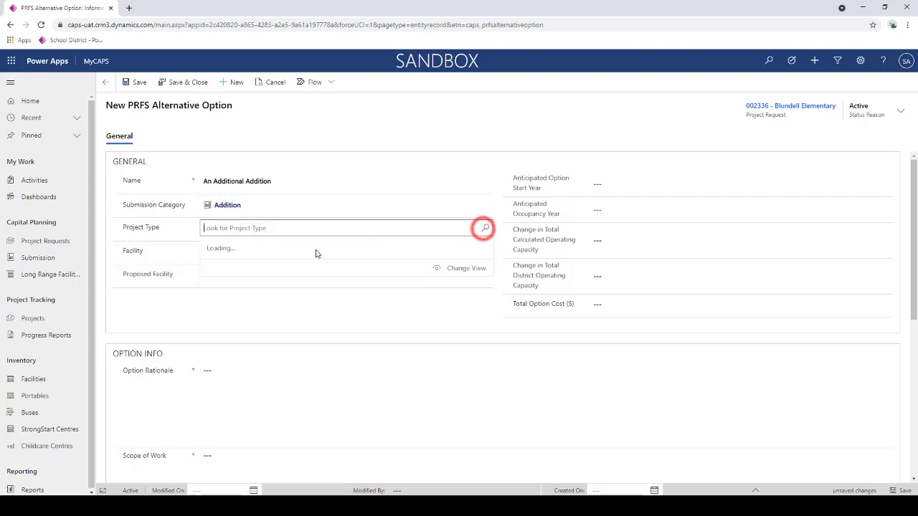
{"action": "left_click", "coordinate": [257, 258]}
Set the alternative option's facility to Hamilton Elementary.
{"action": "left_click", "coordinate": [236, 250]}
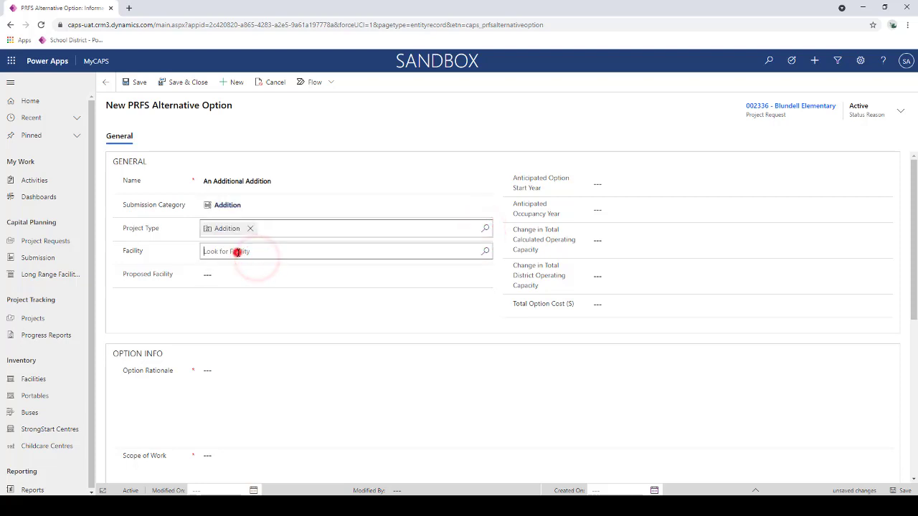
{"action": "left_click", "coordinate": [486, 252]}
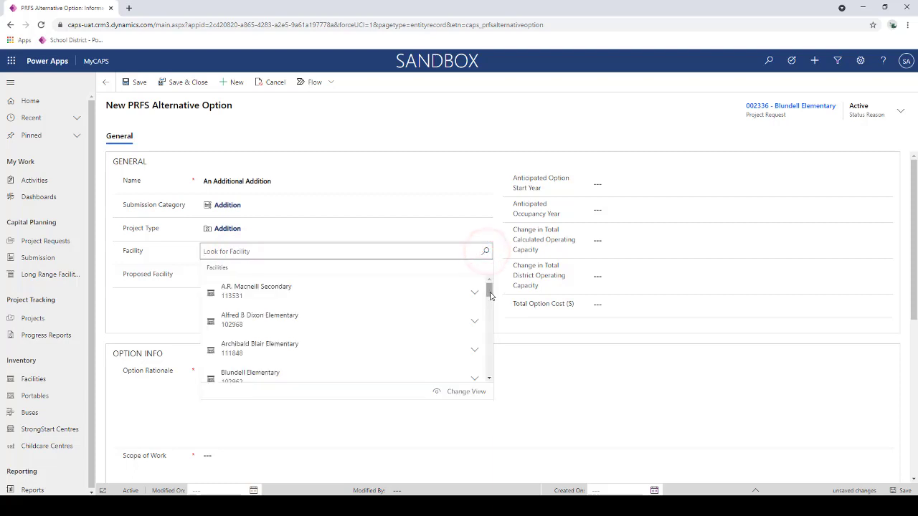
{"action": "left_click_drag", "start_coordinate": [489, 288], "coordinate": [492, 336]}
{"action": "left_click", "coordinate": [344, 291]}
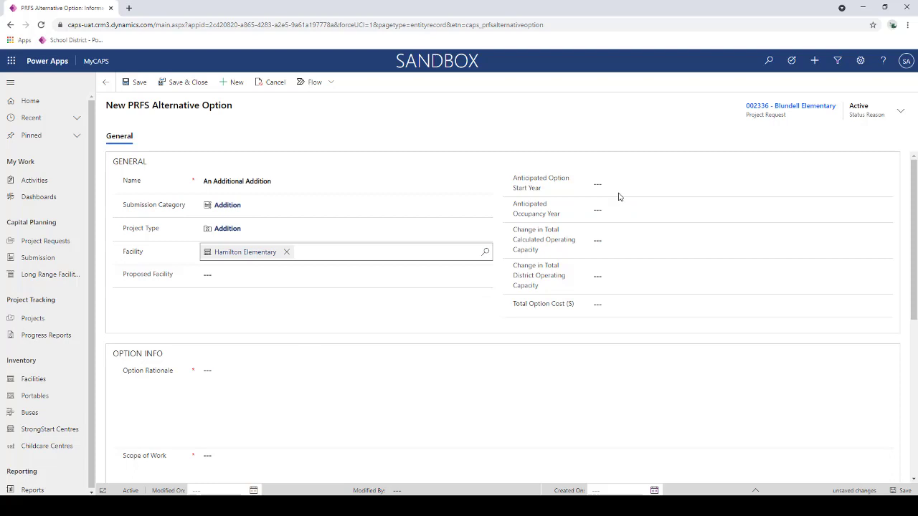
Set the option's anticipated start year to 2022/2023 and its anticipated occupancy year to 2025/2026.
{"action": "left_click", "coordinate": [649, 186]}
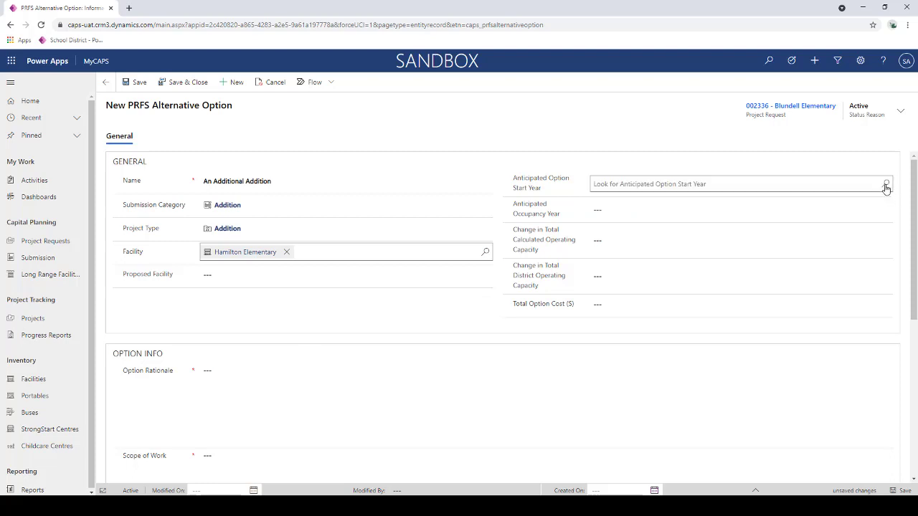
{"action": "left_click", "coordinate": [886, 185]}
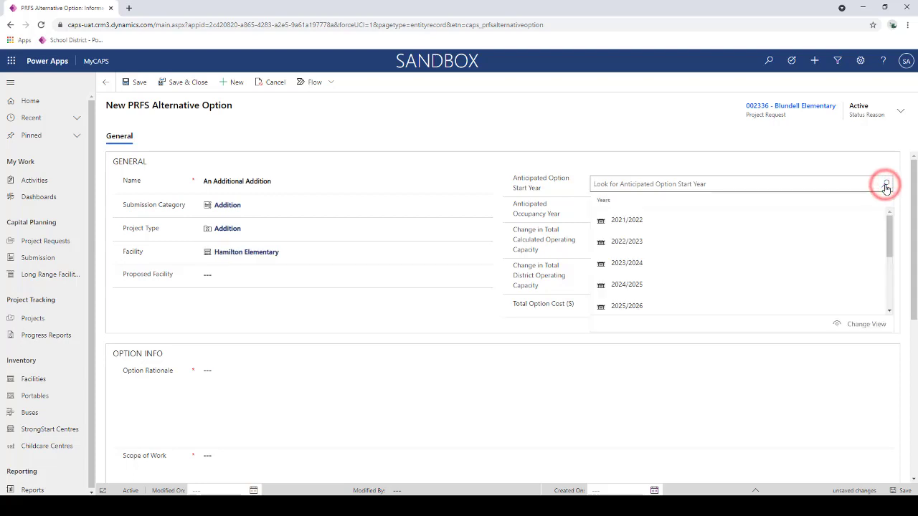
{"action": "mouse_move", "coordinate": [892, 235]}
{"action": "left_mouse_down"}
{"action": "mouse_move", "coordinate": [889, 228]}
{"action": "mouse_move", "coordinate": [889, 248]}
{"action": "left_mouse_up"}
{"action": "scroll", "coordinate": [696, 237], "scroll_direction": "up", "scroll_amount": 2}
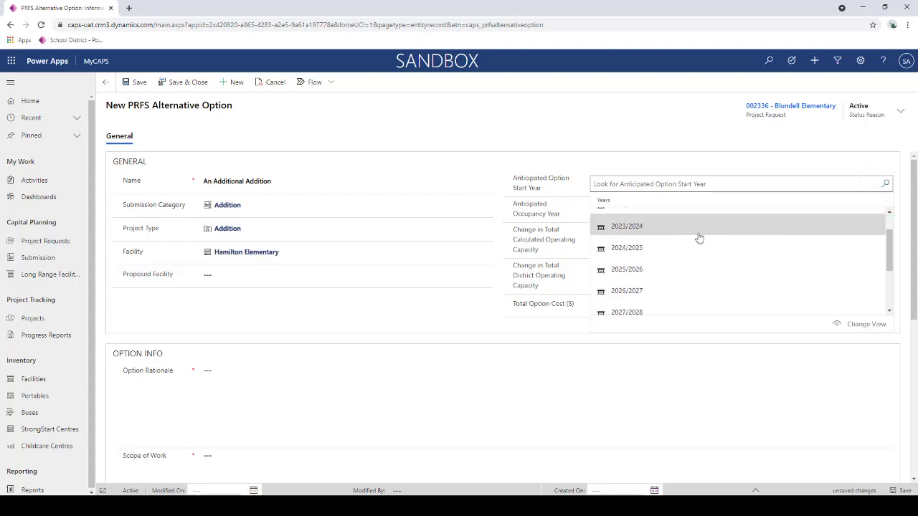
{"action": "left_click", "coordinate": [651, 244]}
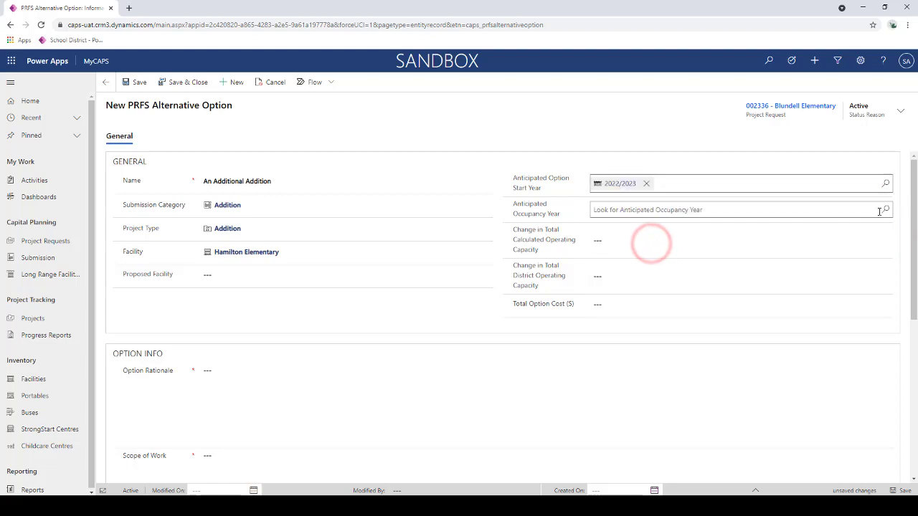
{"action": "left_click", "coordinate": [885, 209]}
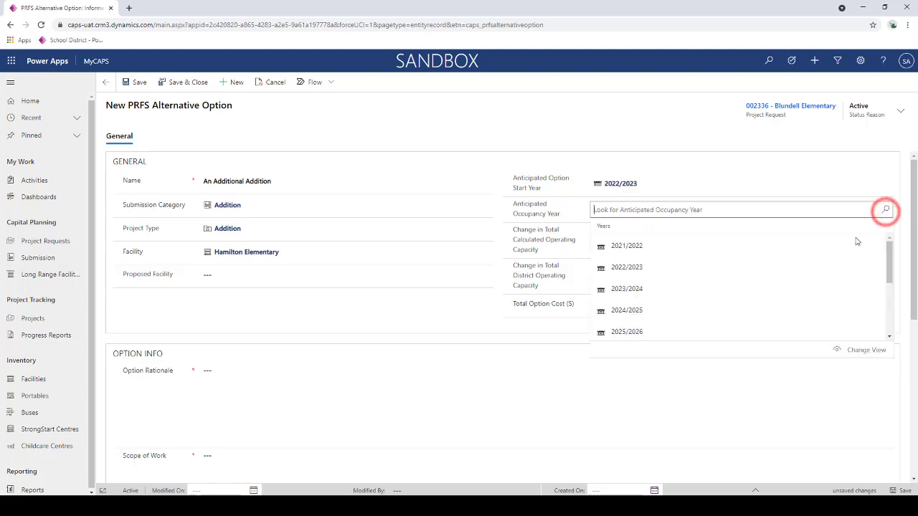
{"action": "left_click", "coordinate": [669, 331]}
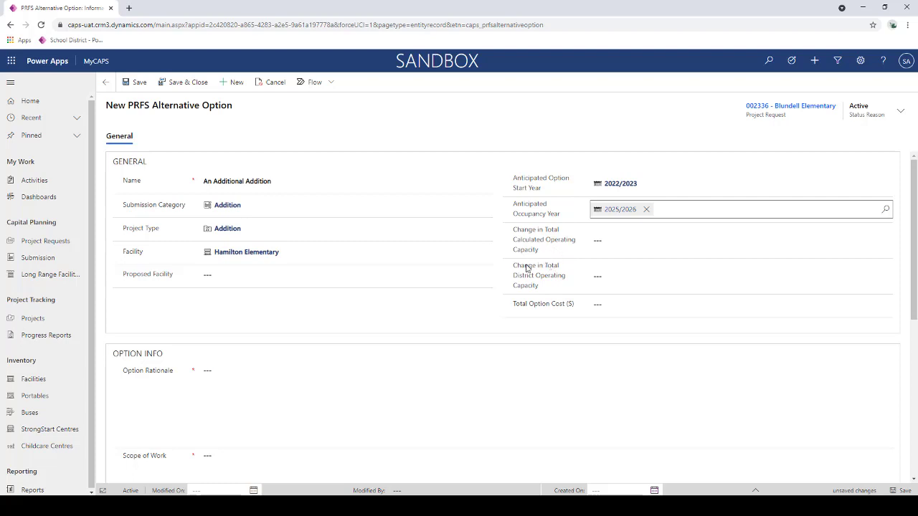
Enter 15 as the change in total calculated operating capacity and 20 as the change in total district operating capacity.
{"action": "mouse_move", "coordinate": [527, 268]}
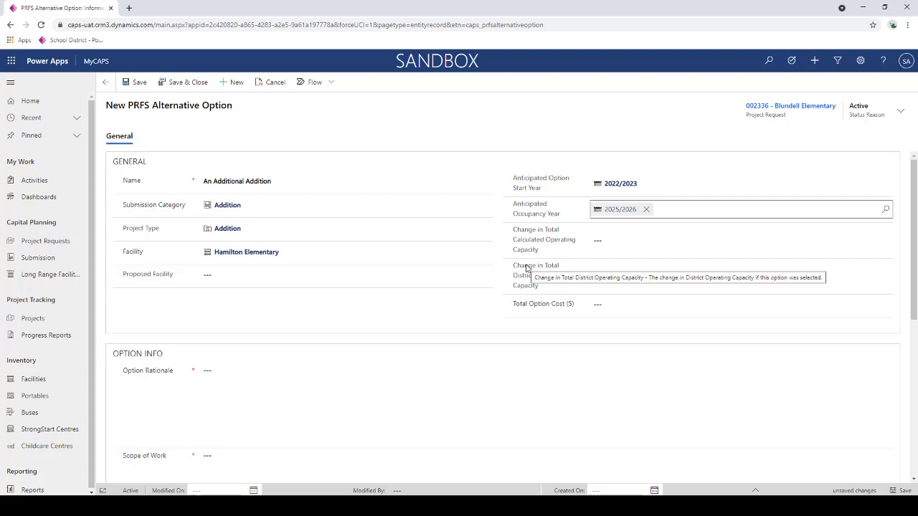
{"action": "left_click", "coordinate": [611, 244]}
{"action": "type", "text": "15"}
{"action": "left_click", "coordinate": [614, 280]}
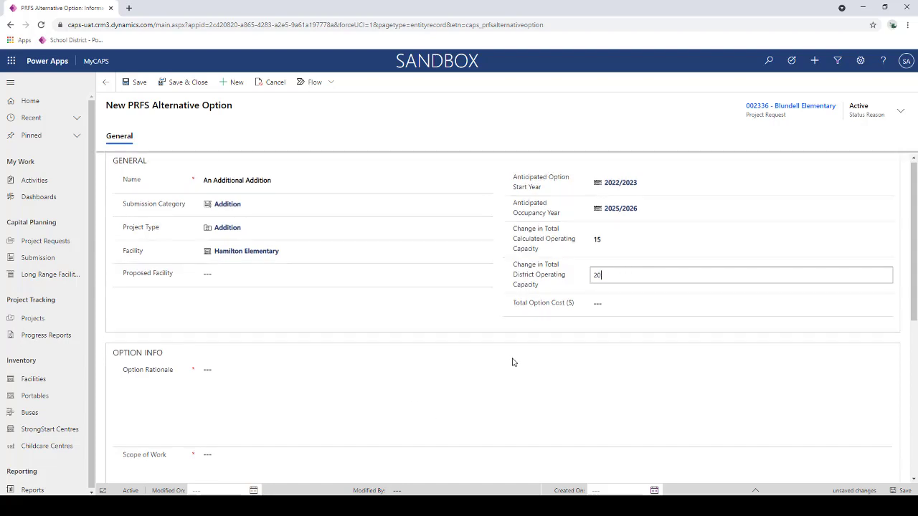
Enter "Another Addition" as the option rationale and "Addition work" as the scope of work, and save the alternative option.
{"action": "scroll", "coordinate": [517, 337], "scroll_direction": "down", "scroll_amount": 1}
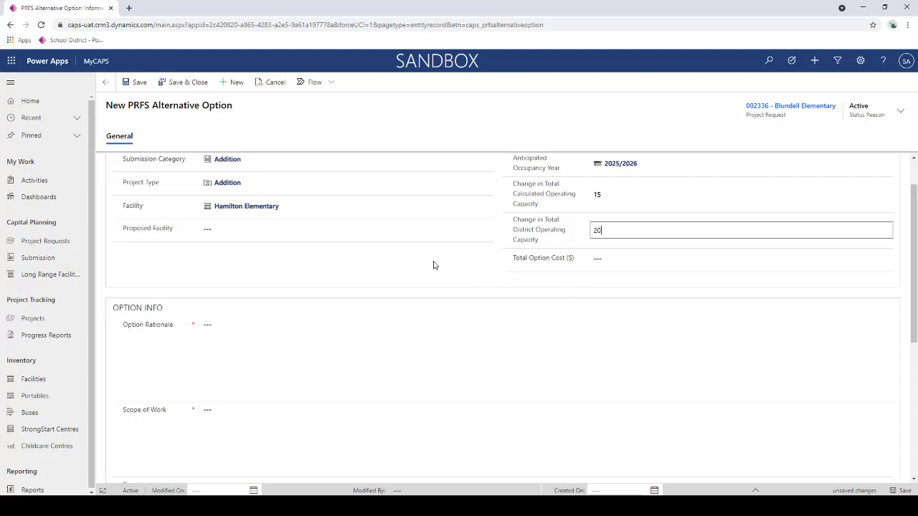
{"action": "scroll", "coordinate": [428, 266], "scroll_direction": "down", "scroll_amount": 1}
{"action": "scroll", "coordinate": [174, 295], "scroll_direction": "down", "scroll_amount": 2}
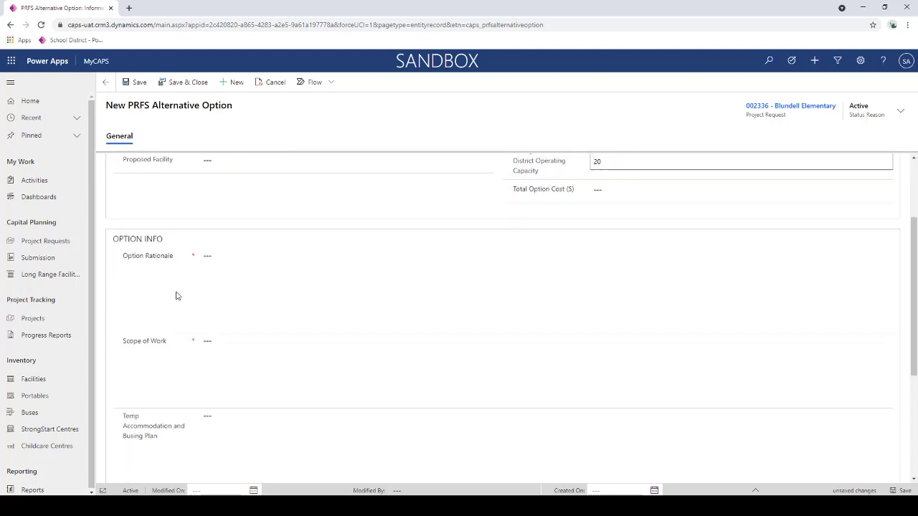
{"action": "left_click", "coordinate": [291, 225]}
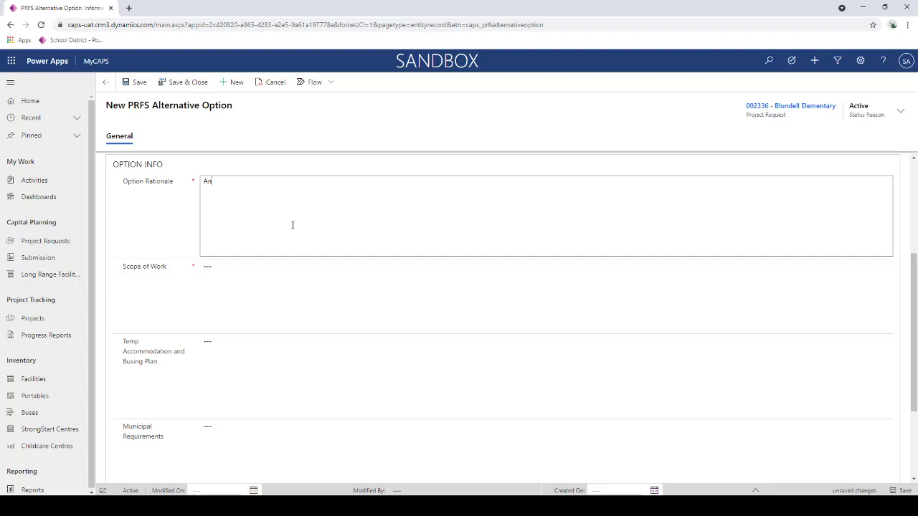
{"action": "type", "text": "ion"}
{"action": "key", "text": "Tab"}
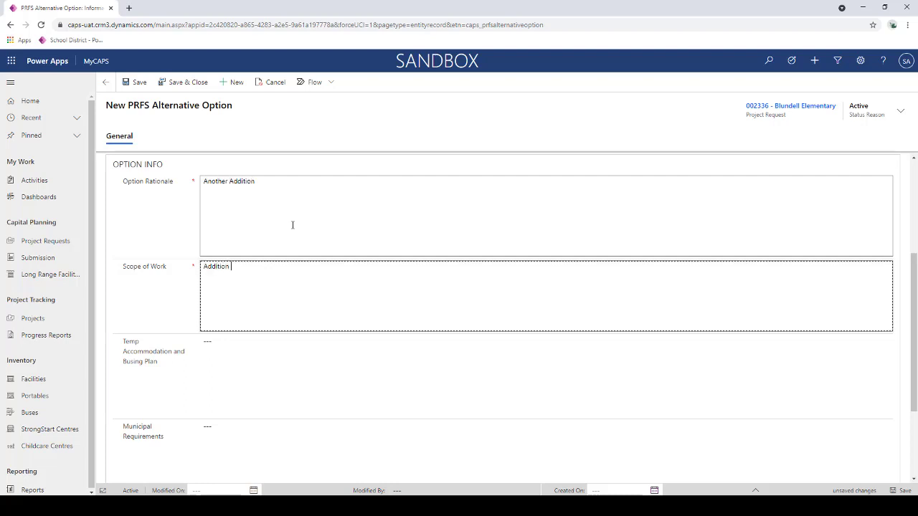
{"action": "scroll", "coordinate": [331, 214], "scroll_direction": "up", "scroll_amount": 3}
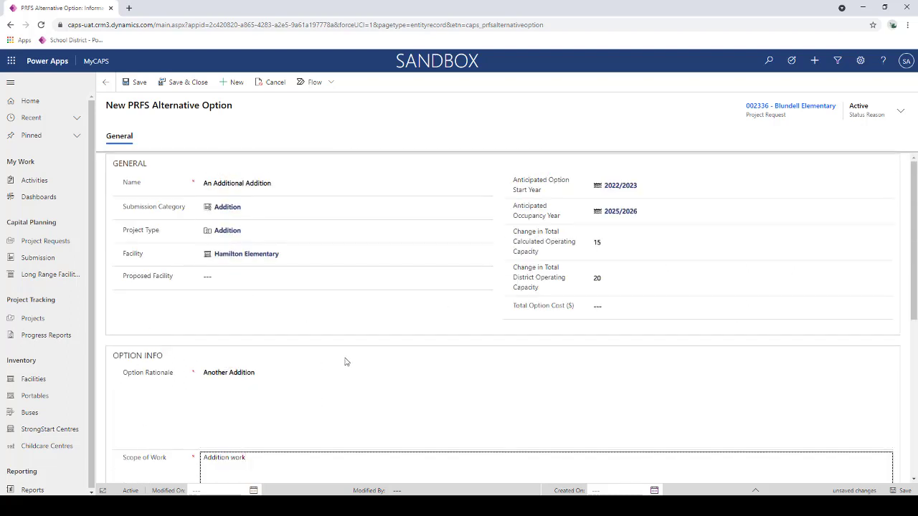
{"action": "left_click", "coordinate": [904, 491]}
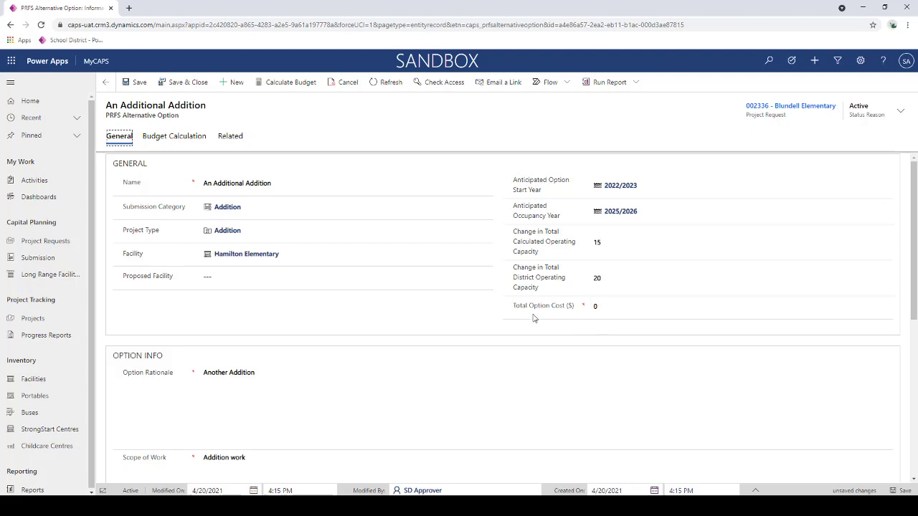
Calculate the preliminary budget for the alternative option and review its budget summary.
{"action": "scroll", "coordinate": [530, 319], "scroll_direction": "down", "scroll_amount": 1}
{"action": "scroll", "coordinate": [529, 321], "scroll_direction": "up", "scroll_amount": 1}
{"action": "left_click", "coordinate": [172, 140]}
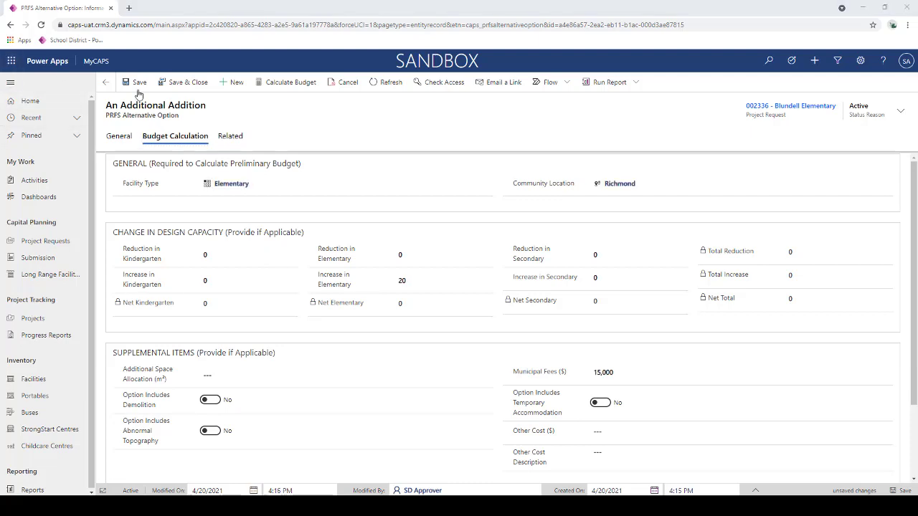
{"action": "left_click", "coordinate": [296, 83]}
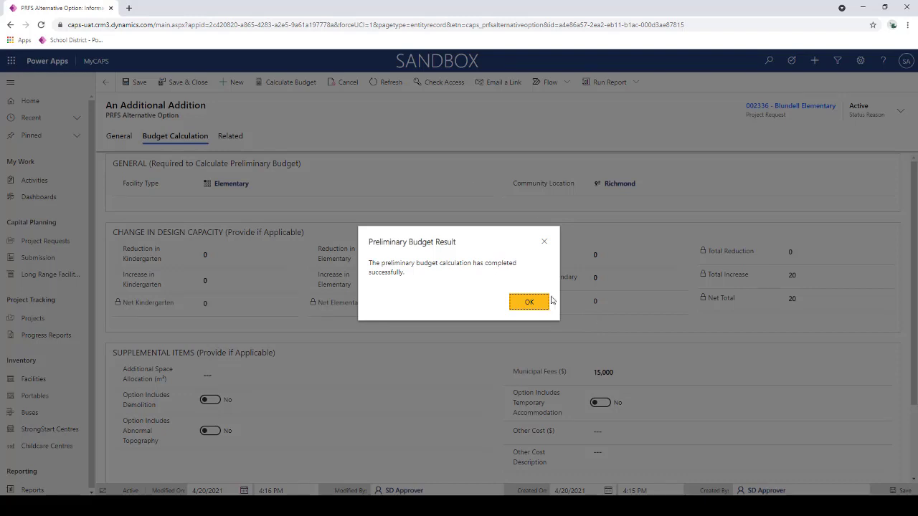
{"action": "left_click", "coordinate": [544, 304]}
{"action": "scroll", "coordinate": [437, 443], "scroll_direction": "down", "scroll_amount": 2}
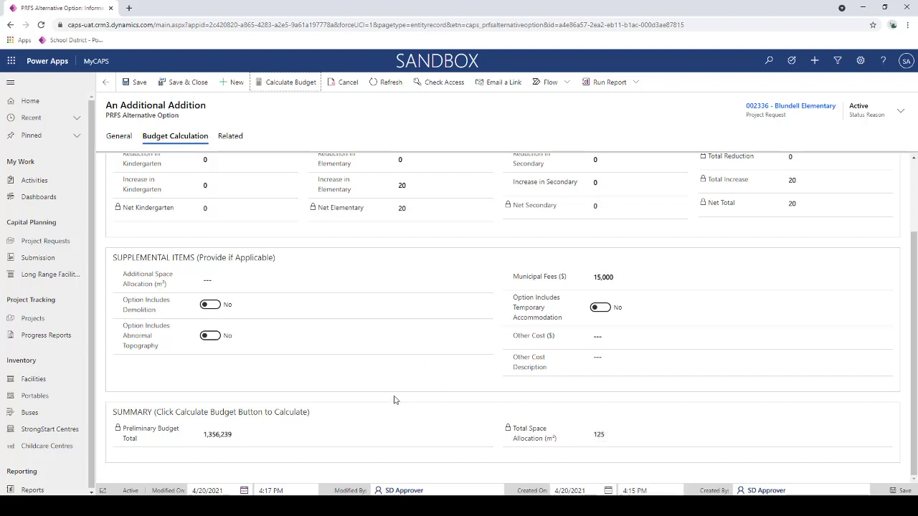
{"action": "scroll", "coordinate": [291, 298], "scroll_direction": "up", "scroll_amount": 2}
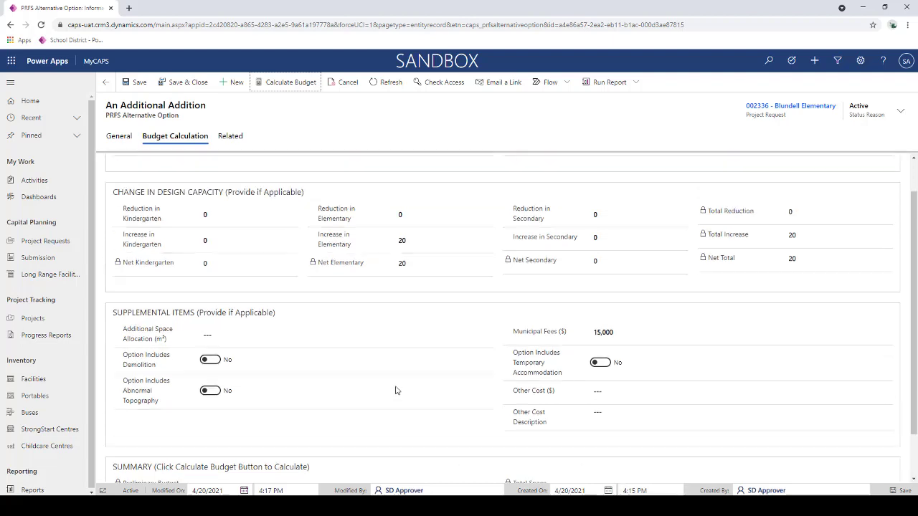
Set the alternative option's total option cost to 1,356,240 and save the record.
{"action": "left_click", "coordinate": [116, 140]}
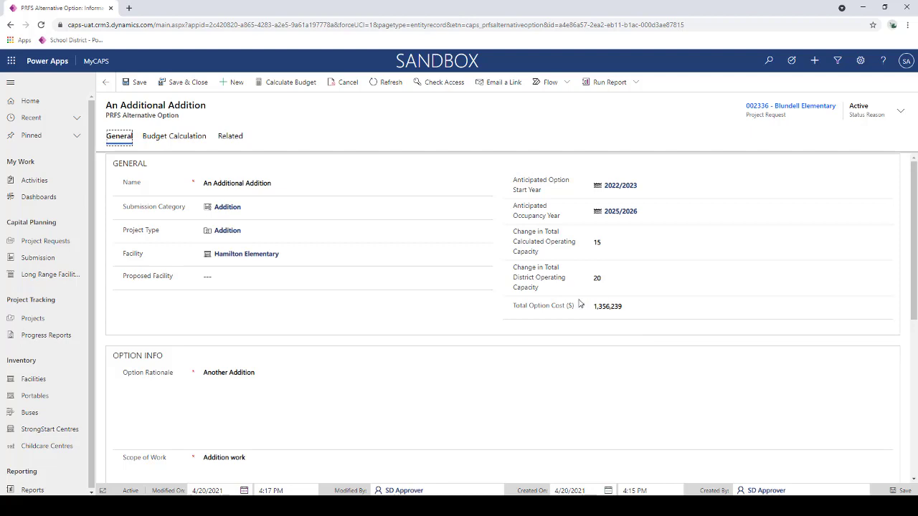
{"action": "left_click", "coordinate": [626, 307]}
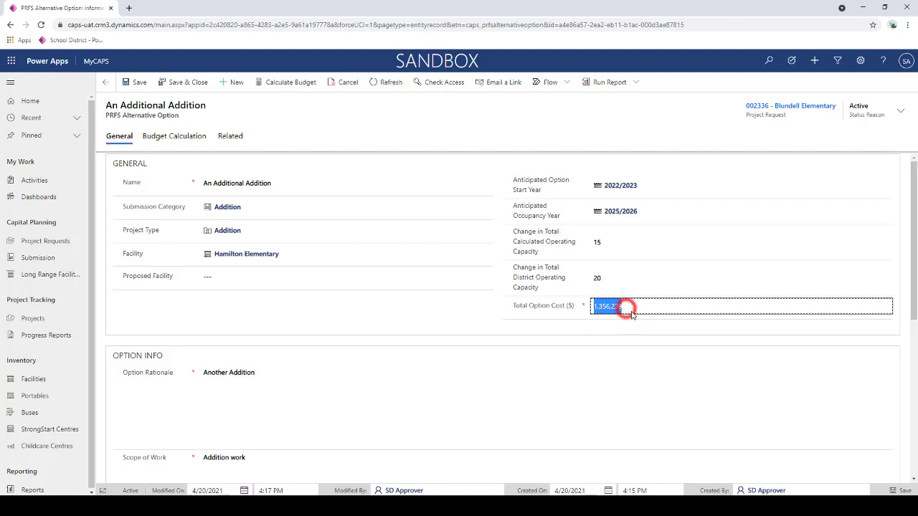
{"action": "left_click", "coordinate": [626, 307]}
{"action": "key", "text": "BackSpace"}
{"action": "key", "text": "BackSpace"}
{"action": "key", "text": "ctrl+s"}
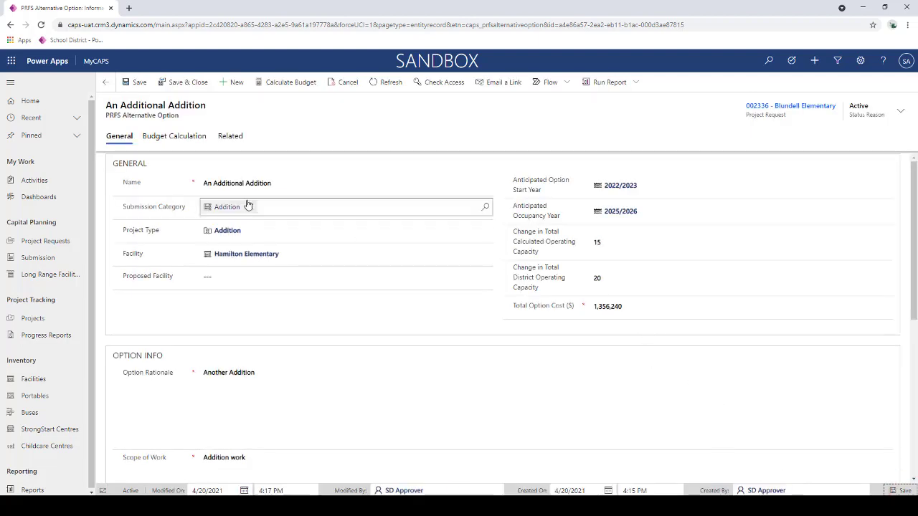
{"action": "left_click", "coordinate": [182, 141]}
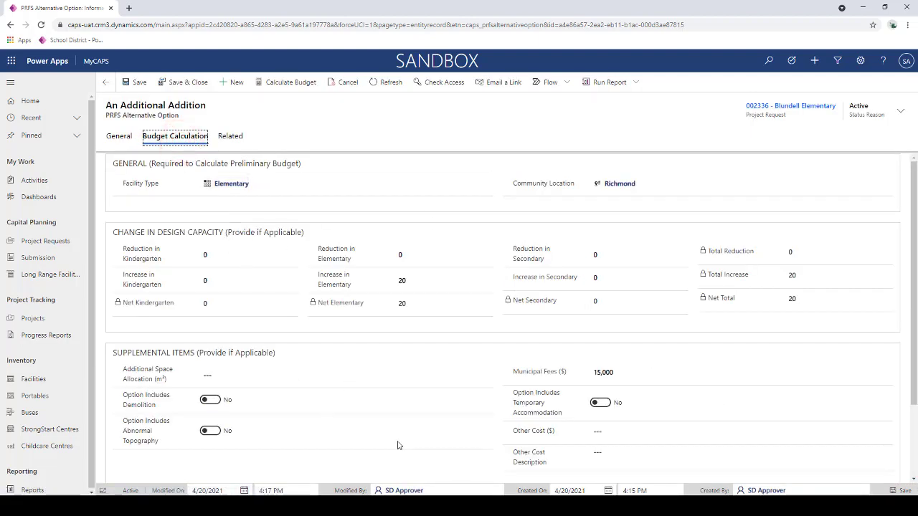
{"action": "left_click", "coordinate": [117, 142]}
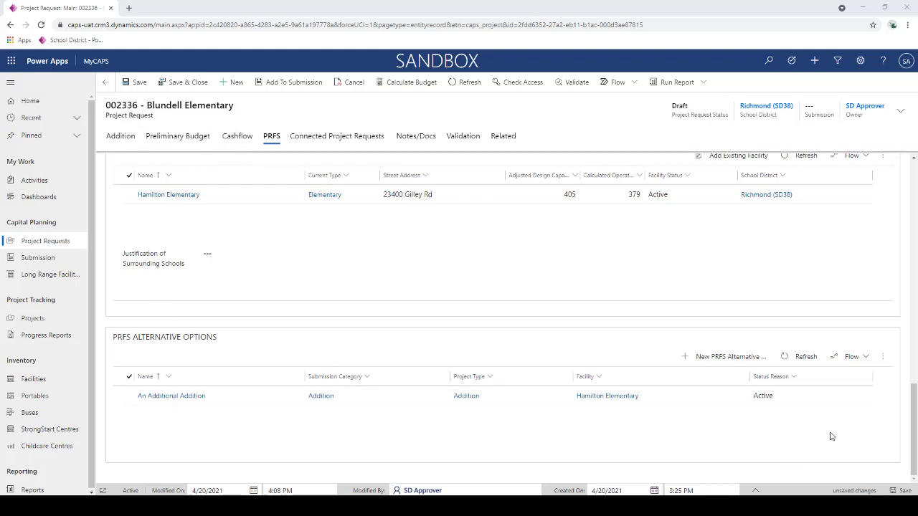
Review the project request's PRFS details, from project rationale and procurement analysis through surrounding schools and alternative options.
{"action": "scroll", "coordinate": [514, 430], "scroll_direction": "up", "scroll_amount": 1}
{"action": "scroll", "coordinate": [481, 438], "scroll_direction": "down", "scroll_amount": 1}
{"action": "scroll", "coordinate": [405, 367], "scroll_direction": "up", "scroll_amount": 1}
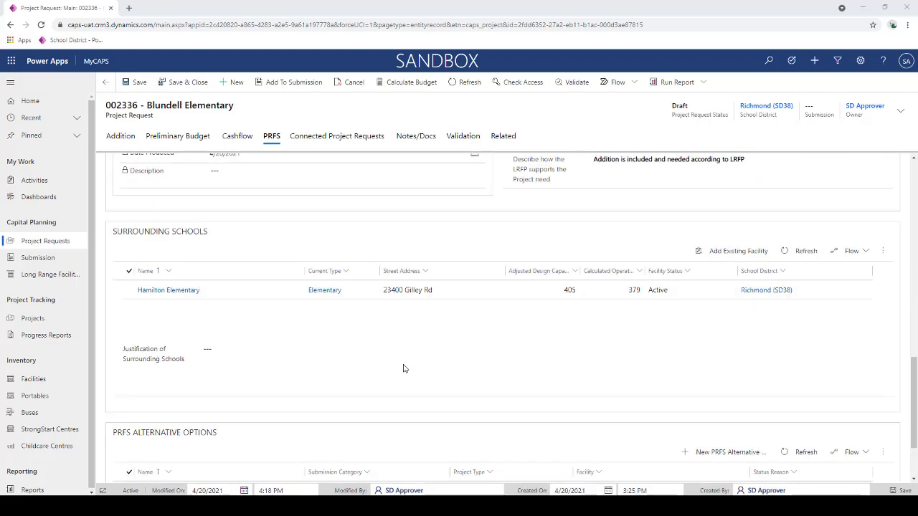
{"action": "scroll", "coordinate": [229, 320], "scroll_direction": "down", "scroll_amount": 1}
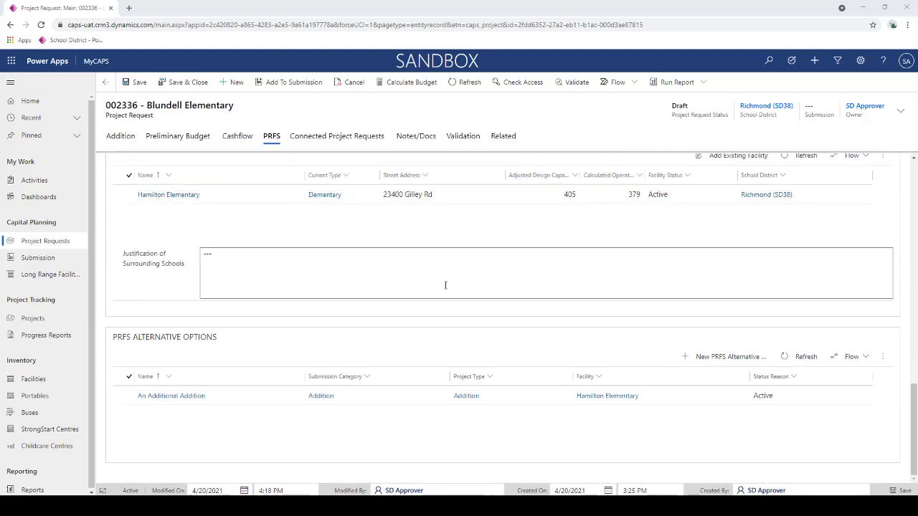
{"action": "scroll", "coordinate": [356, 323], "scroll_direction": "up", "scroll_amount": 1}
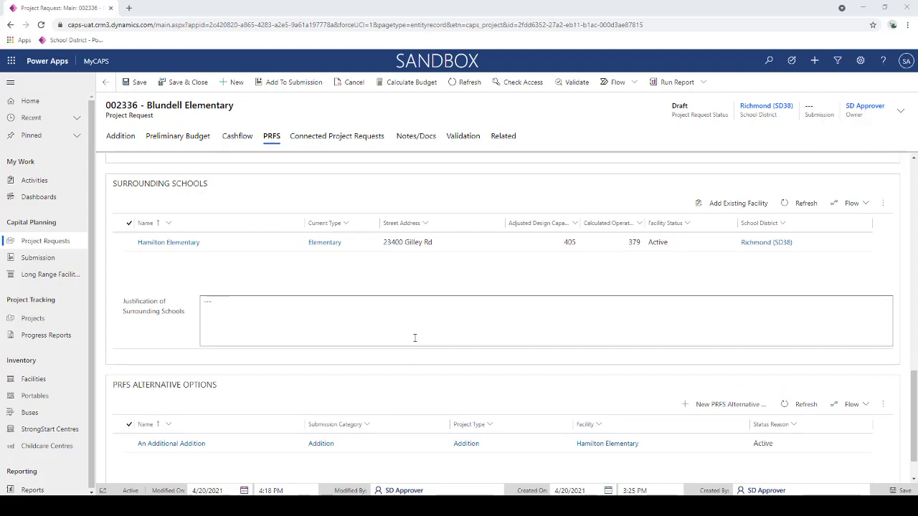
{"action": "scroll", "coordinate": [414, 337], "scroll_direction": "up", "scroll_amount": 3}
{"action": "scroll", "coordinate": [395, 364], "scroll_direction": "up", "scroll_amount": 6}
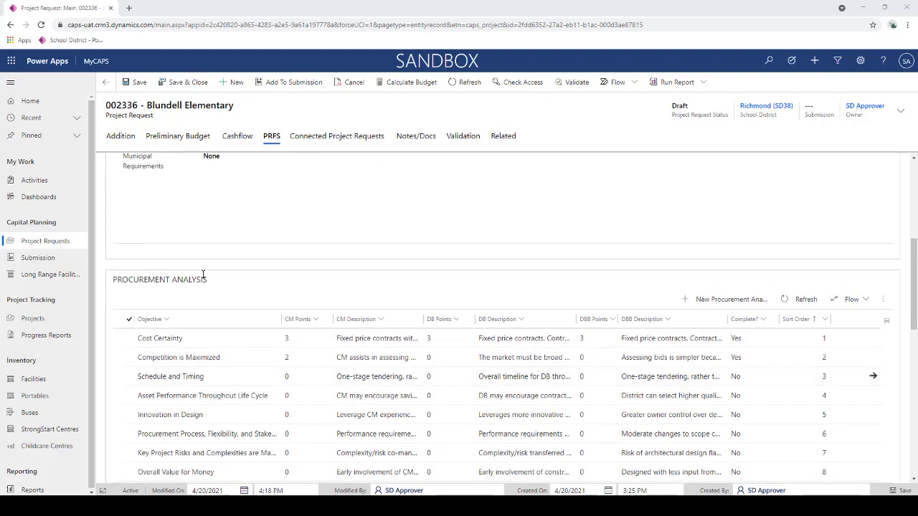
{"action": "scroll", "coordinate": [389, 260], "scroll_direction": "up", "scroll_amount": 1}
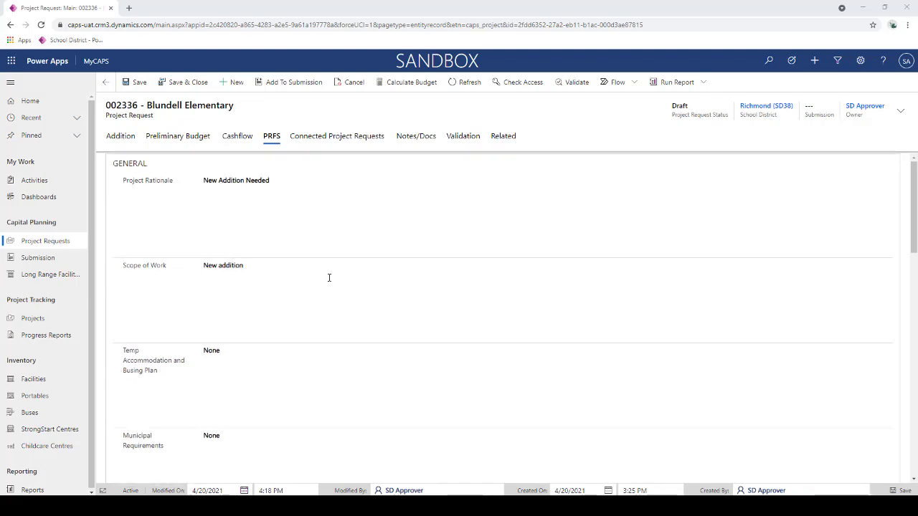
{"action": "scroll", "coordinate": [328, 276], "scroll_direction": "down", "scroll_amount": 3}
{"action": "scroll", "coordinate": [365, 280], "scroll_direction": "down", "scroll_amount": 10}
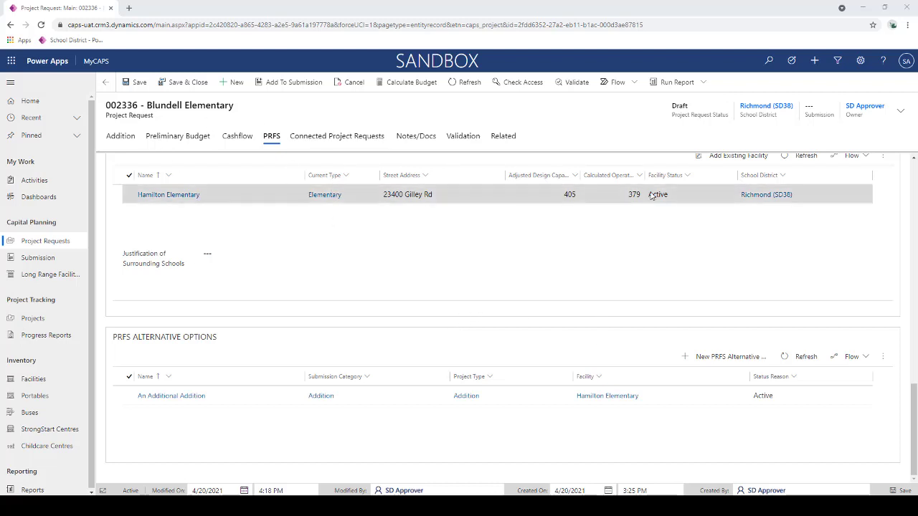
Open the PRFS - Full report for the project request and compare its preselected facilities with the request's surrounding schools.
{"action": "left_click", "coordinate": [706, 83]}
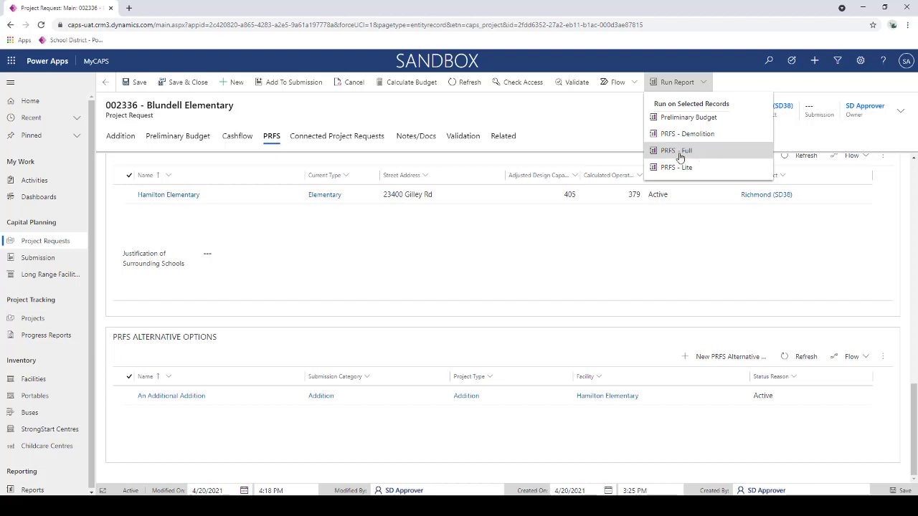
{"action": "left_click", "coordinate": [692, 157]}
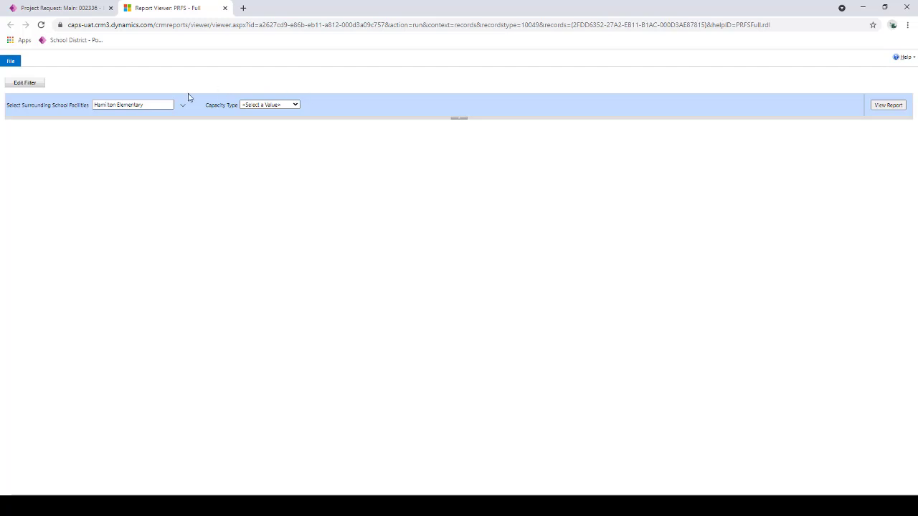
{"action": "left_click", "coordinate": [77, 10]}
{"action": "scroll", "coordinate": [319, 291], "scroll_direction": "up", "scroll_amount": 2}
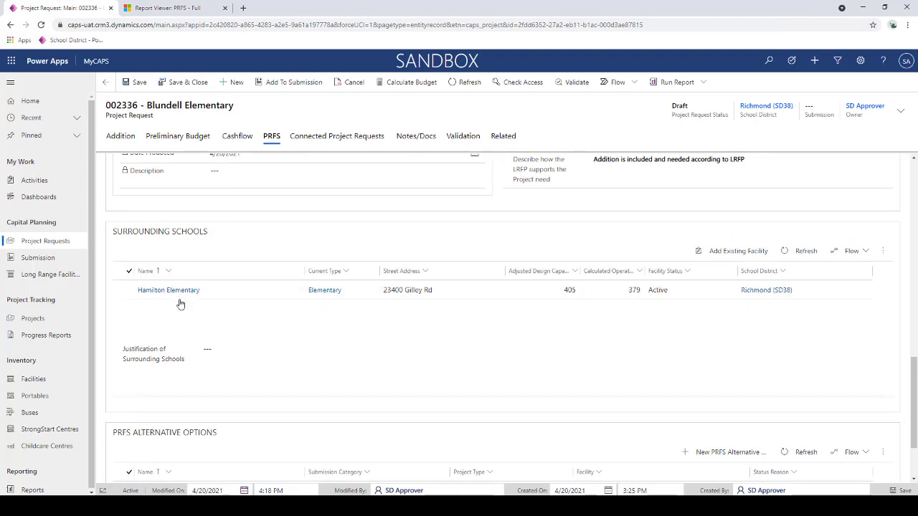
{"action": "left_click", "coordinate": [172, 10]}
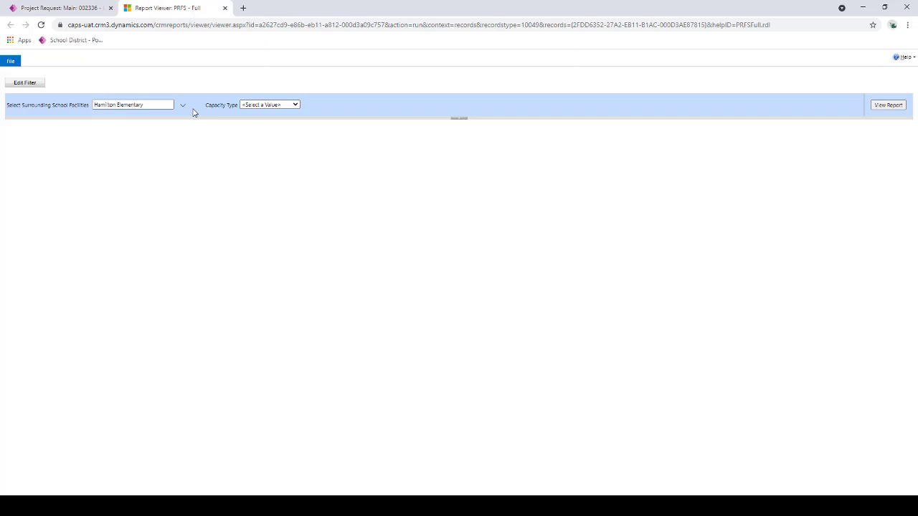
{"action": "left_click", "coordinate": [82, 9]}
{"action": "left_click", "coordinate": [188, 8]}
Try adding Donald E McKay Elementary and Garden City Elementary to the report's surrounding school facilities.
{"action": "left_click", "coordinate": [185, 108]}
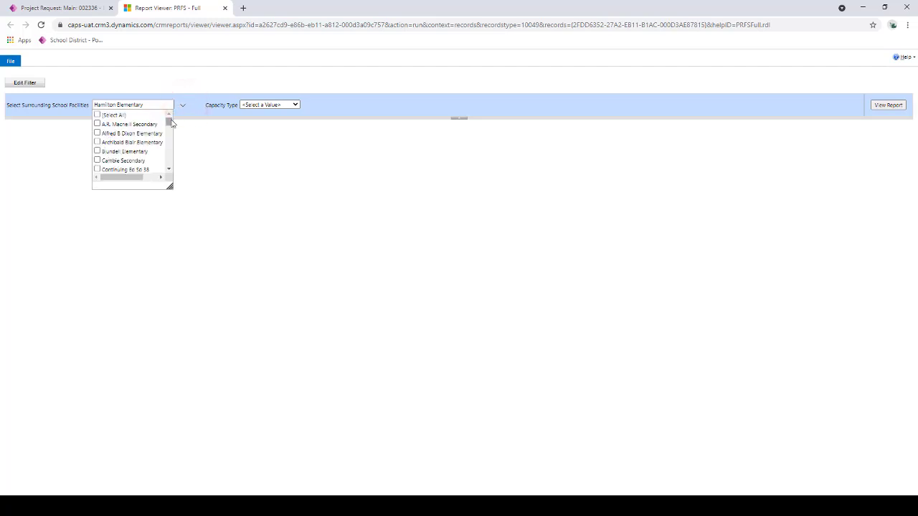
{"action": "left_click_drag", "start_coordinate": [171, 124], "coordinate": [170, 128]}
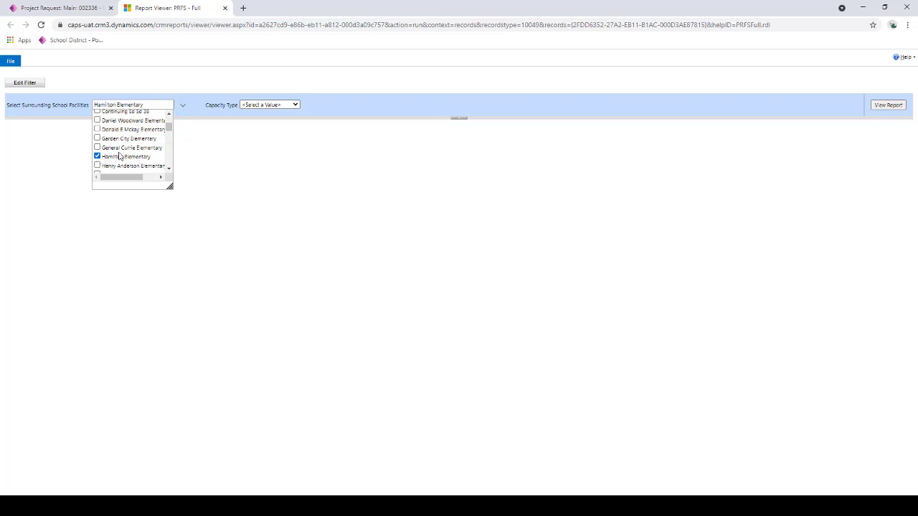
{"action": "left_click", "coordinate": [99, 135]}
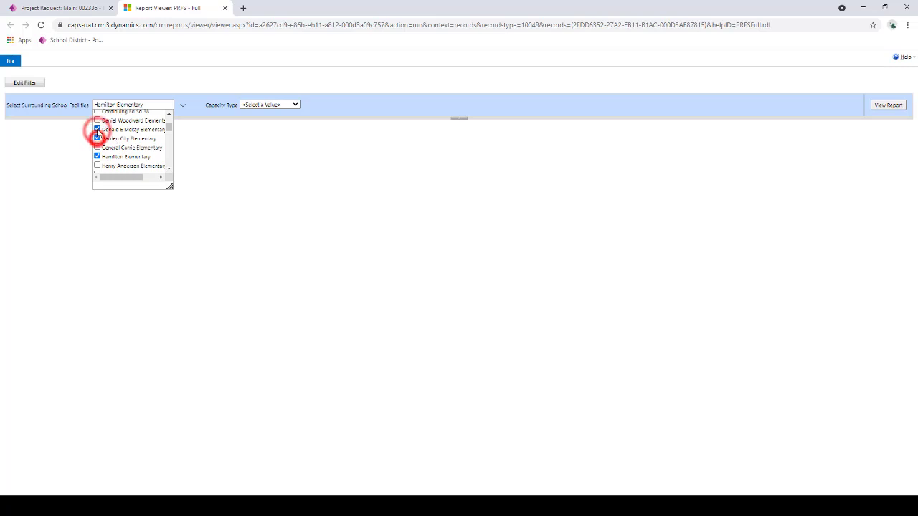
{"action": "left_click", "coordinate": [203, 106]}
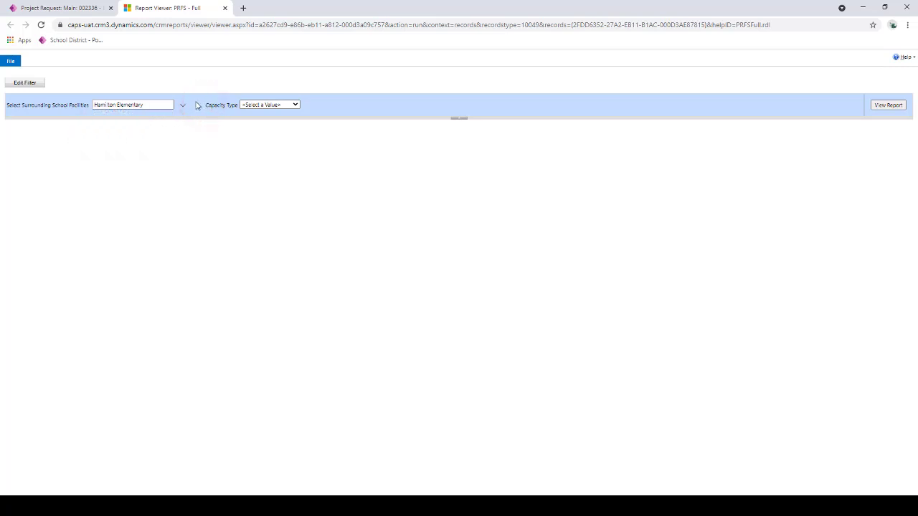
{"action": "left_click", "coordinate": [184, 106]}
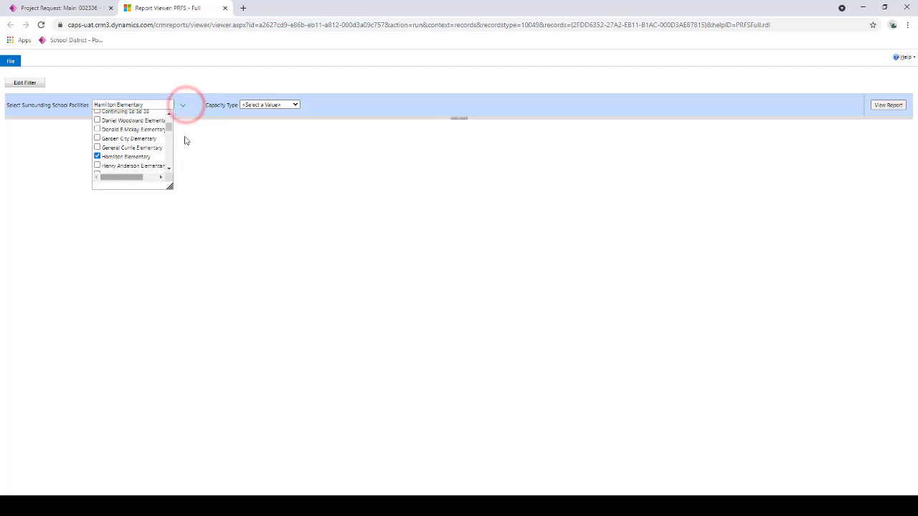
{"action": "left_click", "coordinate": [191, 106]}
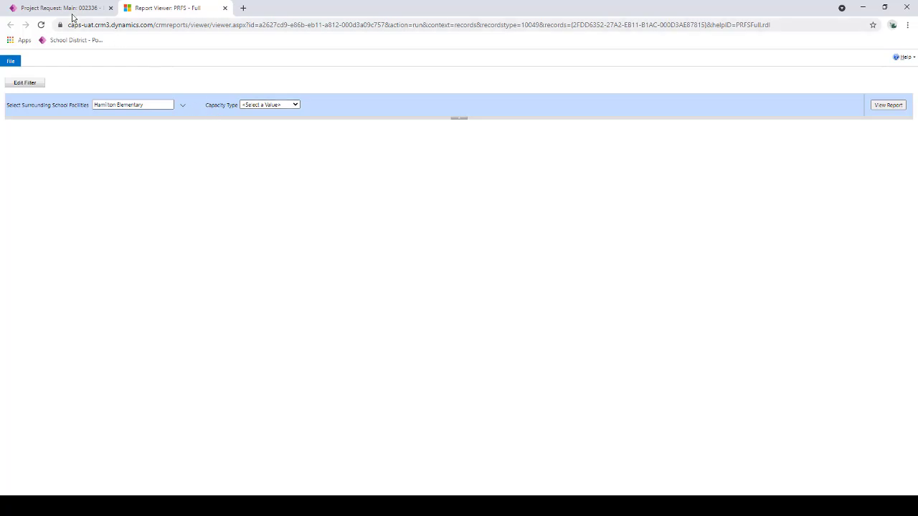
Recheck the request's surrounding schools, set the report's capacity type to Design, and generate the report.
{"action": "left_click", "coordinate": [63, 8]}
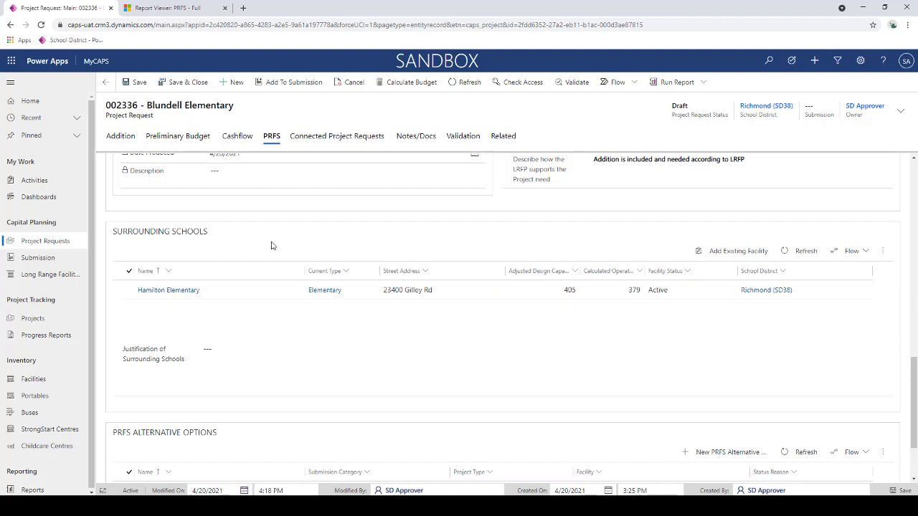
{"action": "left_click", "coordinate": [190, 14]}
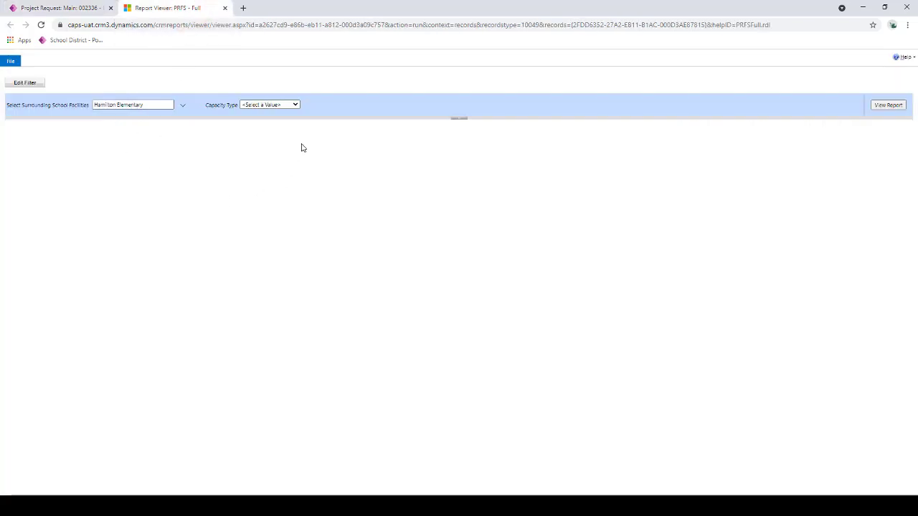
{"action": "left_click", "coordinate": [294, 104]}
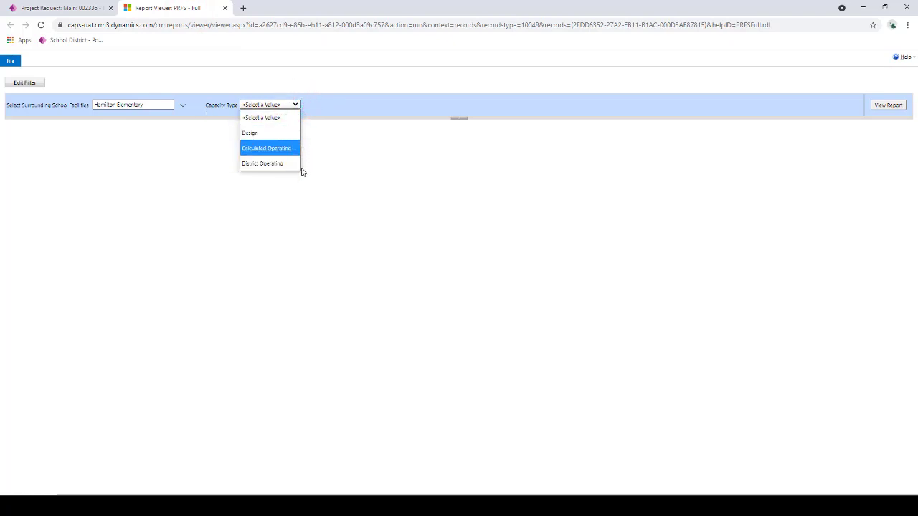
{"action": "left_click", "coordinate": [279, 134]}
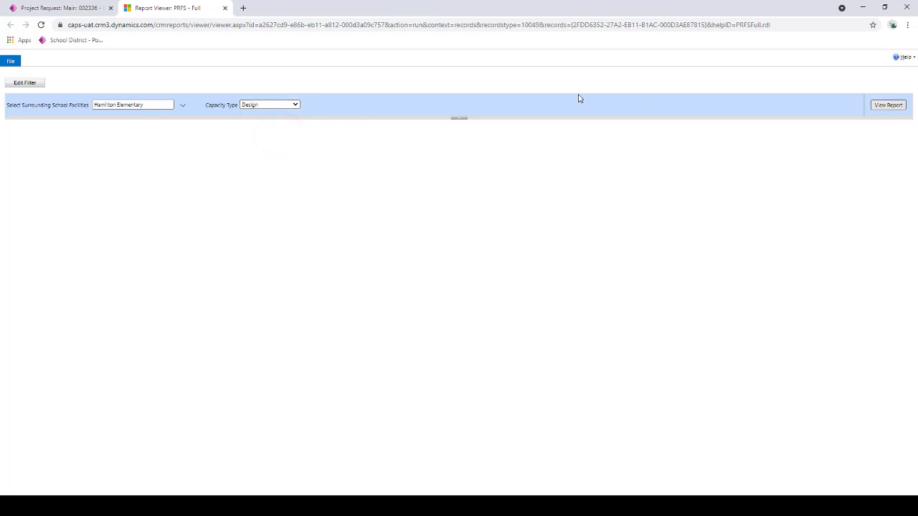
{"action": "left_click", "coordinate": [275, 109]}
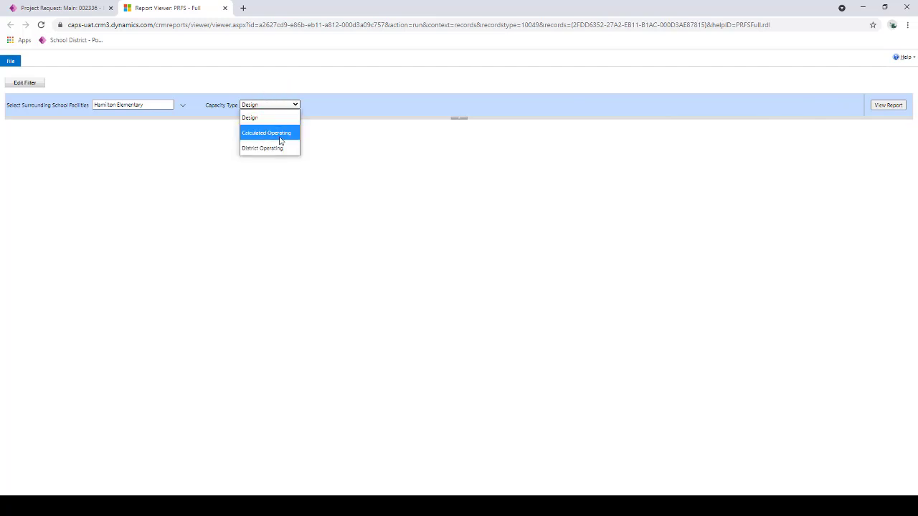
{"action": "left_click", "coordinate": [357, 89]}
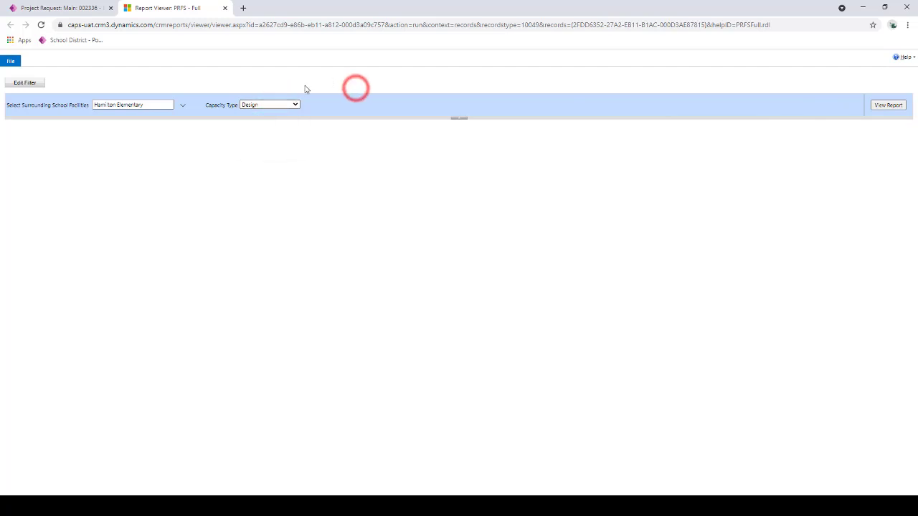
{"action": "left_click", "coordinate": [886, 106]}
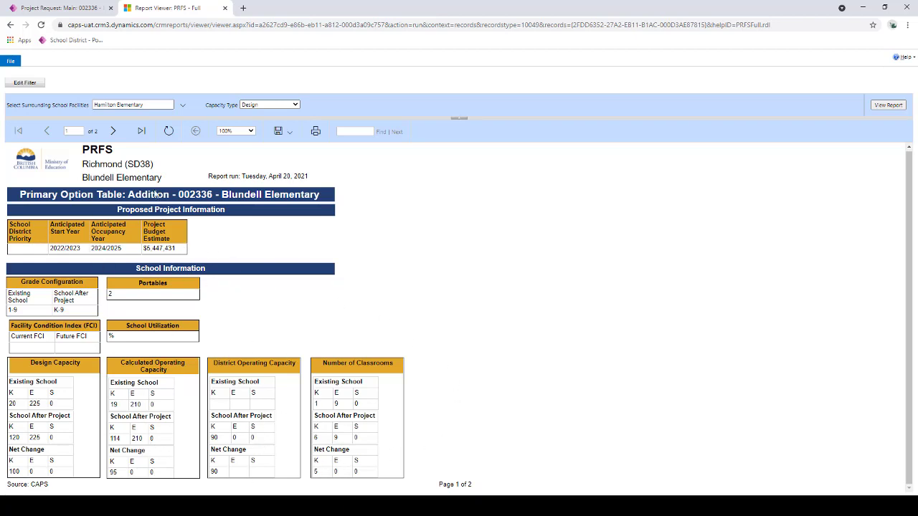
Compare the primary option details on the report's second page with the general PRFS fields of the project request.
{"action": "left_click", "coordinate": [112, 132]}
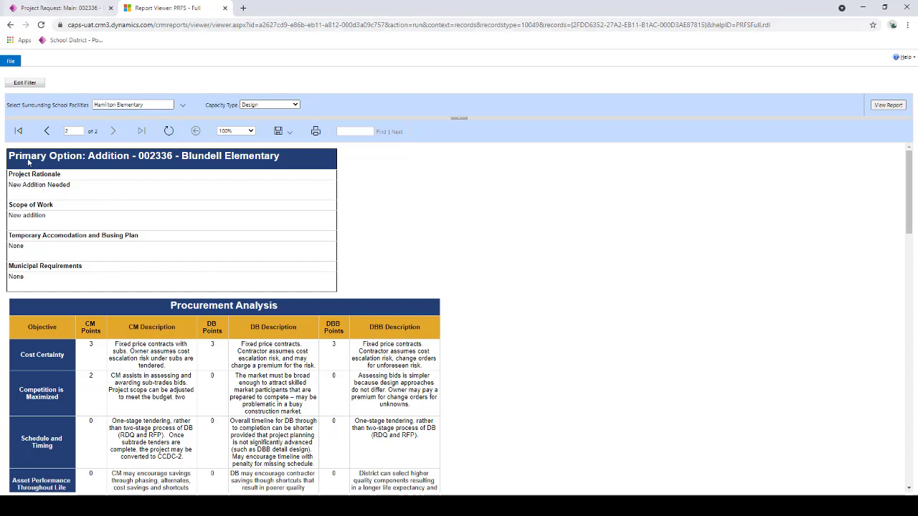
{"action": "left_click", "coordinate": [57, 7]}
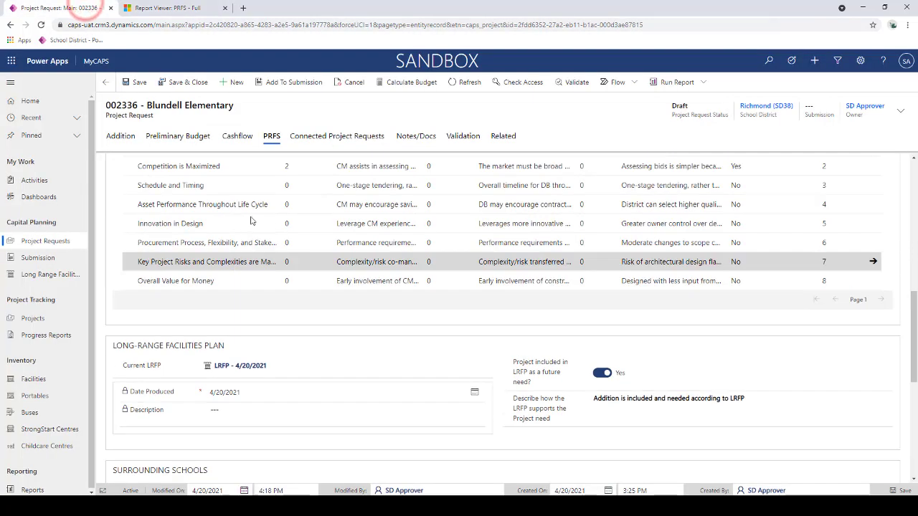
{"action": "scroll", "coordinate": [266, 244], "scroll_direction": "up", "scroll_amount": 10}
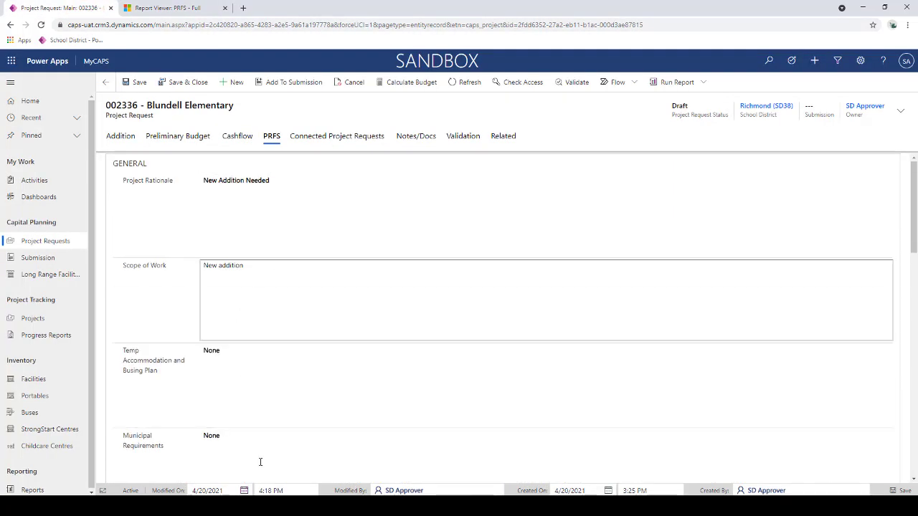
Review the Procurement Analysis table on the second page of the PRFS - Full report, through its total points.
{"action": "left_click", "coordinate": [175, 8]}
{"action": "scroll", "coordinate": [311, 258], "scroll_direction": "down", "scroll_amount": 2}
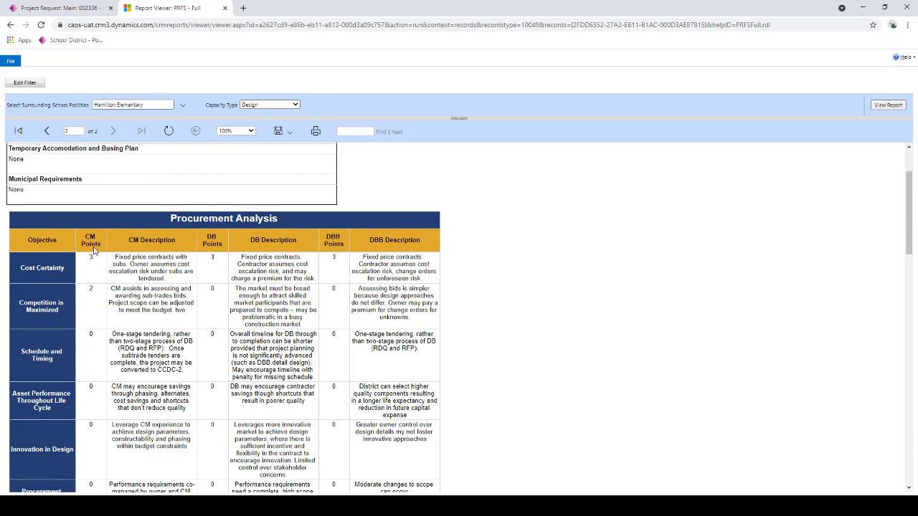
{"action": "scroll", "coordinate": [189, 278], "scroll_direction": "down", "scroll_amount": 1}
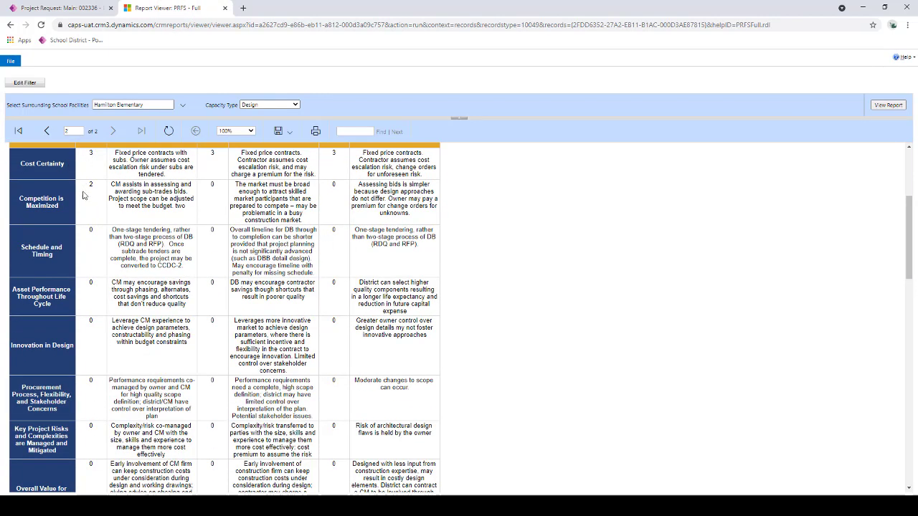
{"action": "scroll", "coordinate": [102, 254], "scroll_direction": "down", "scroll_amount": 1}
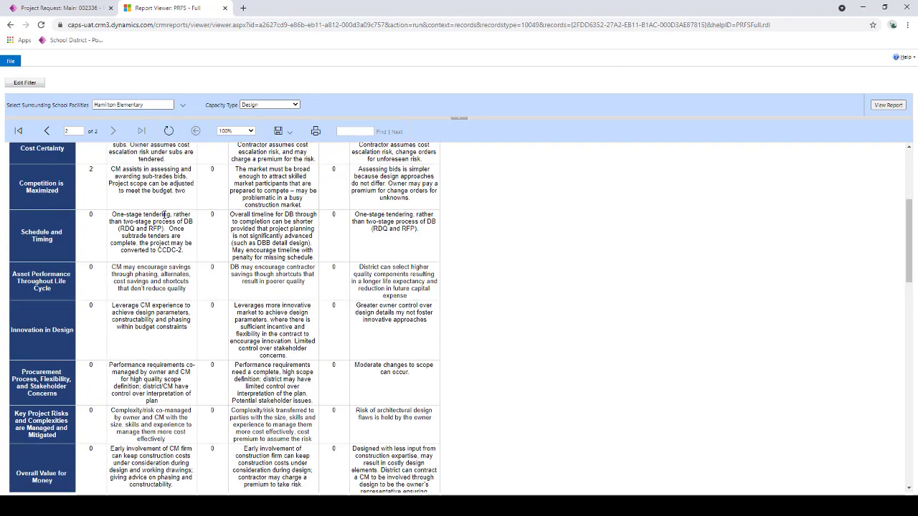
{"action": "scroll", "coordinate": [164, 215], "scroll_direction": "up", "scroll_amount": 1}
{"action": "scroll", "coordinate": [166, 361], "scroll_direction": "down", "scroll_amount": 2}
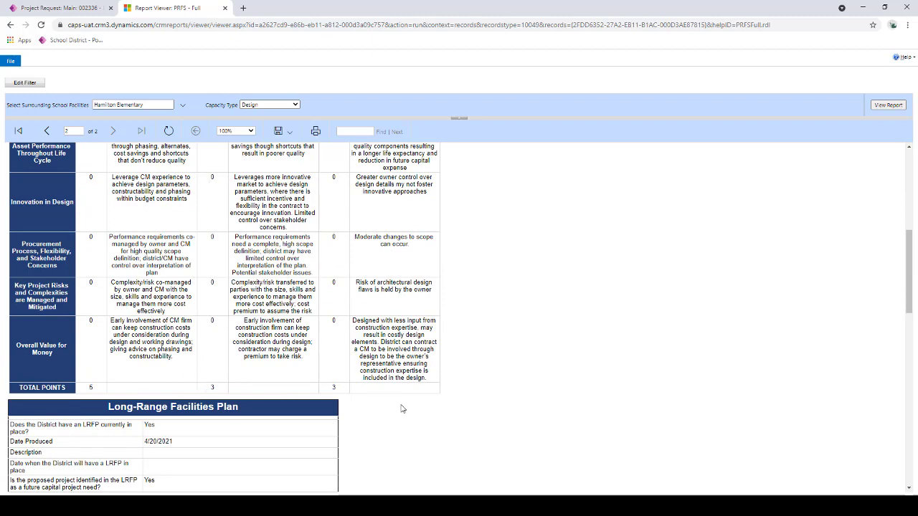
Examine the report's remaining sections, from Long-Range Facilities Plan and Options Analysis to Surrounding Schools Analysis and Capital Project Options.
{"action": "scroll", "coordinate": [422, 416], "scroll_direction": "down", "scroll_amount": 2}
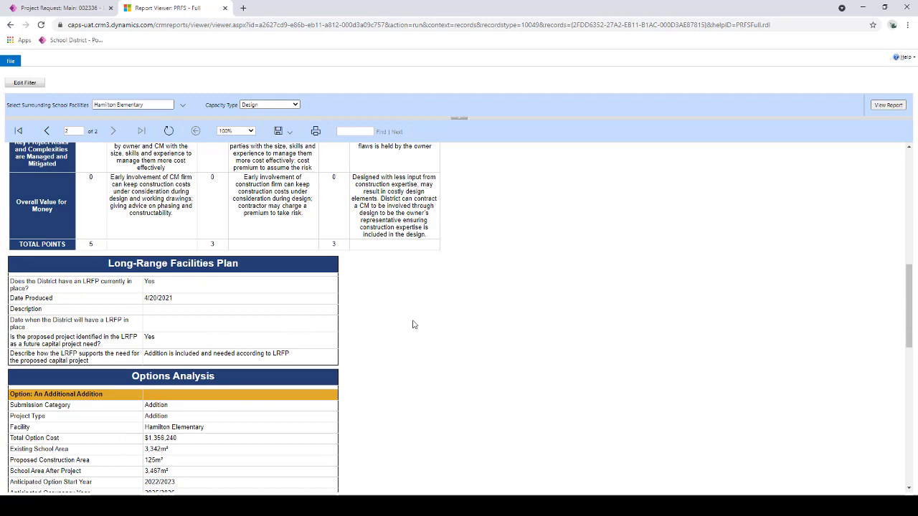
{"action": "scroll", "coordinate": [413, 324], "scroll_direction": "down", "scroll_amount": 1}
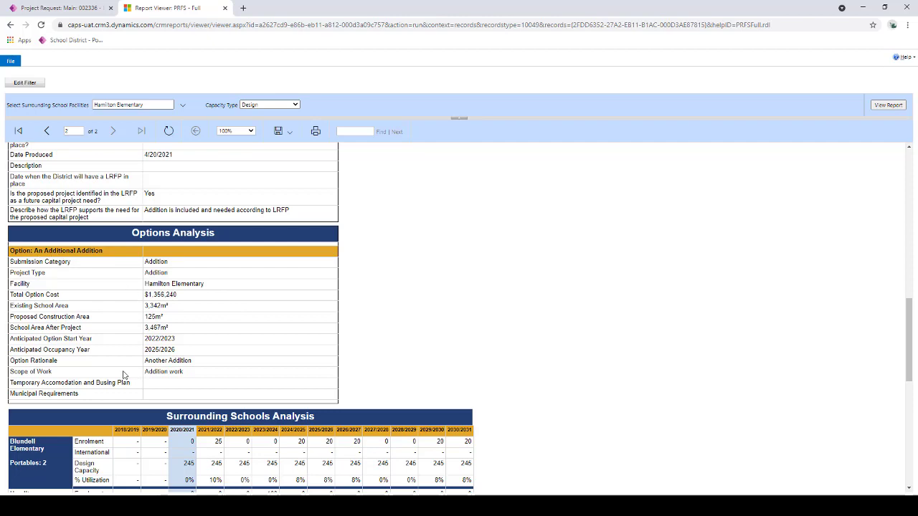
{"action": "scroll", "coordinate": [358, 303], "scroll_direction": "down", "scroll_amount": 2}
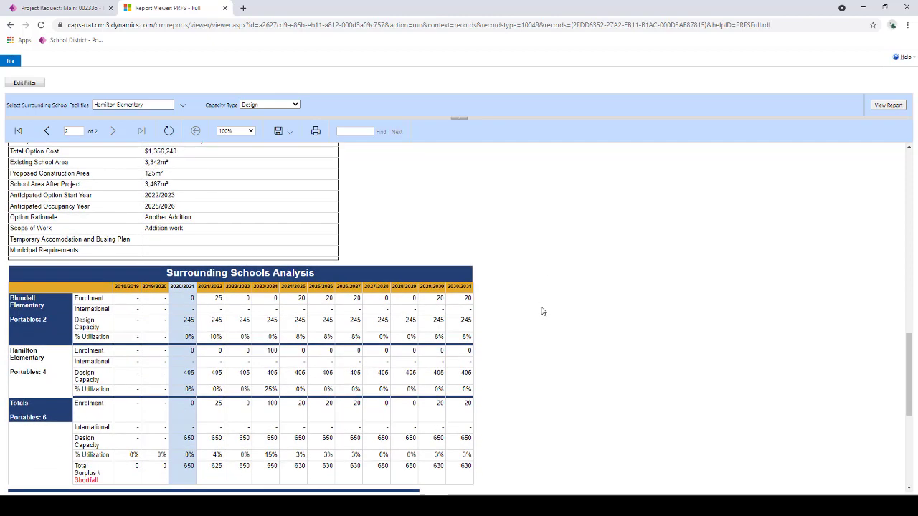
{"action": "scroll", "coordinate": [543, 310], "scroll_direction": "down", "scroll_amount": 1}
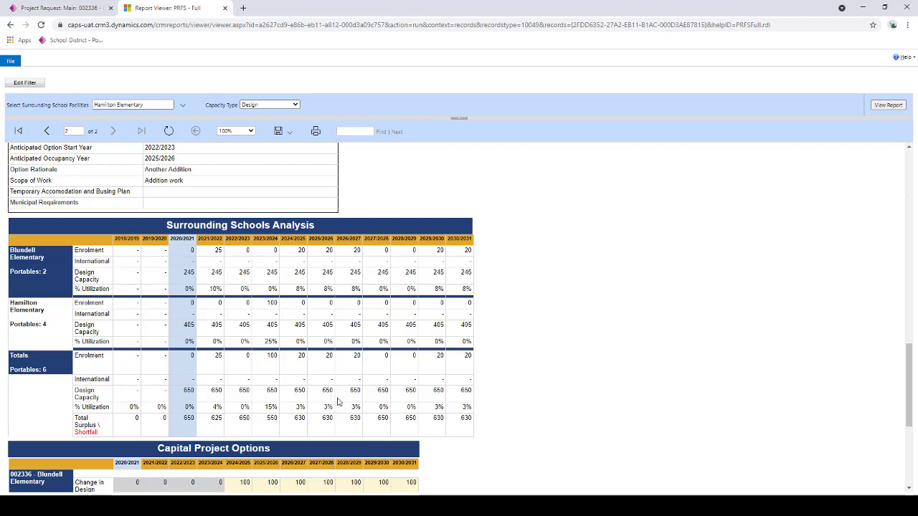
{"action": "scroll", "coordinate": [339, 402], "scroll_direction": "down", "scroll_amount": 4}
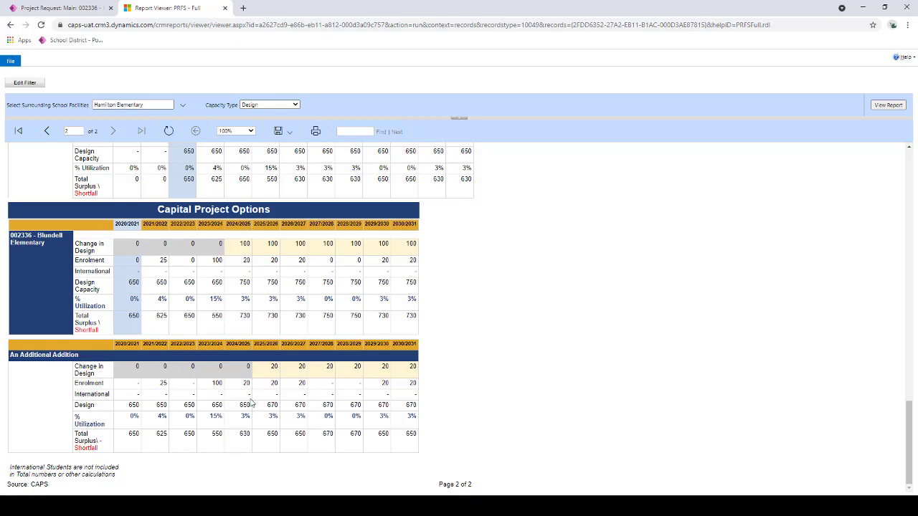
Review the primary option table on the report's first page, and close the report.
{"action": "scroll", "coordinate": [248, 400], "scroll_direction": "up", "scroll_amount": 5}
{"action": "scroll", "coordinate": [265, 419], "scroll_direction": "up", "scroll_amount": 10}
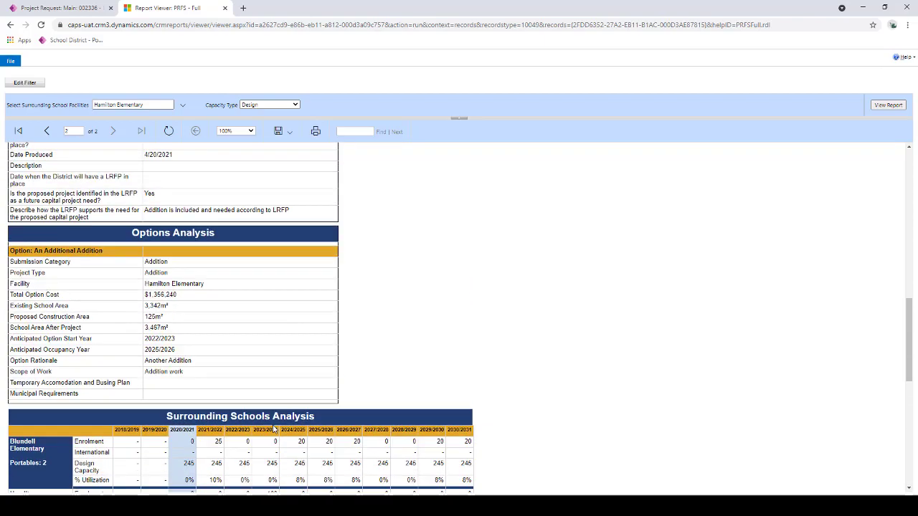
{"action": "scroll", "coordinate": [273, 428], "scroll_direction": "up", "scroll_amount": 4}
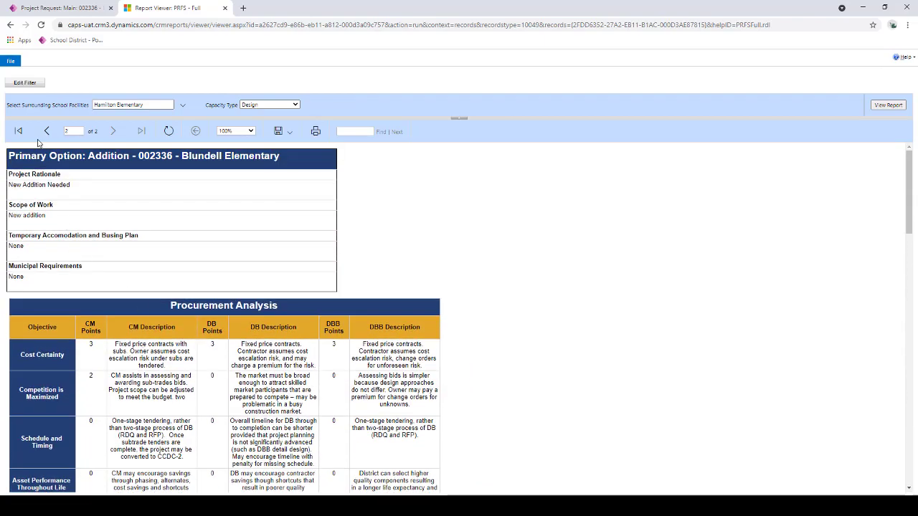
{"action": "left_click", "coordinate": [46, 132]}
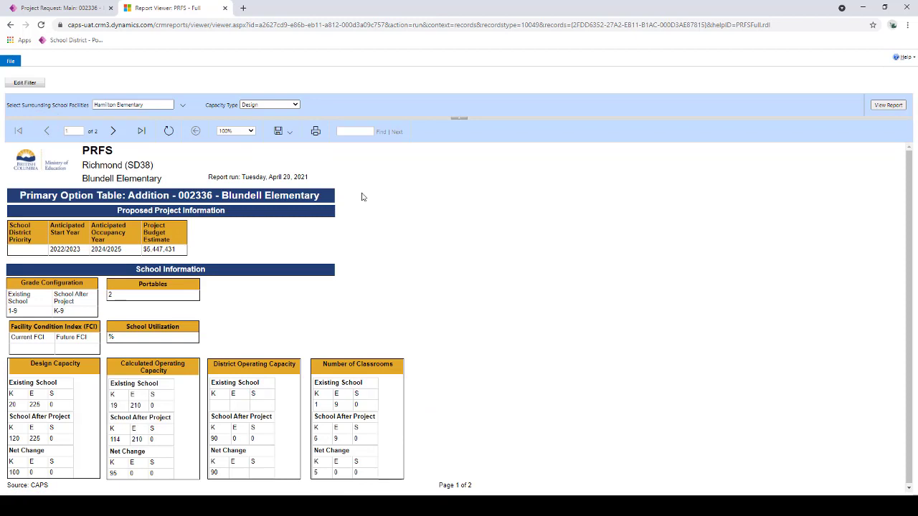
{"action": "key", "text": "ctrl+w"}
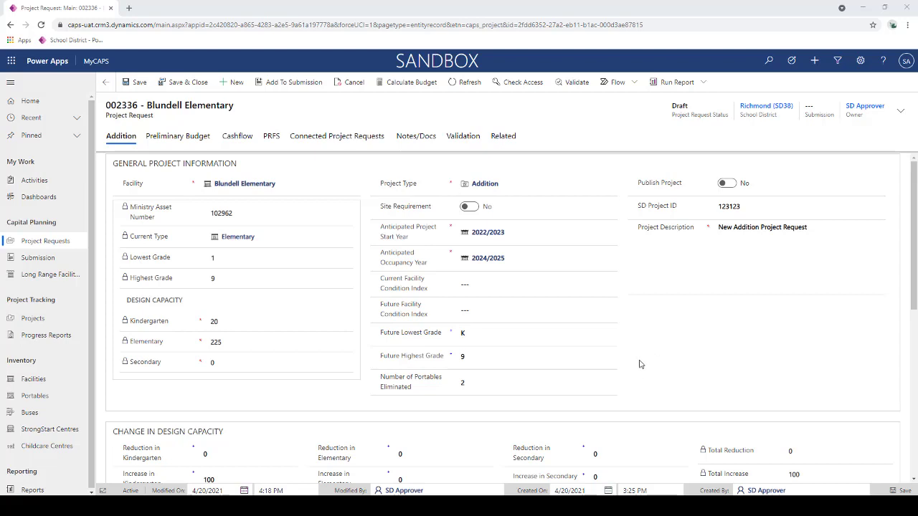
Add a timeline note titled "New Note" with the text "Testing" and the attached file PTW - Sample.xlsm to the project request.
{"action": "left_click", "coordinate": [424, 141]}
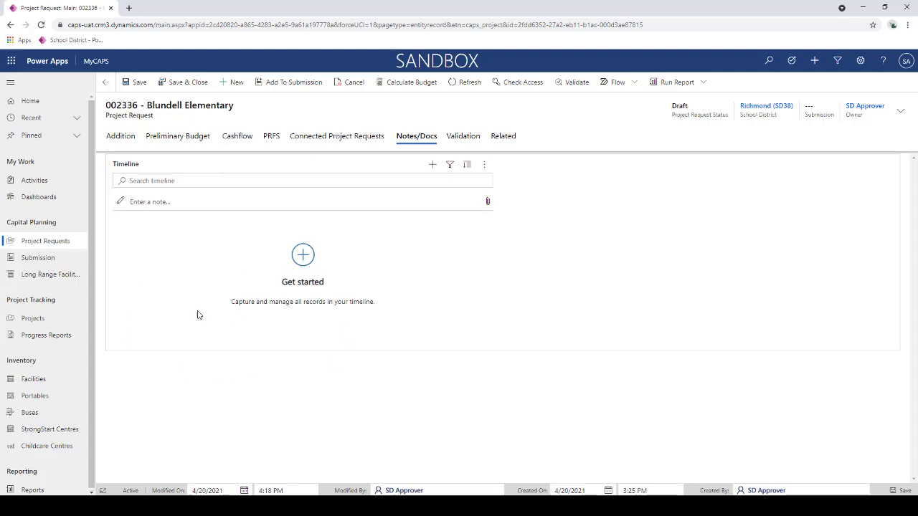
{"action": "left_click", "coordinate": [139, 203]}
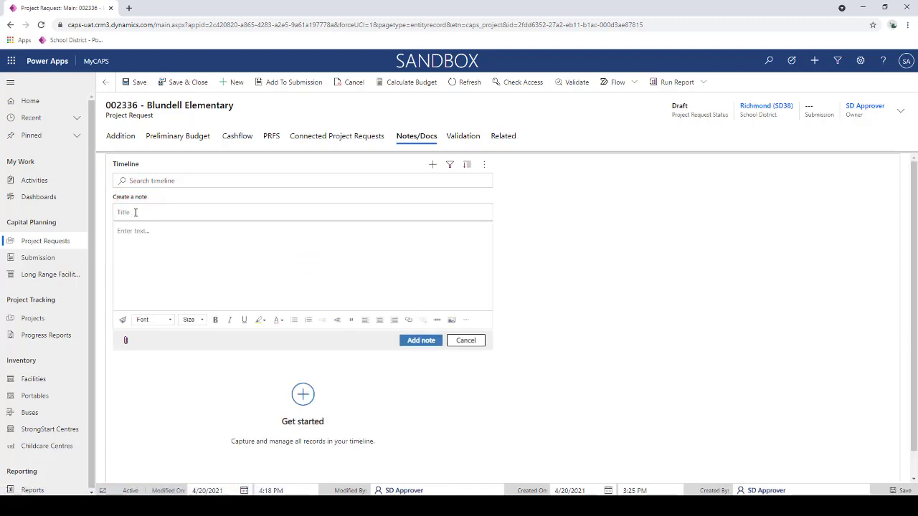
{"action": "left_click", "coordinate": [135, 212]}
{"action": "type", "text": "New Note"}
{"action": "left_click", "coordinate": [158, 238]}
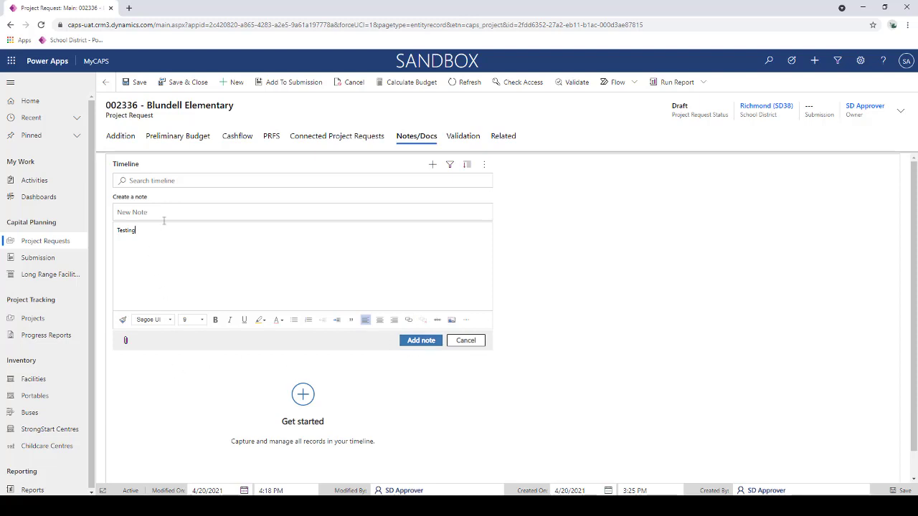
{"action": "left_click", "coordinate": [126, 342]}
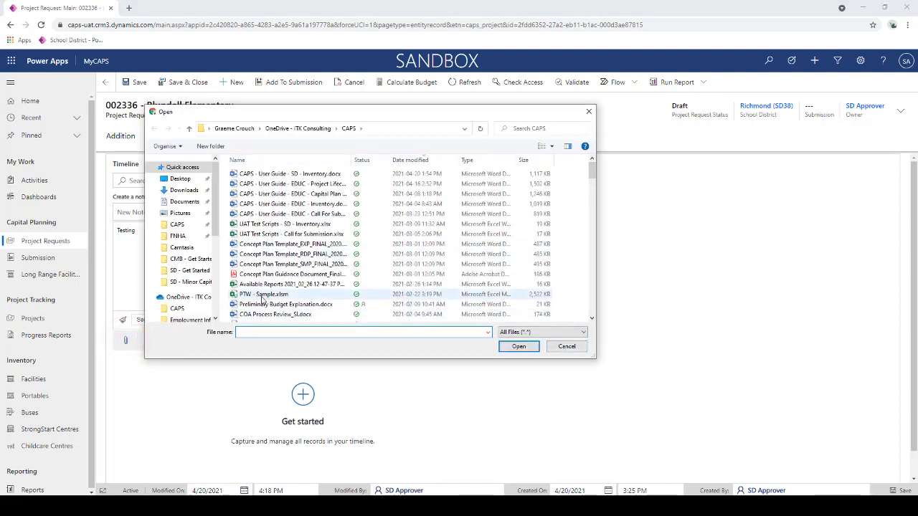
{"action": "left_click", "coordinate": [262, 296]}
{"action": "left_click", "coordinate": [518, 346]}
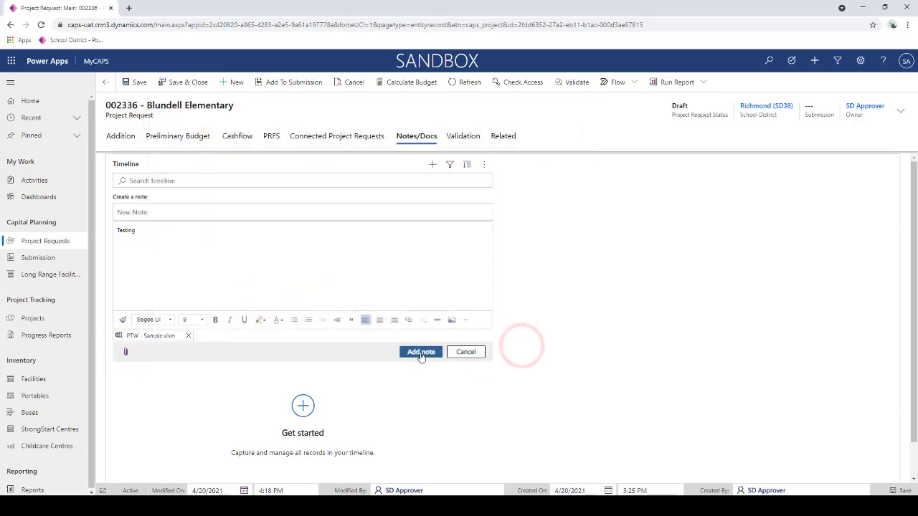
{"action": "left_click", "coordinate": [426, 354]}
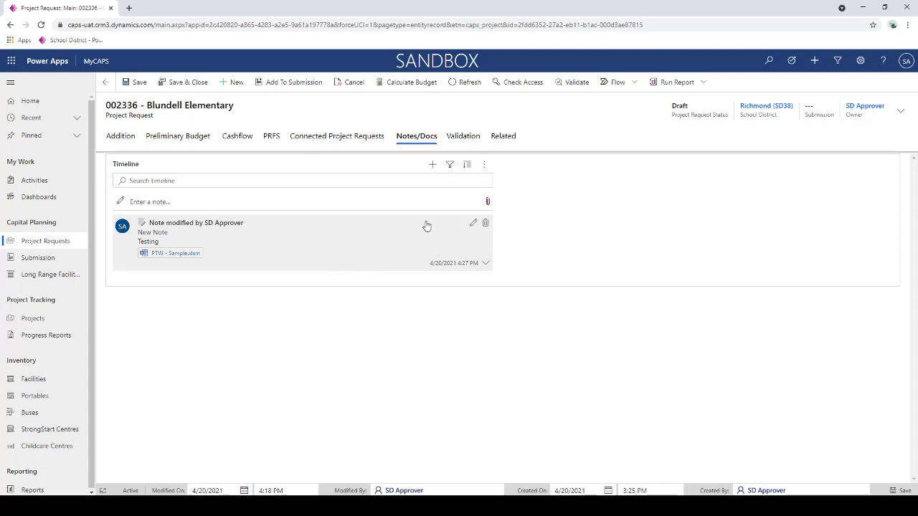
Start a timeline task for the project request with type General and subject "Follow Up with PO".
{"action": "left_click", "coordinate": [433, 167]}
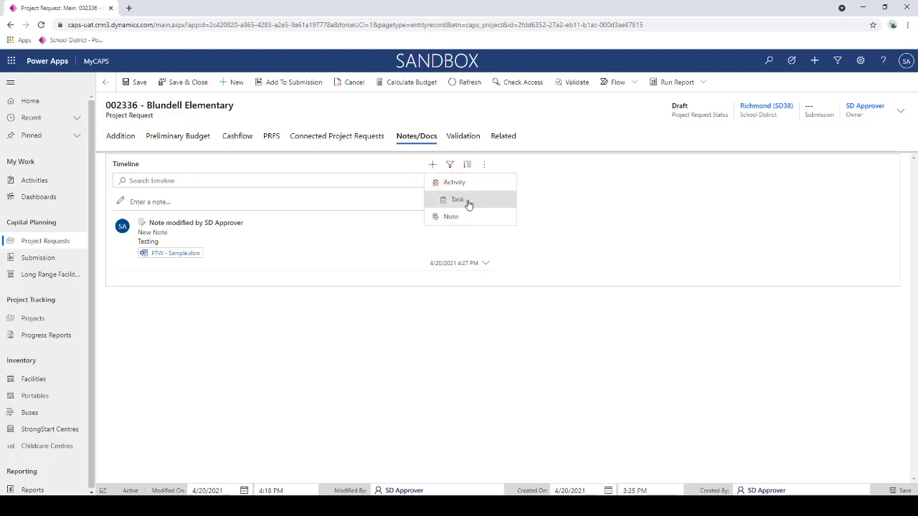
{"action": "left_click", "coordinate": [466, 201]}
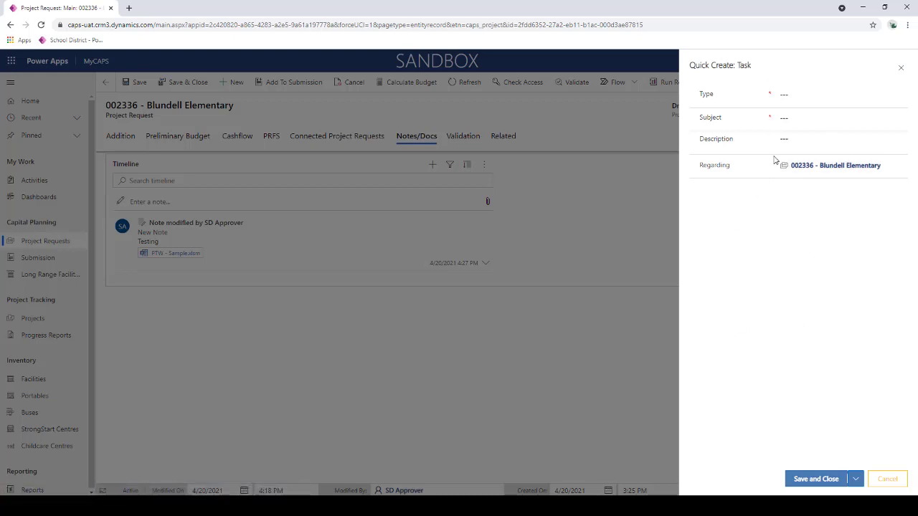
{"action": "left_click", "coordinate": [789, 94]}
{"action": "left_click", "coordinate": [793, 92]}
{"action": "left_click", "coordinate": [804, 126]}
{"action": "left_click", "coordinate": [804, 119]}
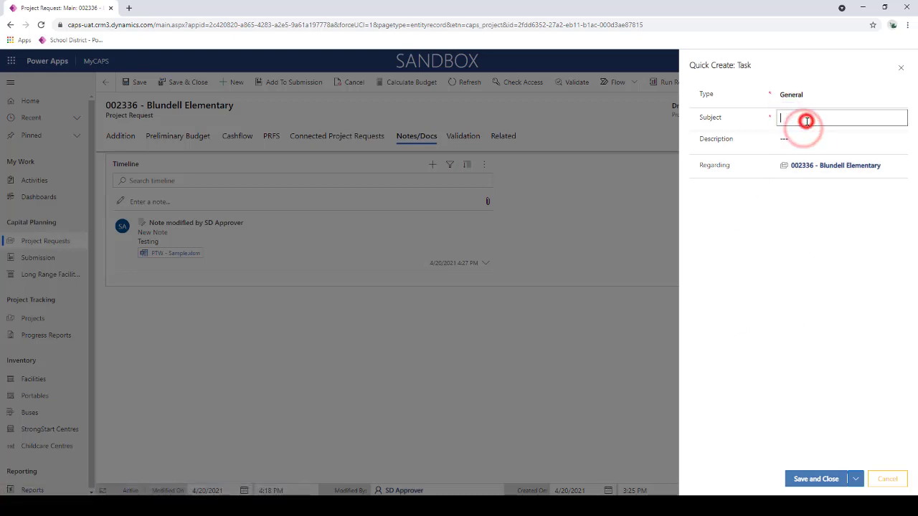
{"action": "type", "text": "Follow"}
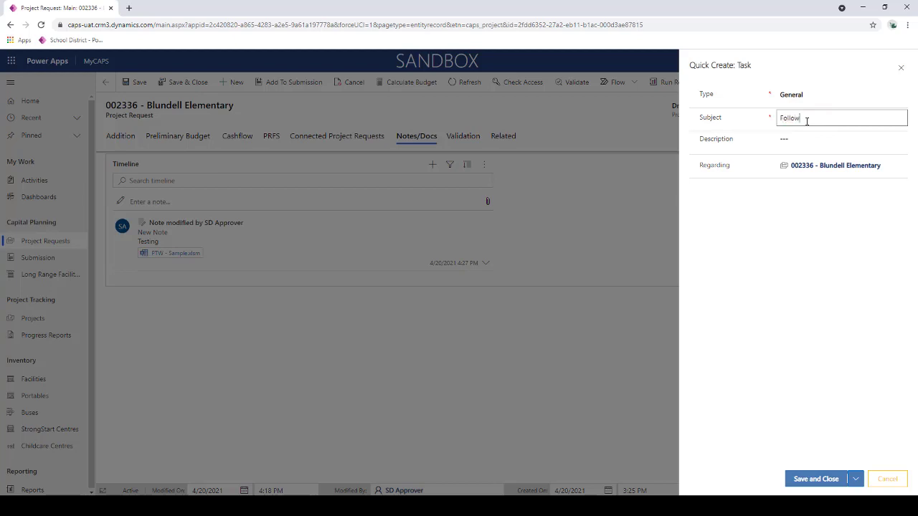
{"action": "type", "text": " Up with PO"}
Describe the task as "Brief Task" and save it.
{"action": "left_click", "coordinate": [833, 148]}
{"action": "type", "text": "B"}
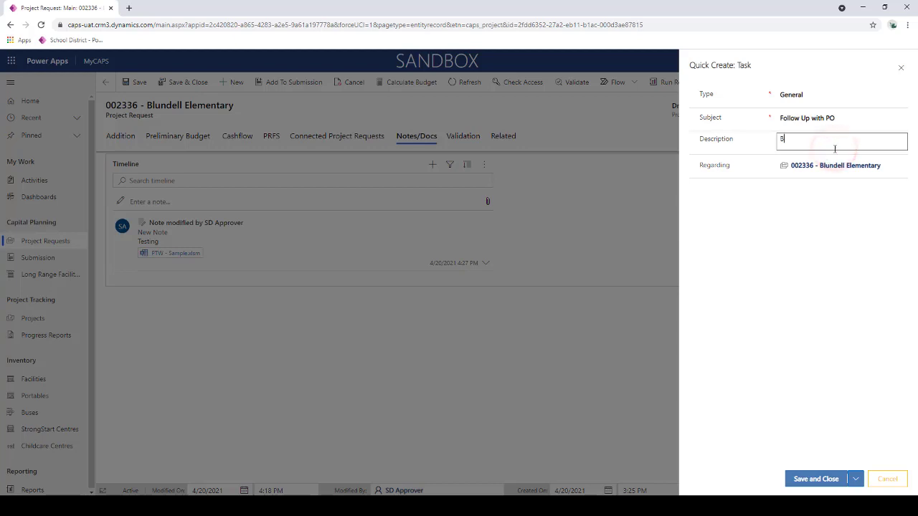
{"action": "type", "text": "rief"}
{"action": "type", "text": "Task"}
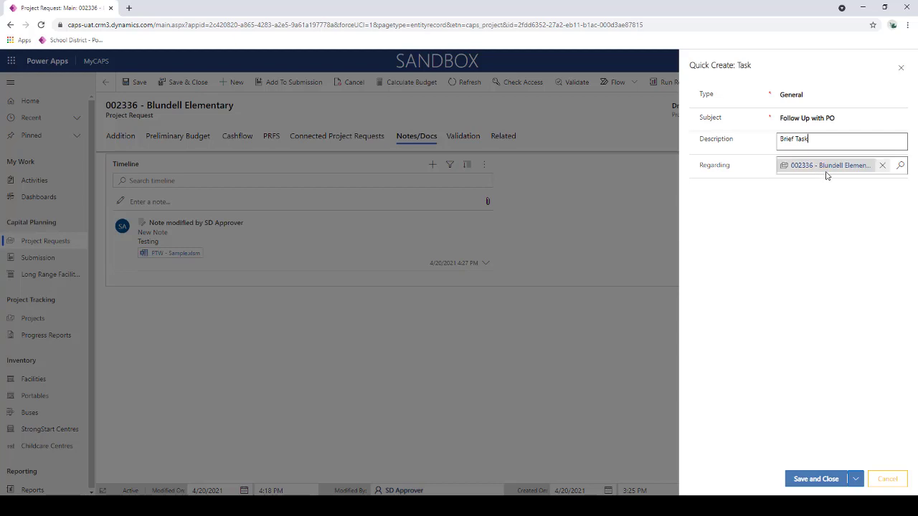
{"action": "left_click", "coordinate": [817, 479]}
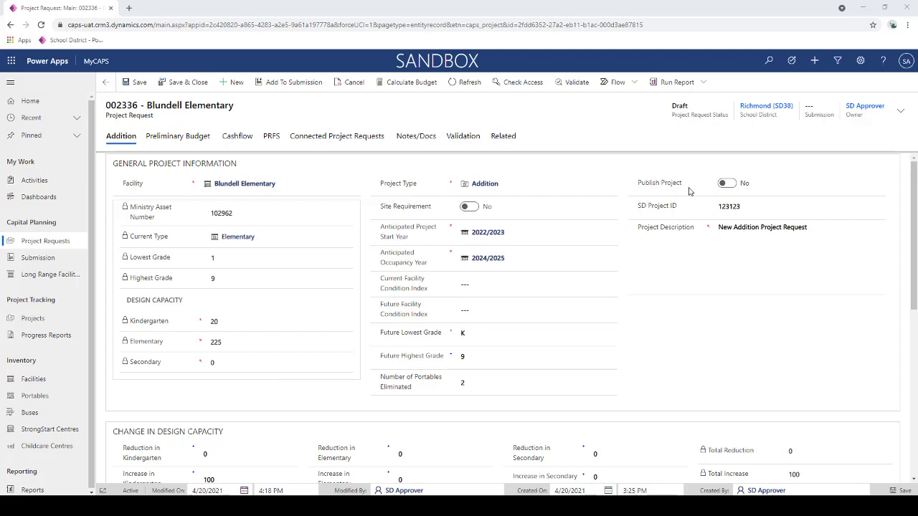
Set Publish Project to Yes on the Blundell Elementary project request and save the record.
{"action": "left_click", "coordinate": [728, 185]}
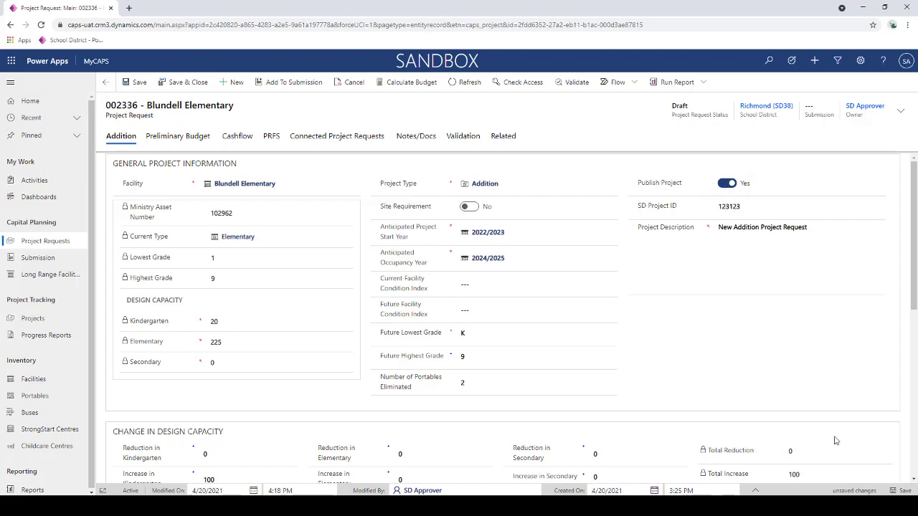
{"action": "left_click", "coordinate": [896, 491]}
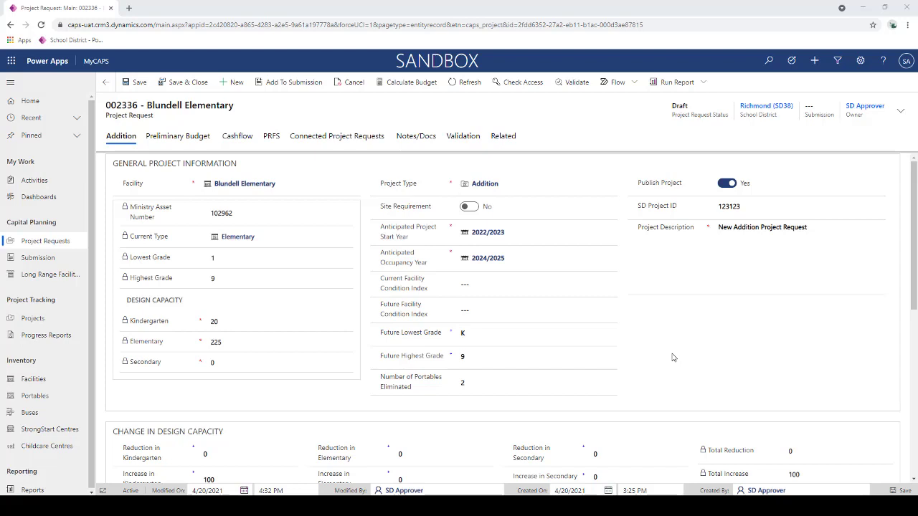
{"action": "left_click", "coordinate": [610, 230]}
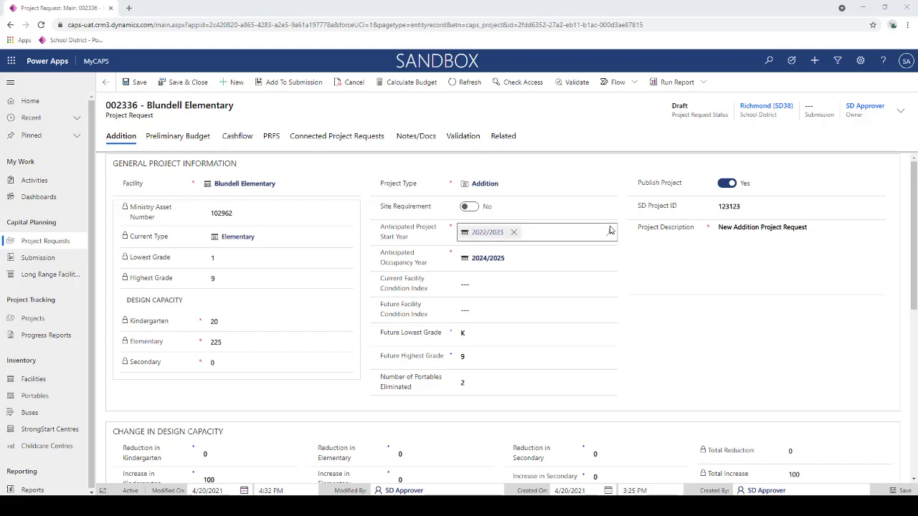
{"action": "left_click", "coordinate": [652, 277]}
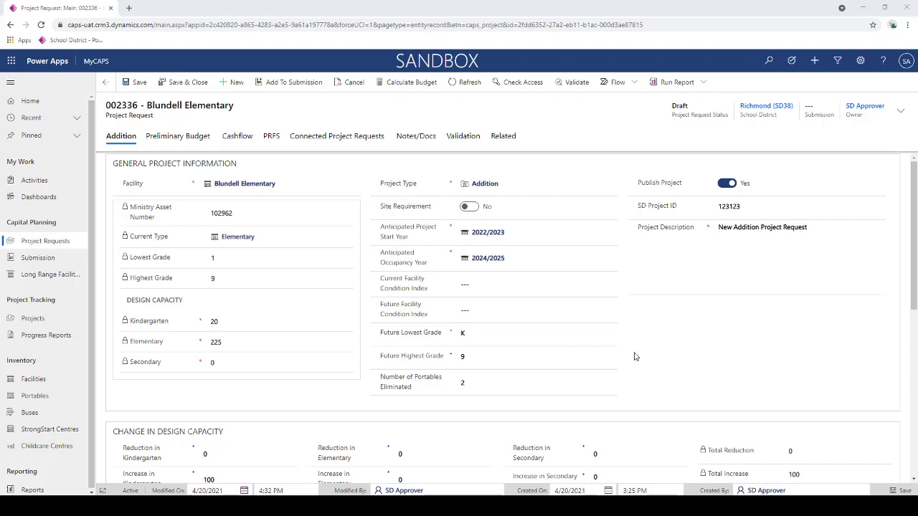
{"action": "left_click", "coordinate": [612, 243]}
Add the project request to the Major 2022/2023 | 2021-07-17 submission.
{"action": "left_click", "coordinate": [294, 85]}
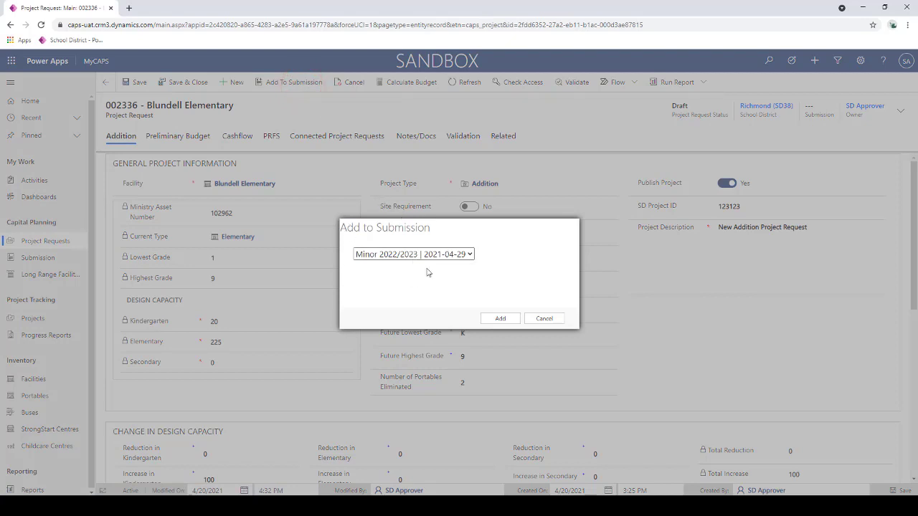
{"action": "left_click", "coordinate": [470, 255]}
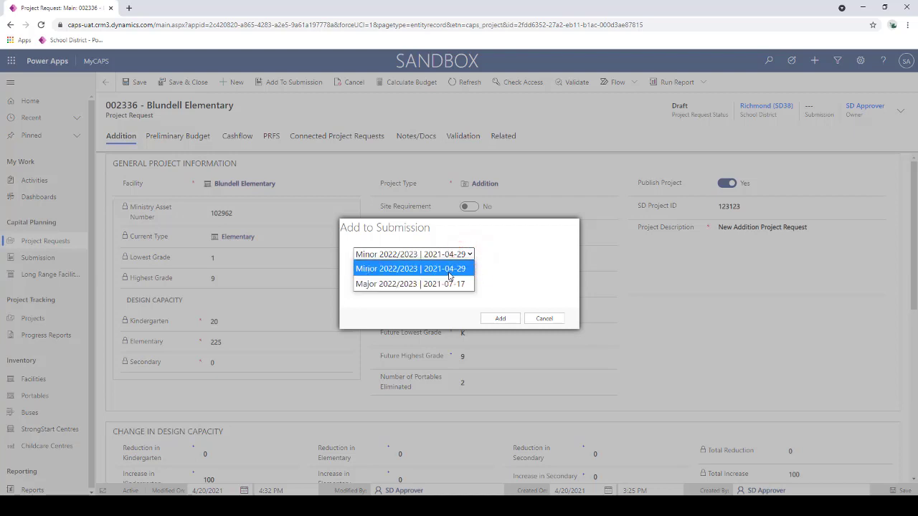
{"action": "left_click", "coordinate": [385, 287]}
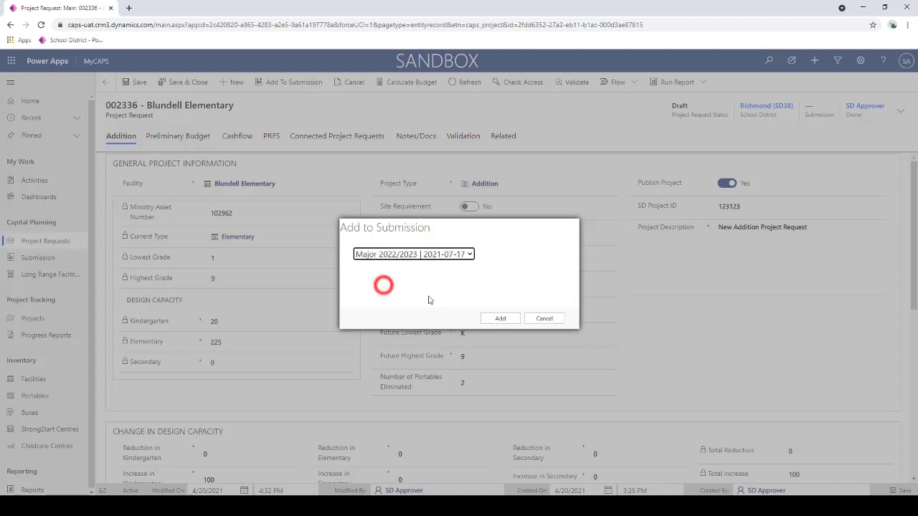
{"action": "left_click", "coordinate": [513, 322]}
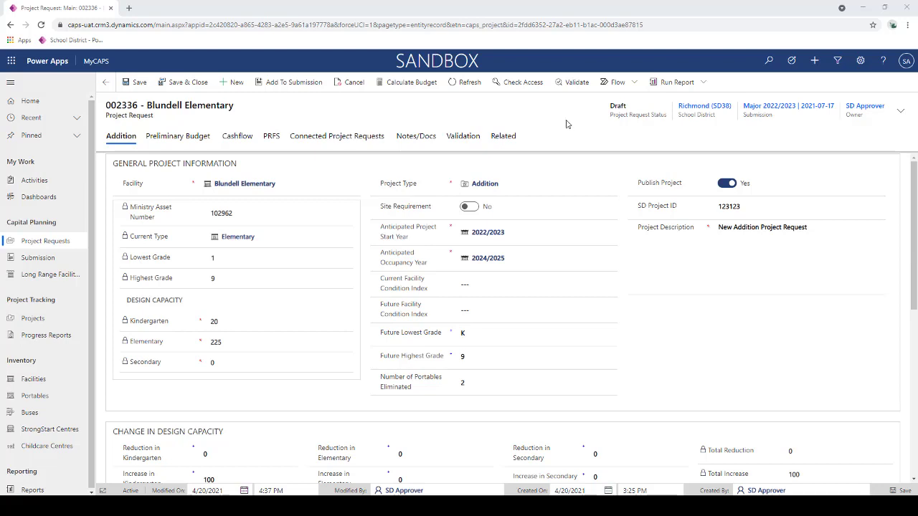
Open the project requests list and switch it to the All Major view.
{"action": "left_click", "coordinate": [57, 243]}
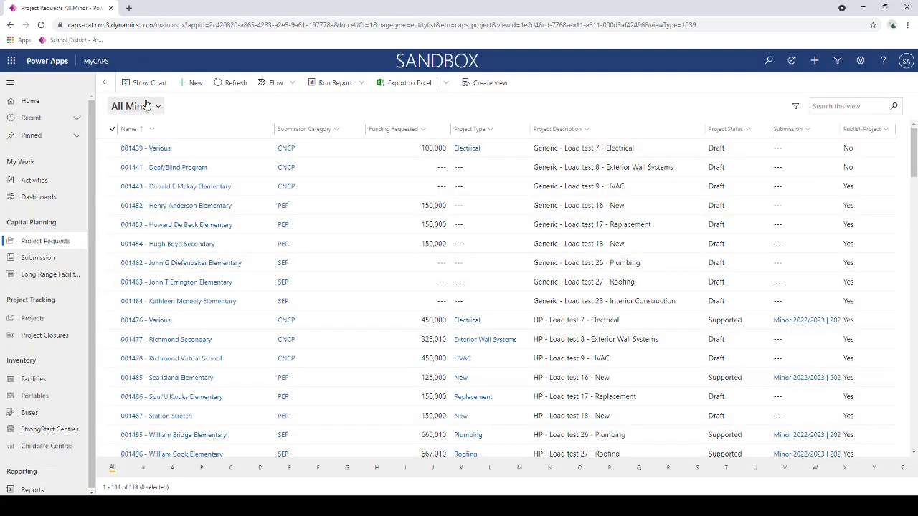
{"action": "left_click", "coordinate": [142, 102]}
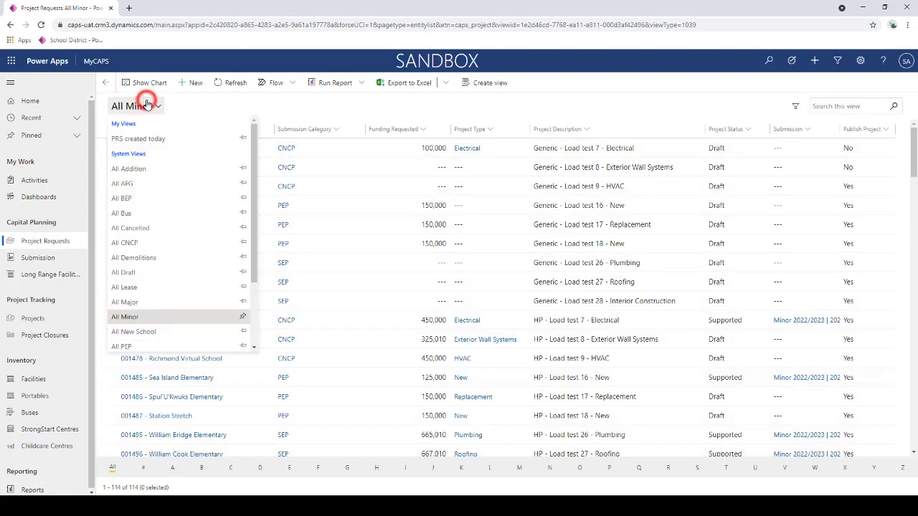
{"action": "left_click", "coordinate": [141, 302]}
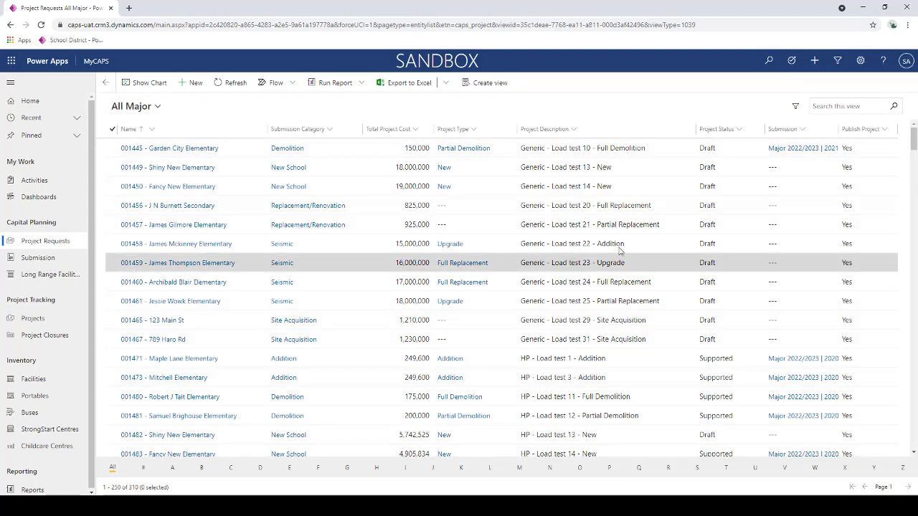
Add project requests 002303, 002304 and 002307 together to the Major 2021/2022 | 2021-04-23 submission.
{"action": "left_click_drag", "start_coordinate": [915, 142], "coordinate": [910, 389]}
{"action": "left_click", "coordinate": [909, 487]}
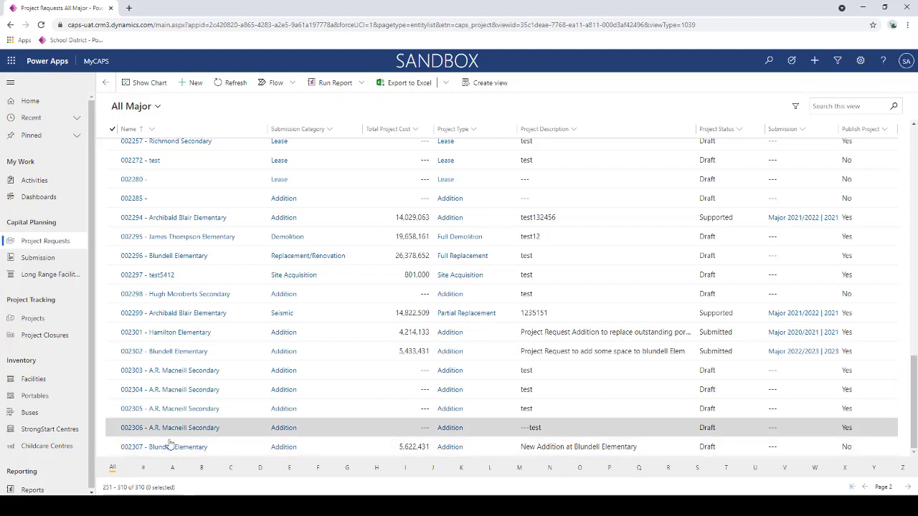
{"action": "left_click", "coordinate": [112, 446]}
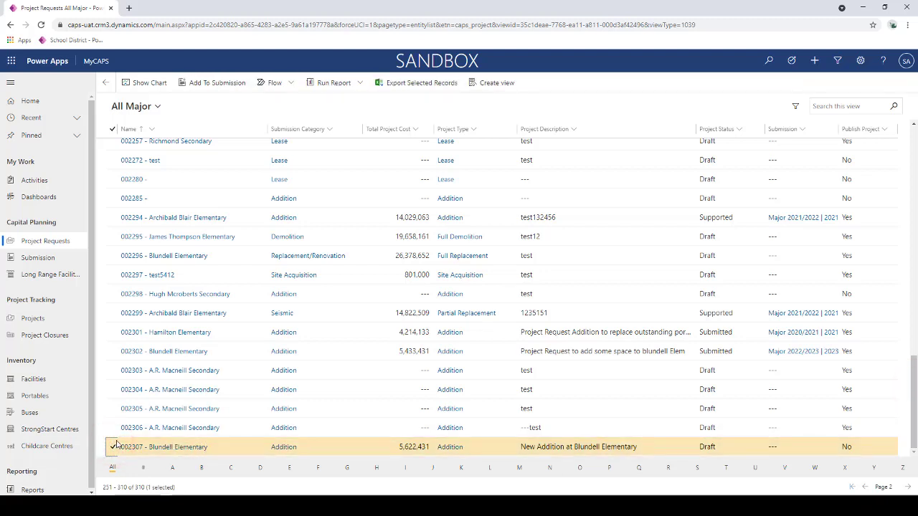
{"action": "left_click", "coordinate": [111, 391]}
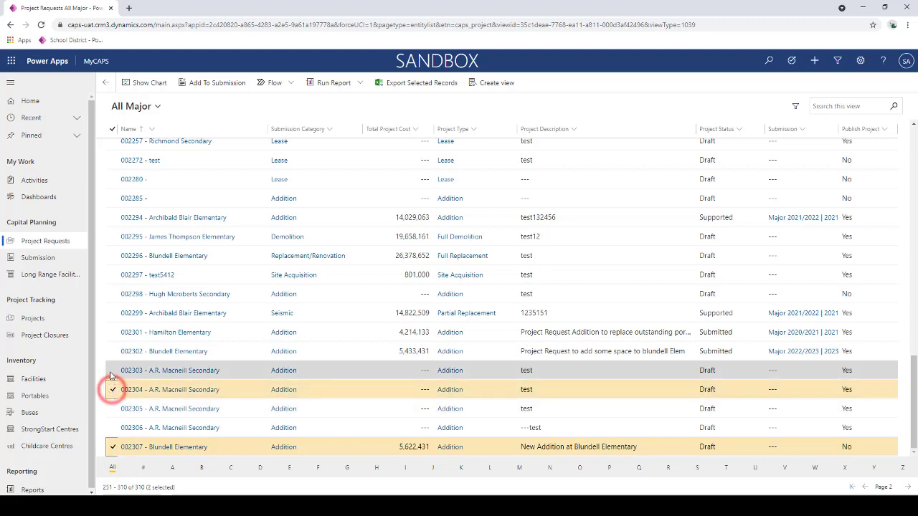
{"action": "left_click", "coordinate": [112, 370]}
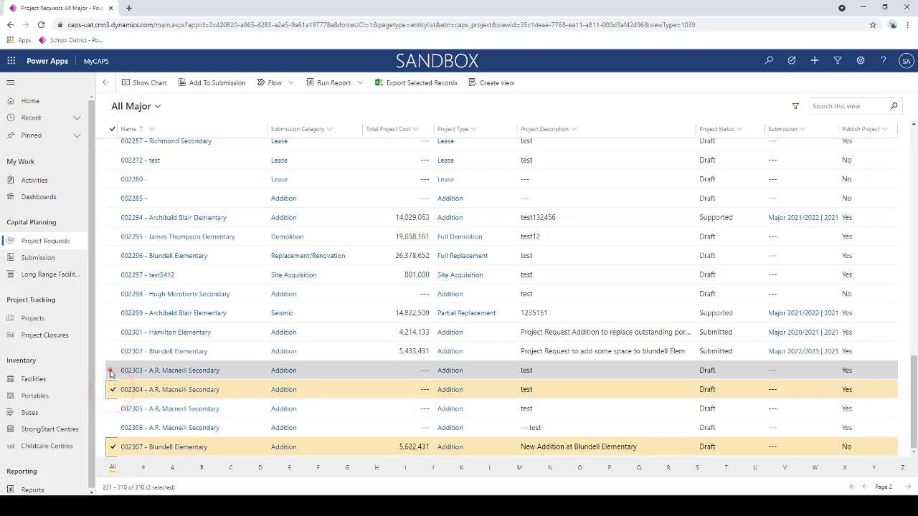
{"action": "left_click", "coordinate": [214, 83]}
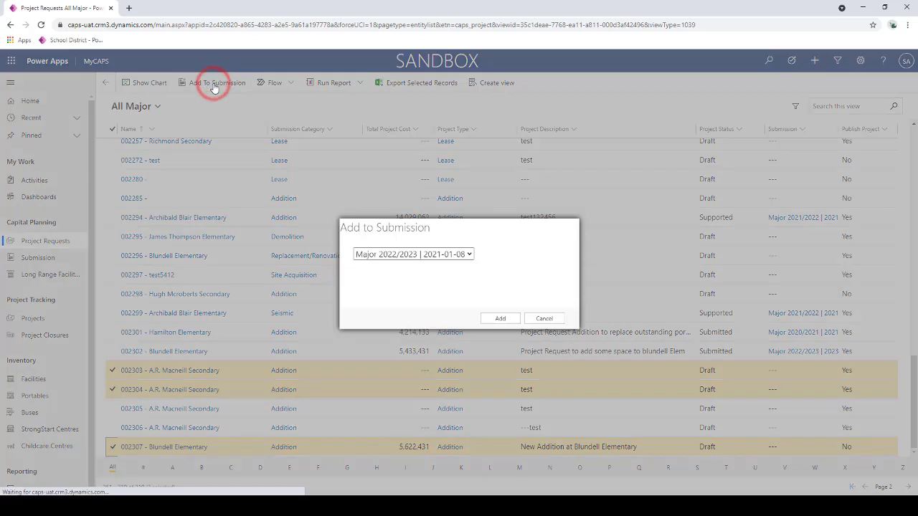
{"action": "left_click", "coordinate": [469, 255]}
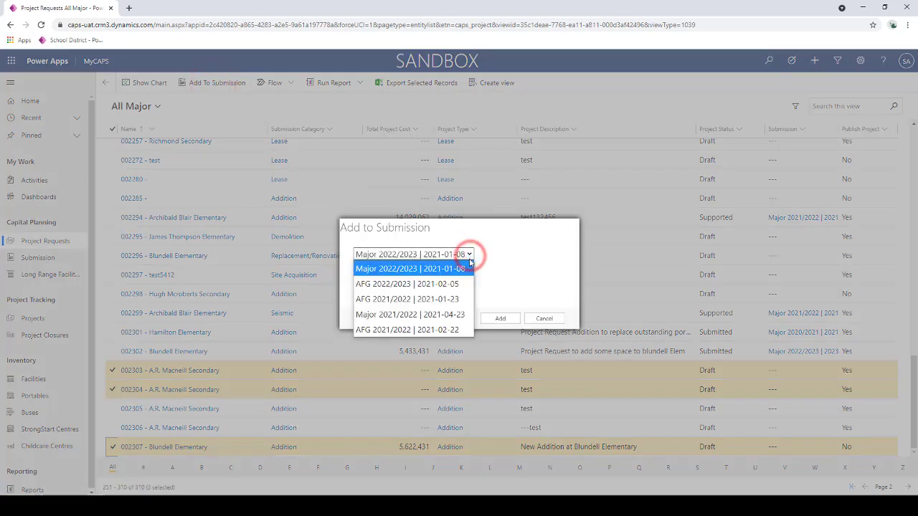
{"action": "left_click", "coordinate": [452, 316]}
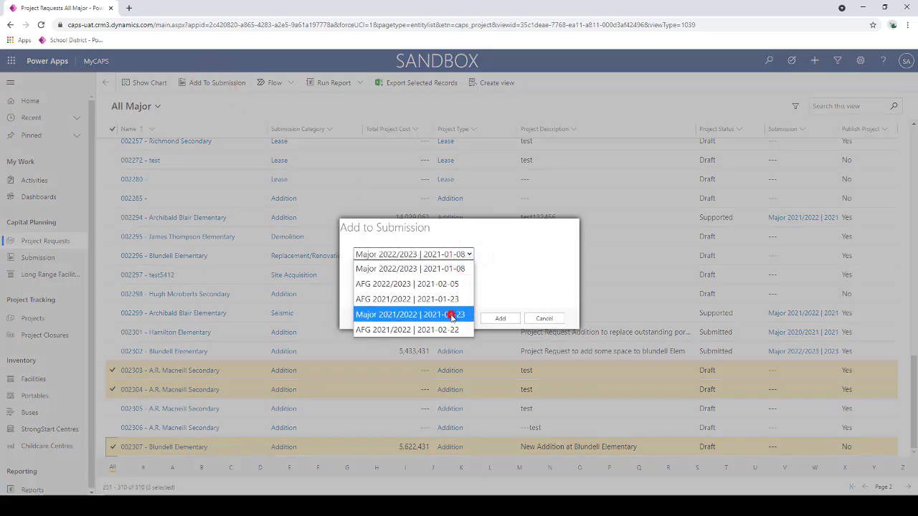
{"action": "left_click", "coordinate": [498, 318]}
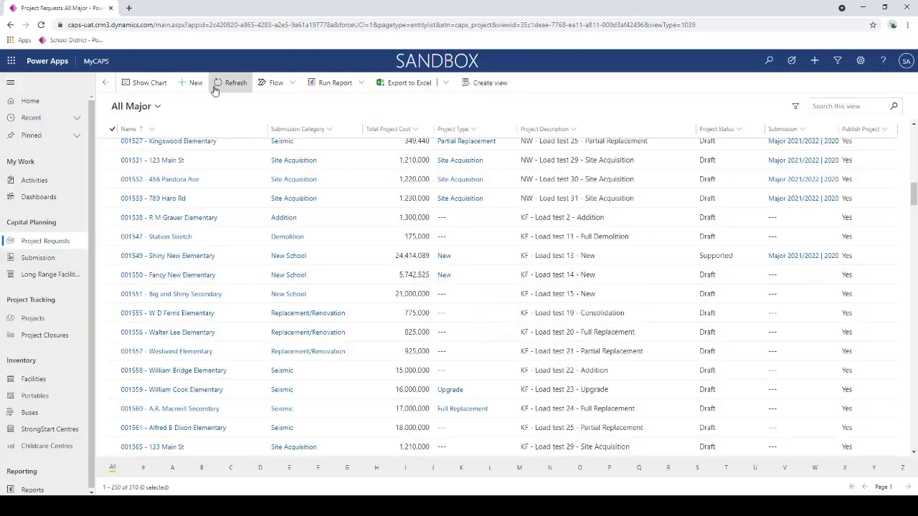
Check the Submission values of the added requests on the second page and start Add To Submission for request 002304.
{"action": "left_click", "coordinate": [907, 486]}
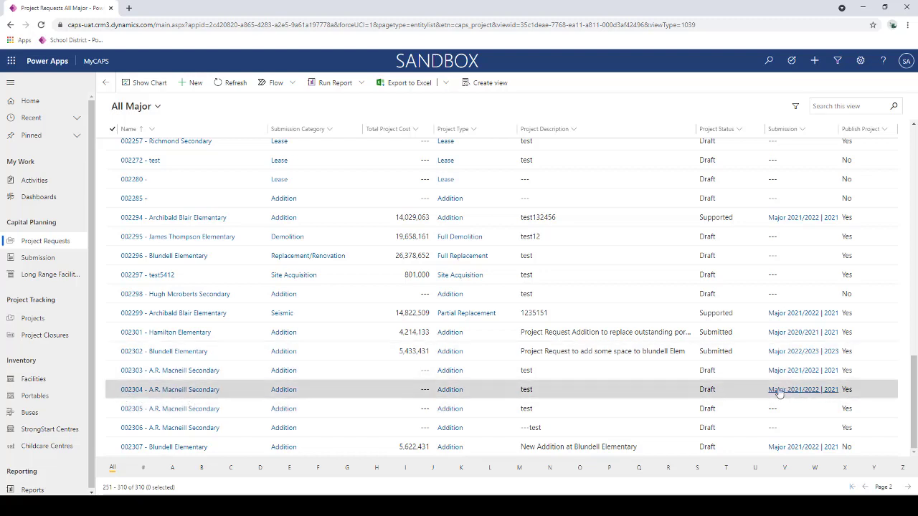
{"action": "left_click", "coordinate": [112, 390]}
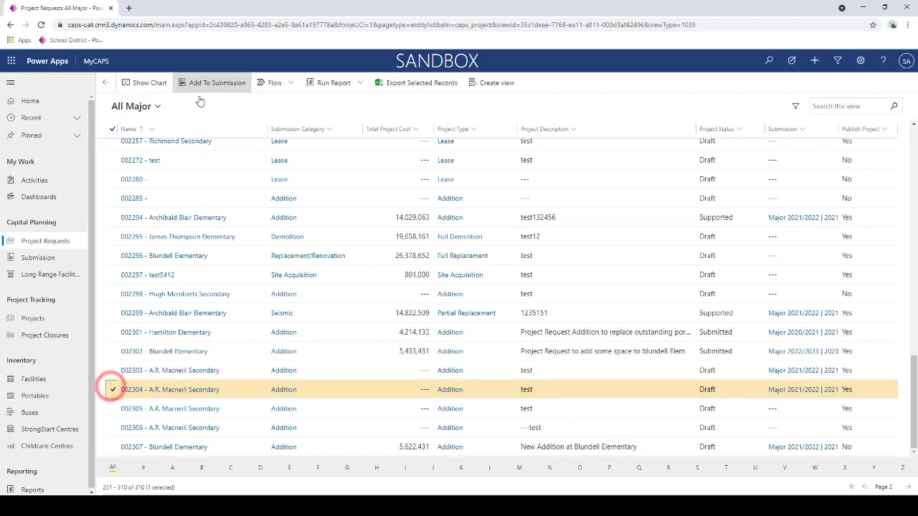
{"action": "left_click", "coordinate": [212, 85]}
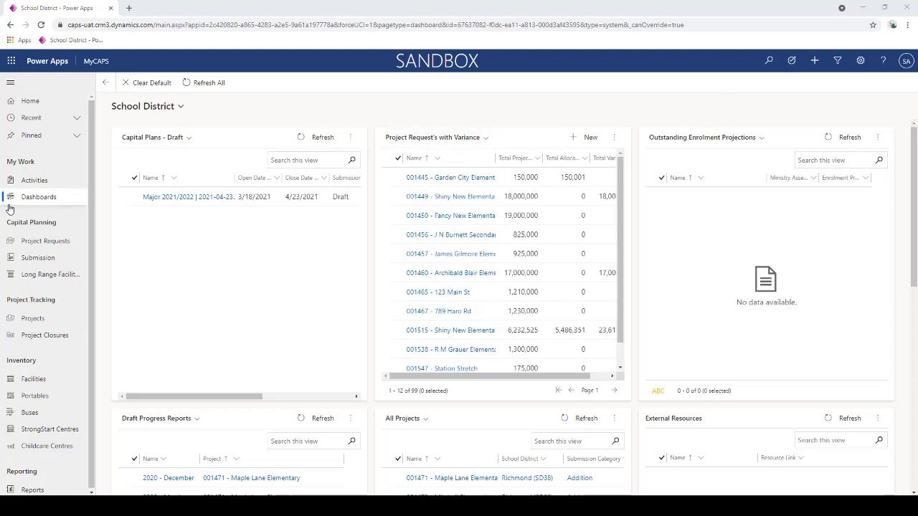
Look over the available submission views and open the draft capital plan Major 2021/2022 | 2021-04-23.
{"action": "left_click", "coordinate": [34, 264]}
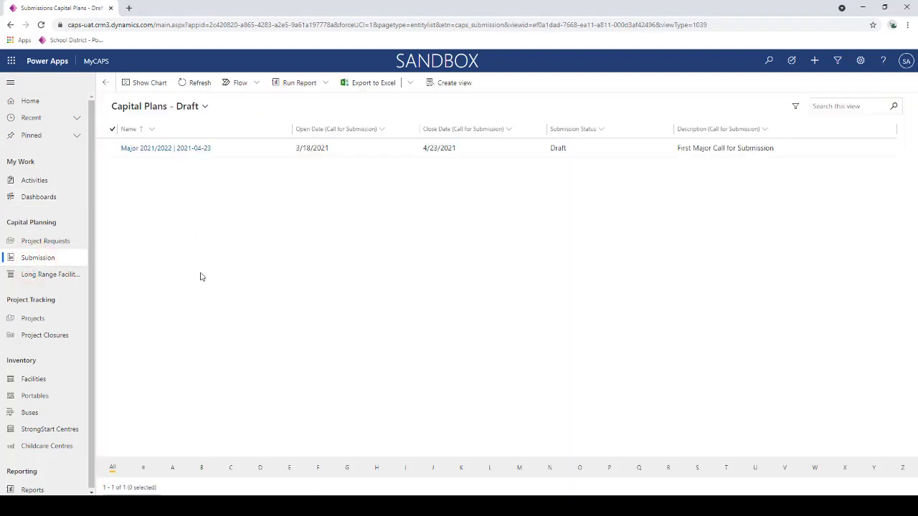
{"action": "left_click", "coordinate": [205, 107]}
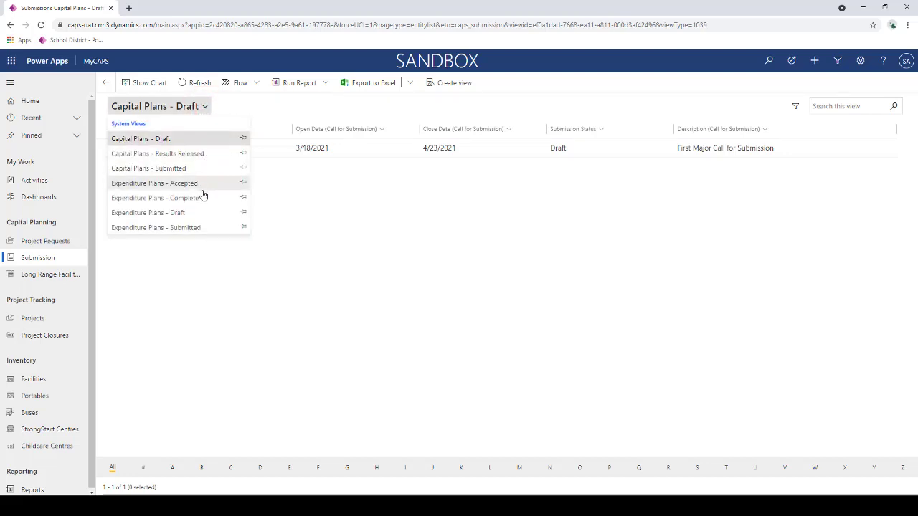
{"action": "left_click", "coordinate": [313, 104]}
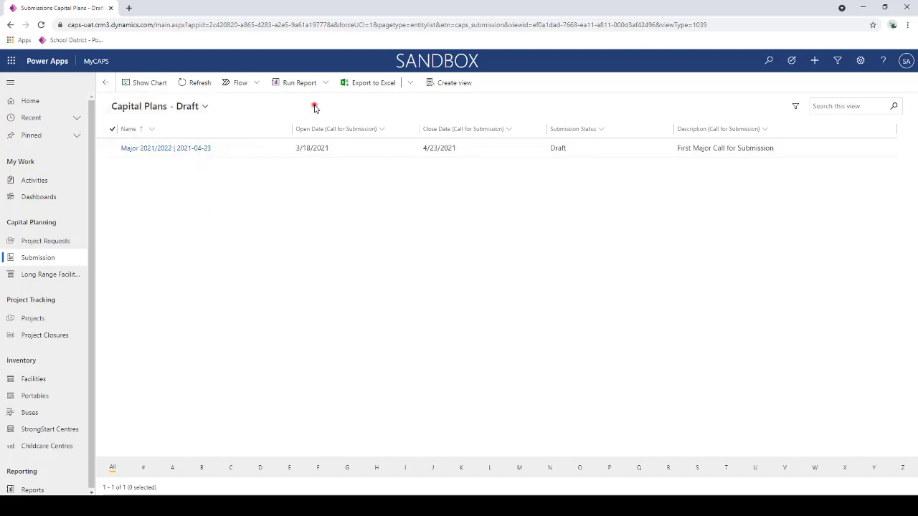
{"action": "left_click", "coordinate": [174, 151]}
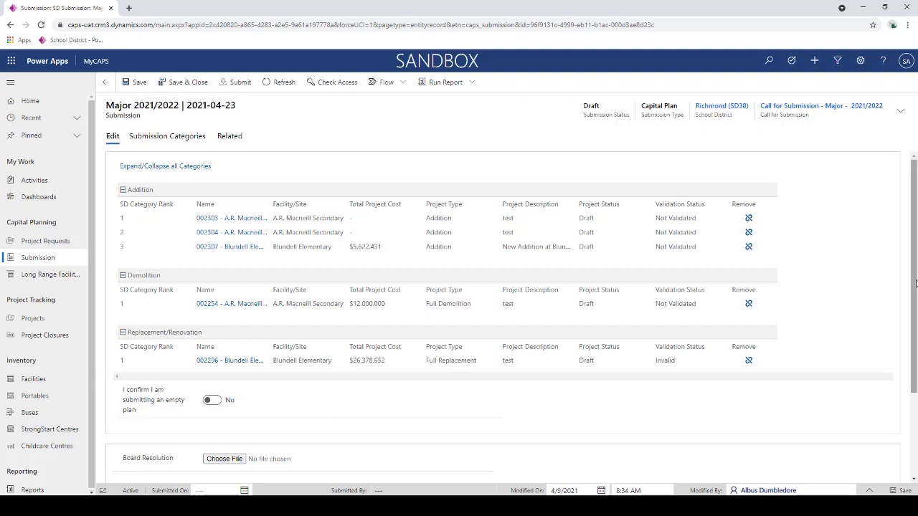
Review the capital plan and move Blundell Elementary request 002307 to rank 1 in the Addition category.
{"action": "left_click_drag", "start_coordinate": [911, 265], "coordinate": [886, 334]}
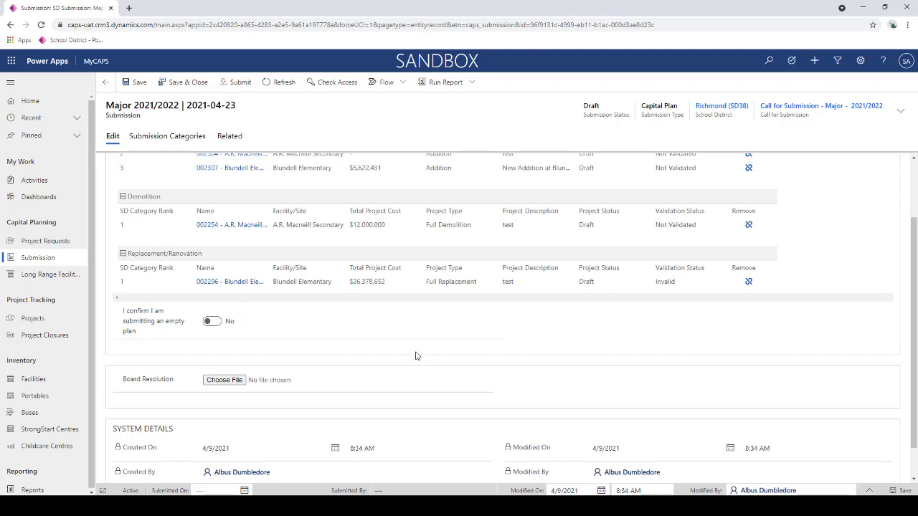
{"action": "scroll", "coordinate": [398, 340], "scroll_direction": "down", "scroll_amount": 1}
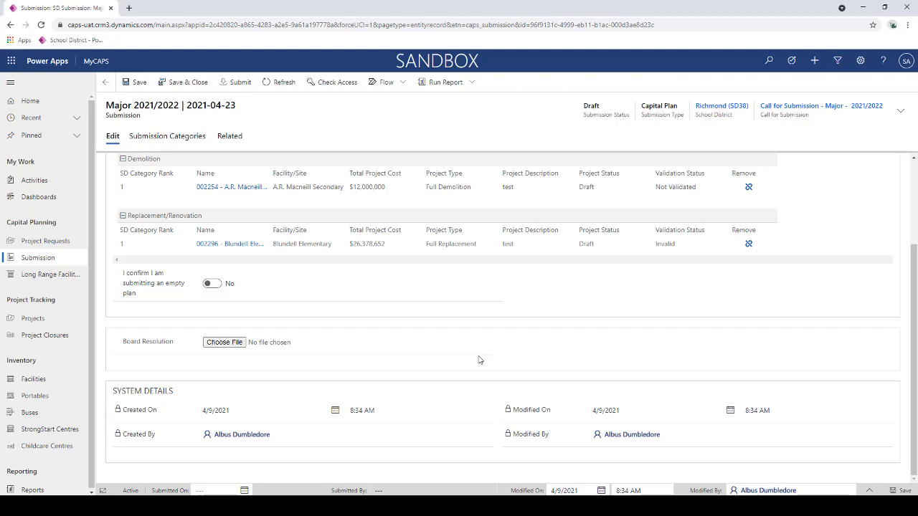
{"action": "scroll", "coordinate": [473, 360], "scroll_direction": "up", "scroll_amount": 3}
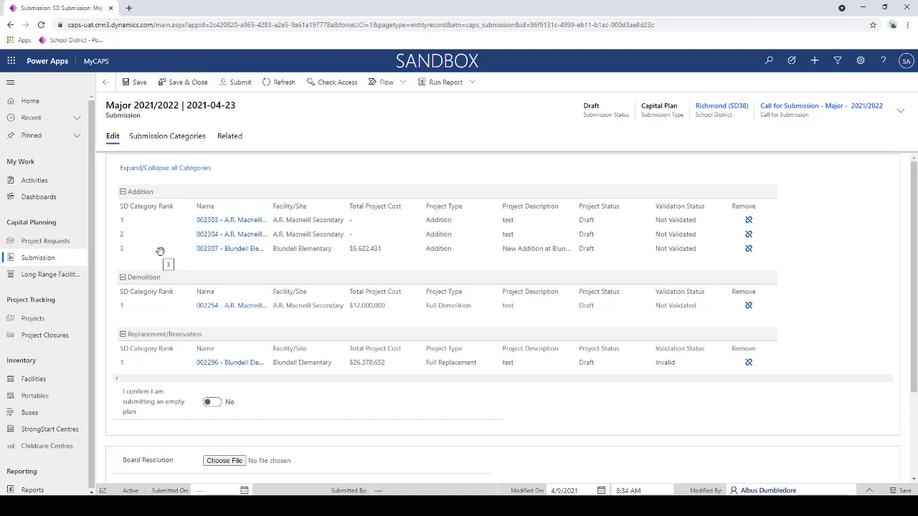
{"action": "left_click_drag", "start_coordinate": [160, 250], "coordinate": [158, 219]}
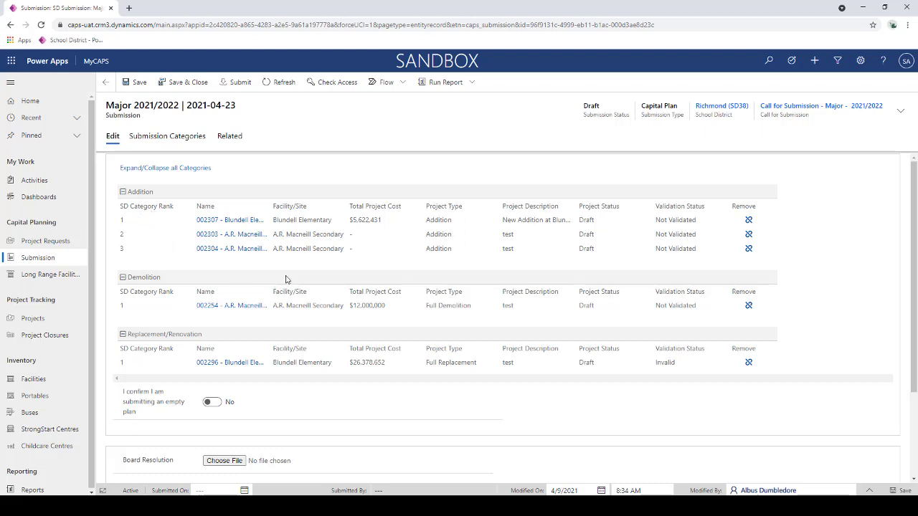
Remove project request 002303 - A.R. Macneill Secondary from the capital plan.
{"action": "scroll", "coordinate": [465, 287], "scroll_direction": "down", "scroll_amount": 1}
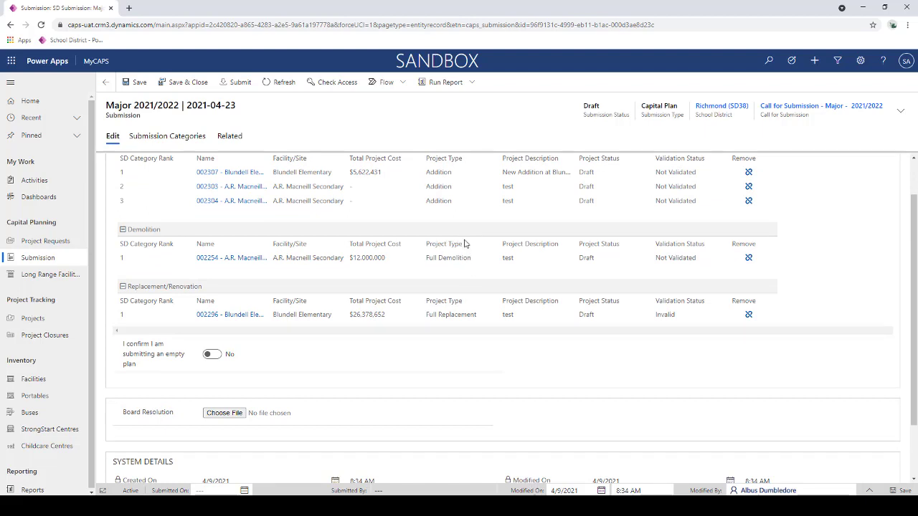
{"action": "scroll", "coordinate": [463, 247], "scroll_direction": "up", "scroll_amount": 1}
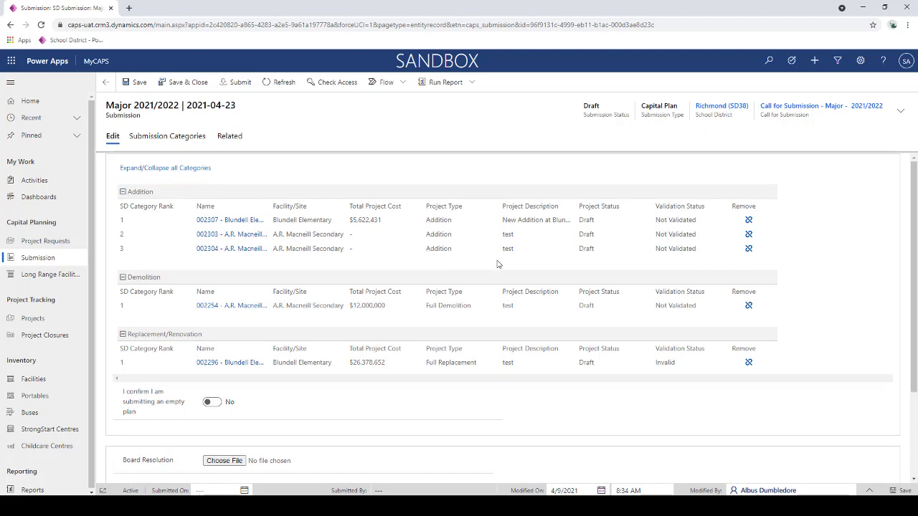
{"action": "left_click", "coordinate": [748, 235]}
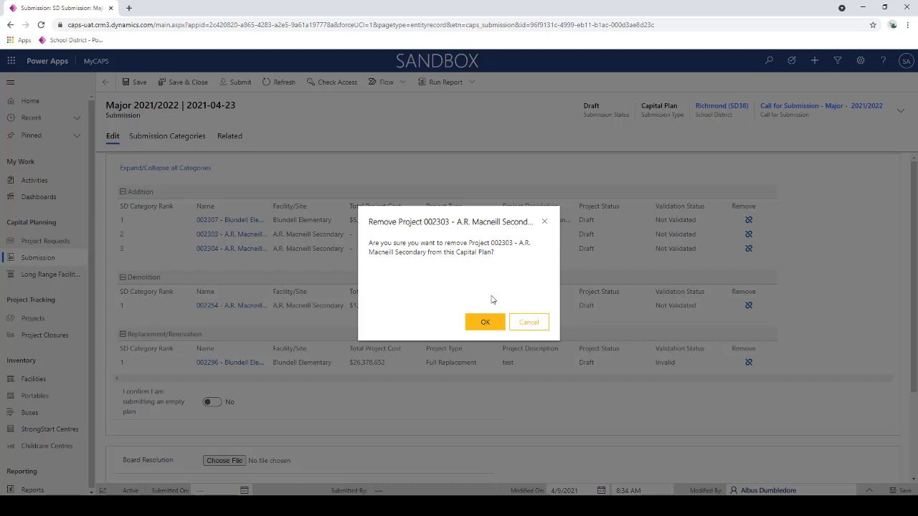
{"action": "left_click", "coordinate": [486, 322]}
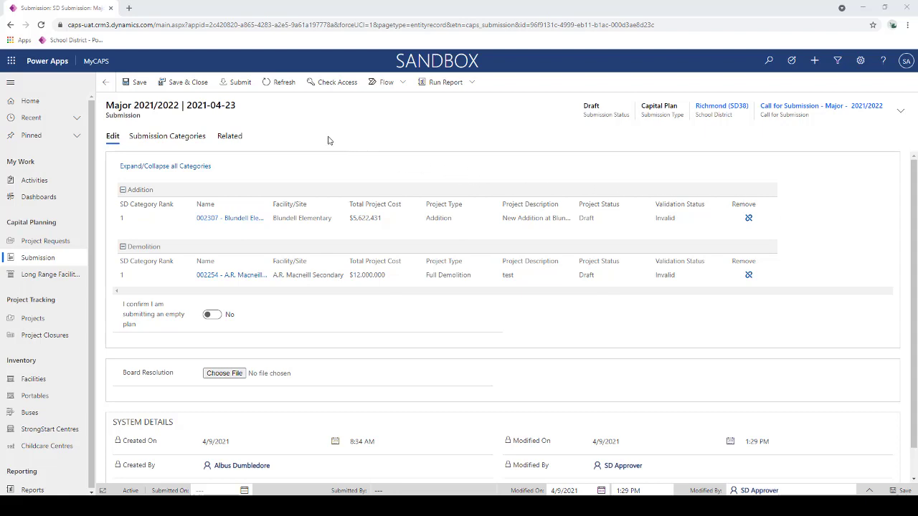
Try to submit the capital plan and examine its validation errors and each request's validation status.
{"action": "left_click", "coordinate": [240, 84]}
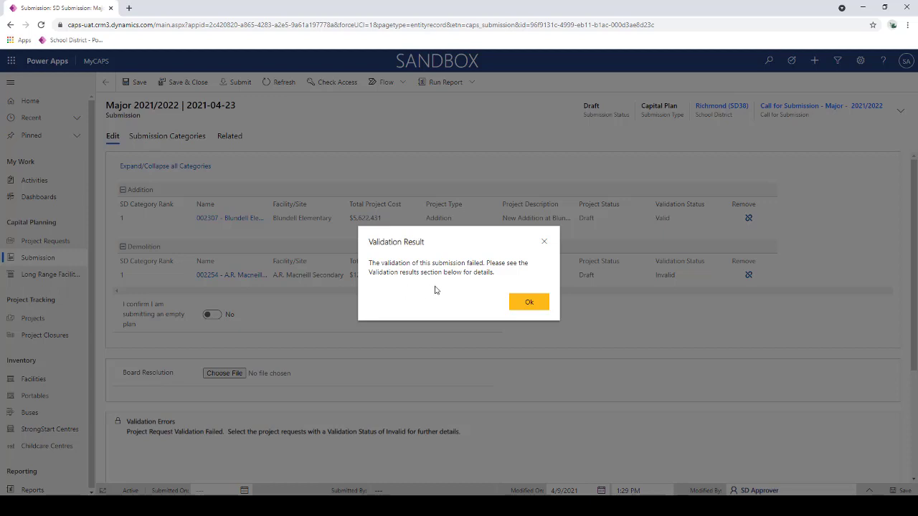
{"action": "left_click", "coordinate": [524, 307]}
{"action": "scroll", "coordinate": [196, 430], "scroll_direction": "down", "scroll_amount": 1}
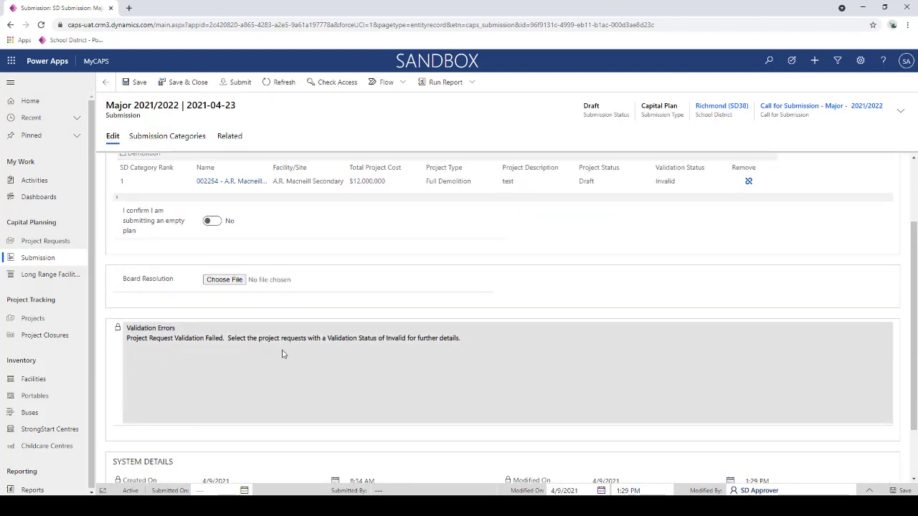
{"action": "scroll", "coordinate": [380, 407], "scroll_direction": "up", "scroll_amount": 1}
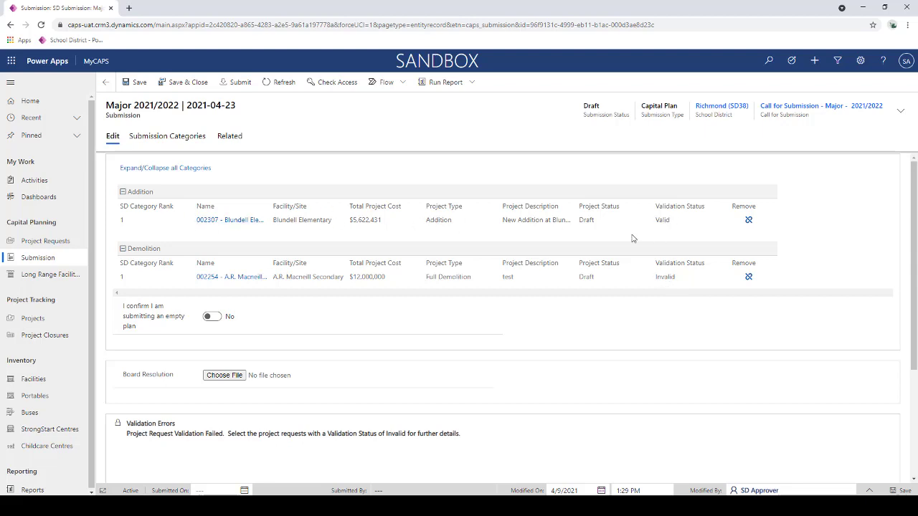
Open demolition request 002254 and examine its validation errors, yearly cashflow and general project information.
{"action": "left_click", "coordinate": [236, 277]}
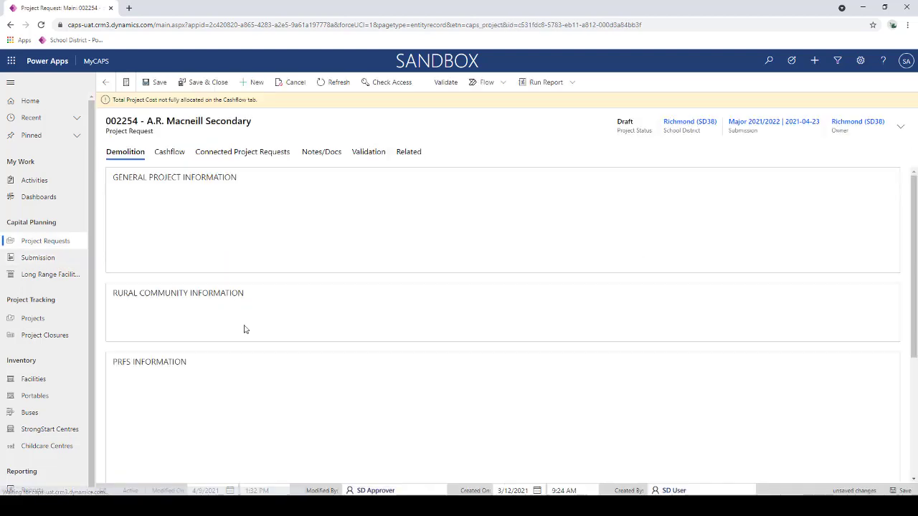
{"action": "left_click", "coordinate": [369, 152]}
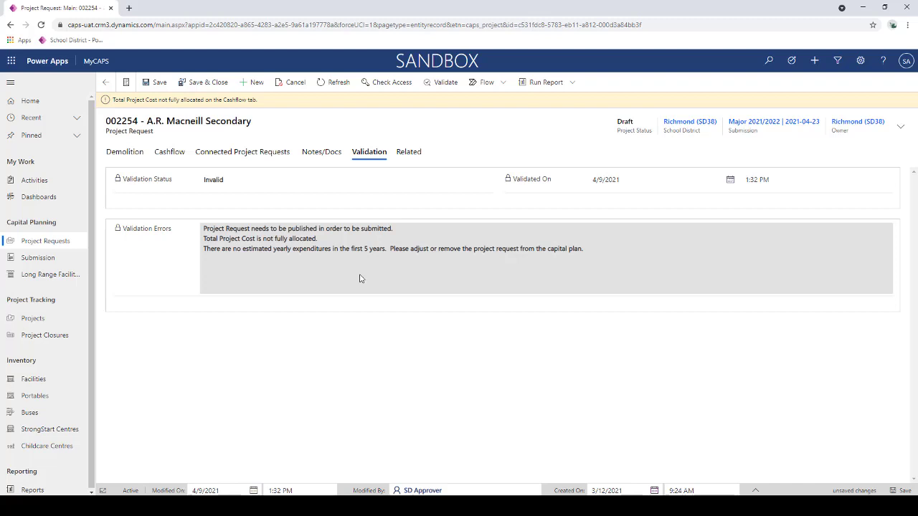
{"action": "left_click", "coordinate": [169, 154]}
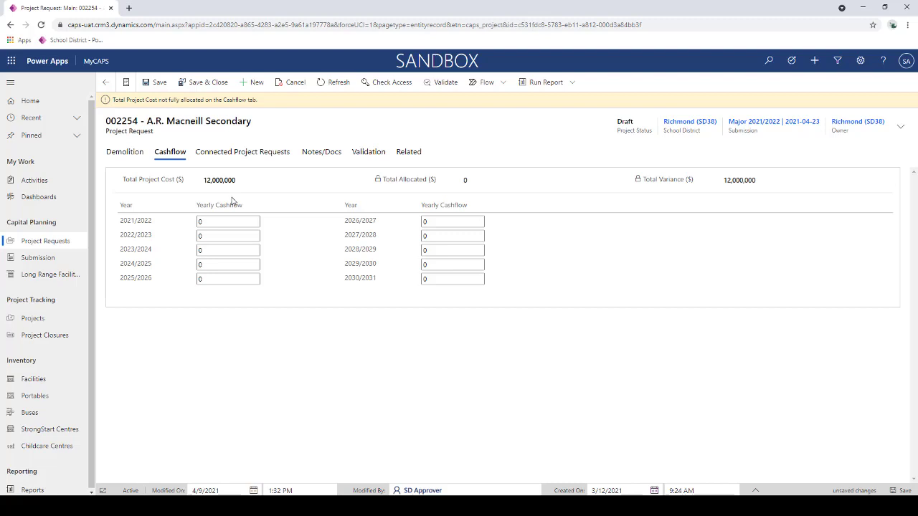
{"action": "left_click", "coordinate": [128, 153]}
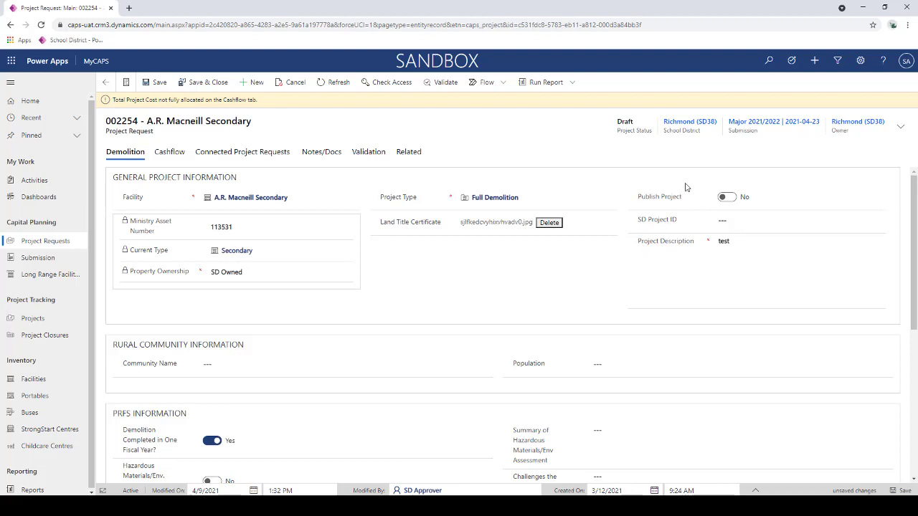
Remove demolition request 002254 - A.R. Macneill Secondary from the capital plan and submit the plan without a board resolution.
{"action": "left_click", "coordinate": [762, 122]}
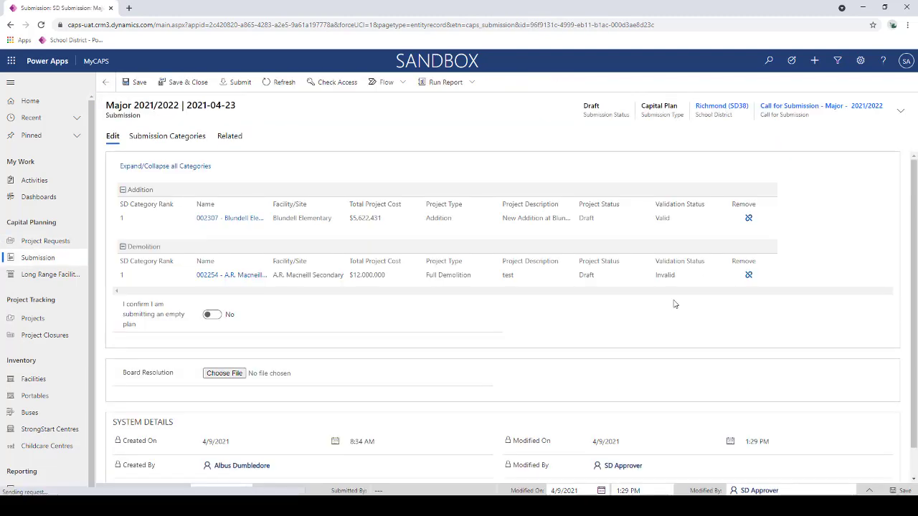
{"action": "left_click", "coordinate": [749, 276]}
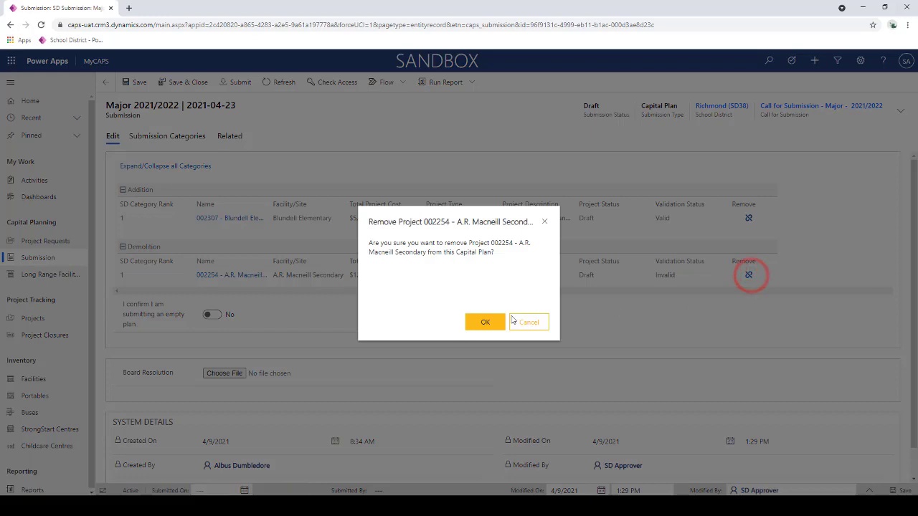
{"action": "left_click", "coordinate": [486, 320]}
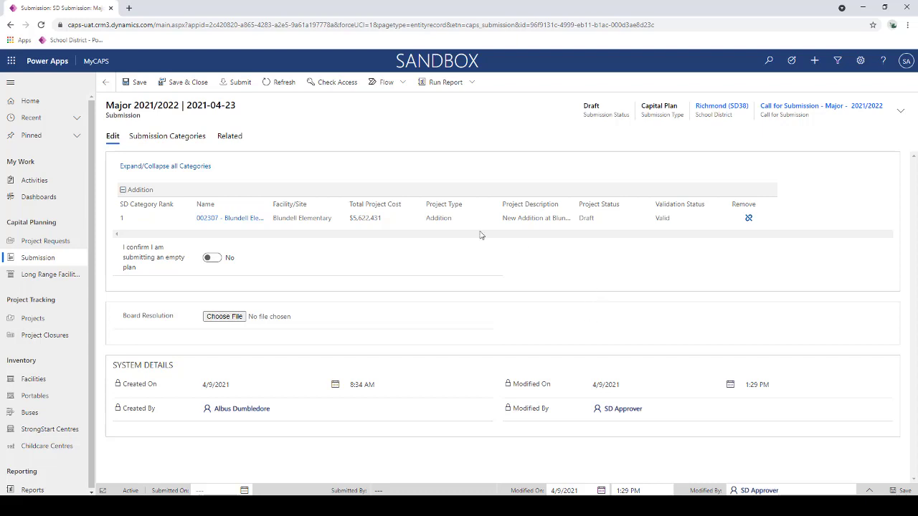
{"action": "left_click", "coordinate": [238, 89]}
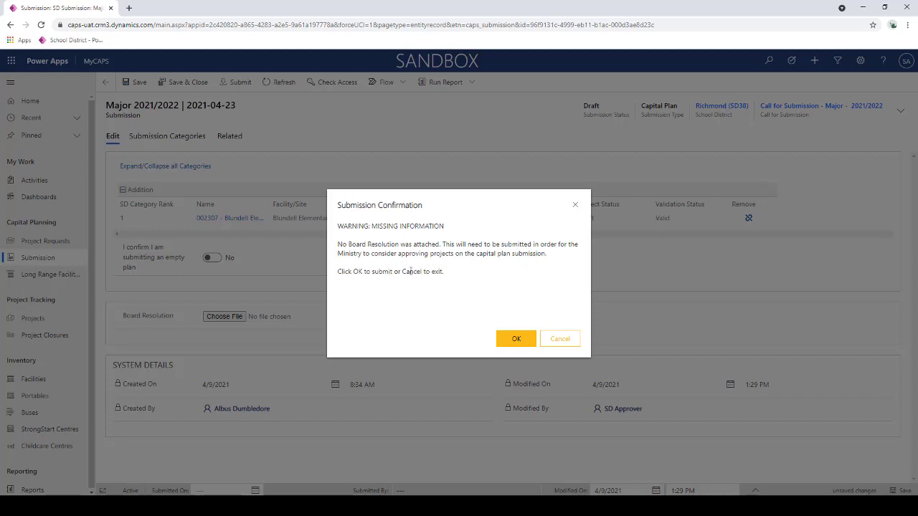
{"action": "left_click", "coordinate": [517, 339]}
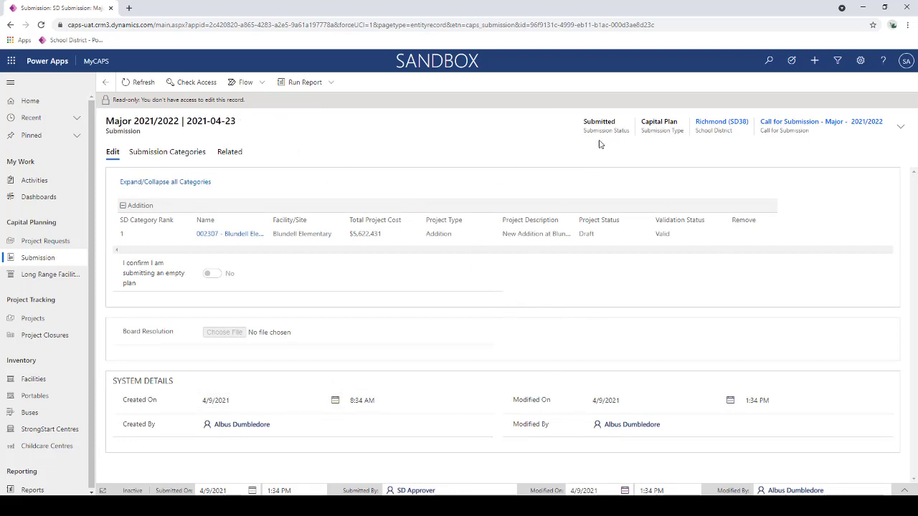
Open request 002307 - Blundell Elementary from the submitted plan and review its status and design capacity information.
{"action": "left_click", "coordinate": [228, 235]}
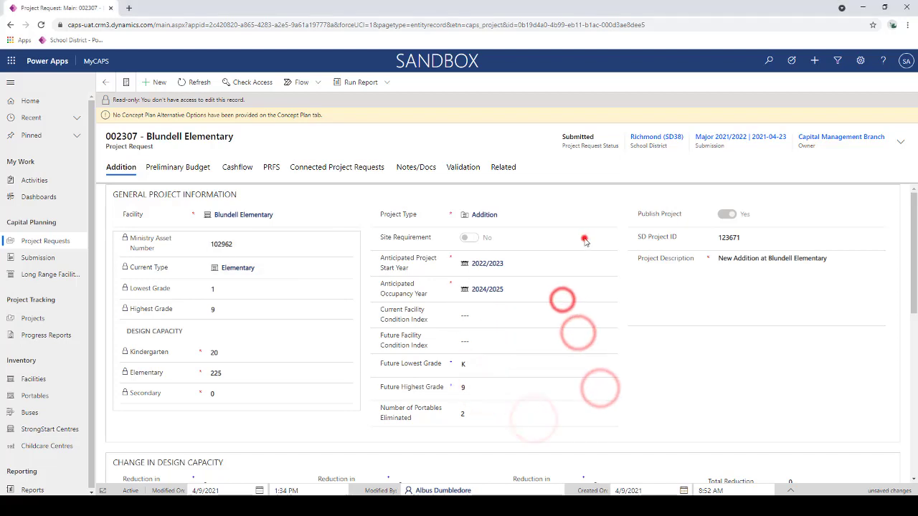
{"action": "scroll", "coordinate": [595, 378], "scroll_direction": "down", "scroll_amount": 2}
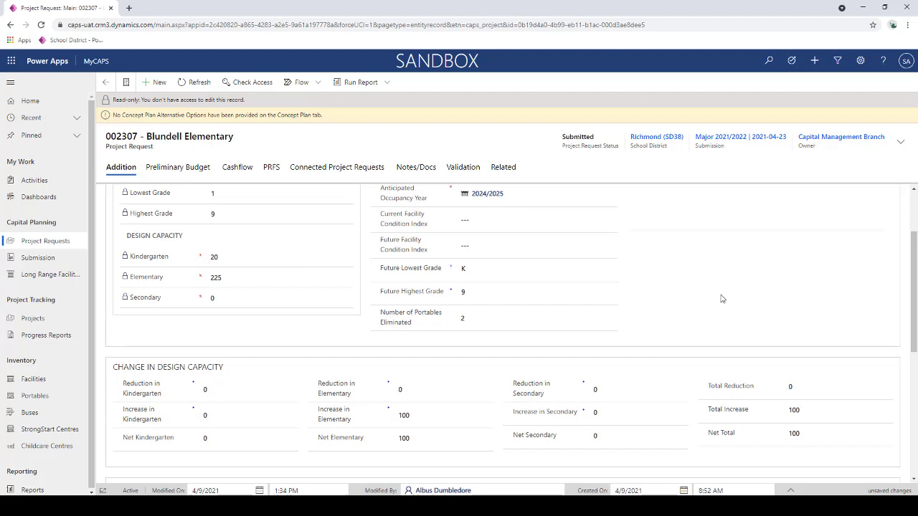
{"action": "scroll", "coordinate": [700, 316], "scroll_direction": "up", "scroll_amount": 2}
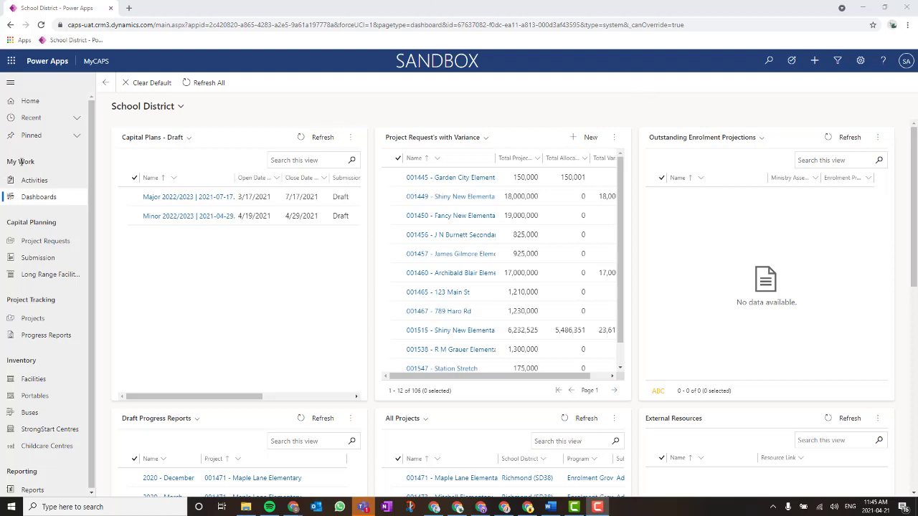
Open the Major 2021/2022 | 2021-03-11 submission from the Capital Plans - Results Released view.
{"action": "left_click", "coordinate": [35, 259]}
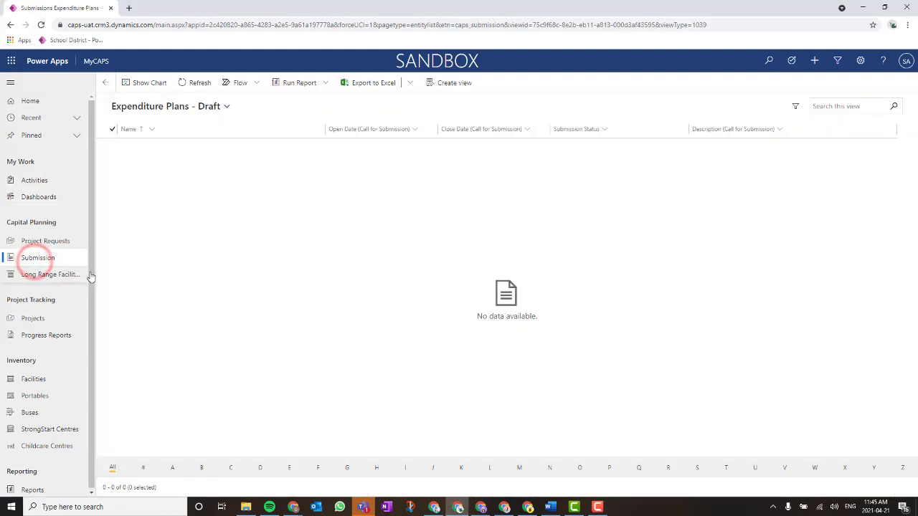
{"action": "left_click", "coordinate": [223, 108]}
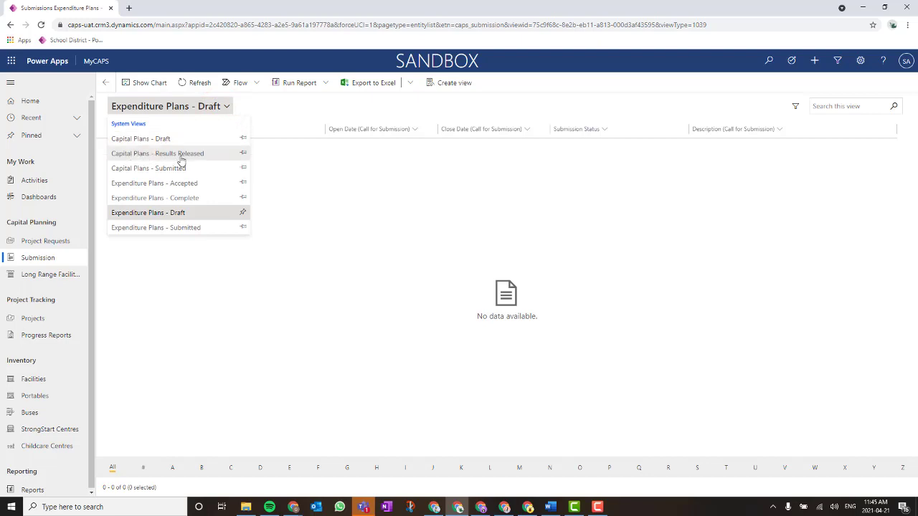
{"action": "left_click", "coordinate": [189, 155]}
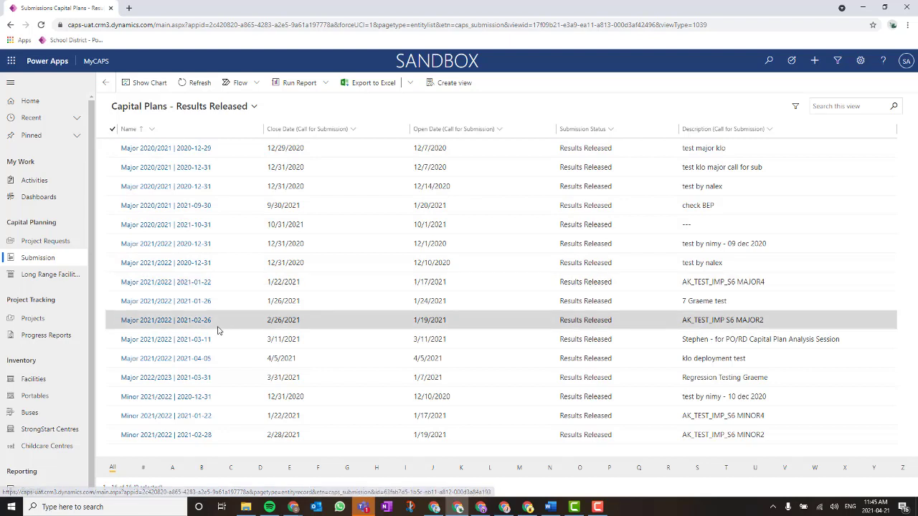
{"action": "left_click", "coordinate": [179, 344]}
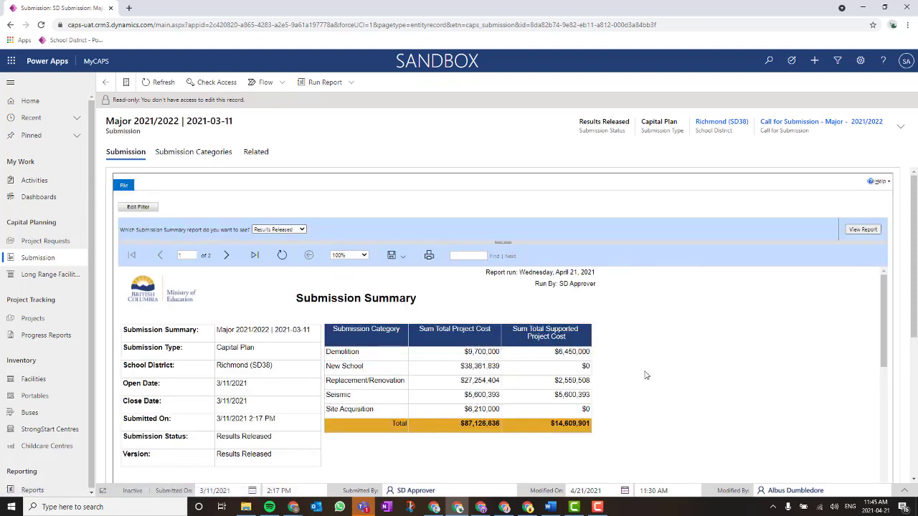
Examine the Results Released version of the Submission Summary report, including category costs and the ministry review status of demolition projects.
{"action": "scroll", "coordinate": [663, 362], "scroll_direction": "down", "scroll_amount": 1}
{"action": "scroll", "coordinate": [663, 362], "scroll_direction": "up", "scroll_amount": 1}
{"action": "scroll", "coordinate": [910, 258], "scroll_direction": "down", "scroll_amount": 1}
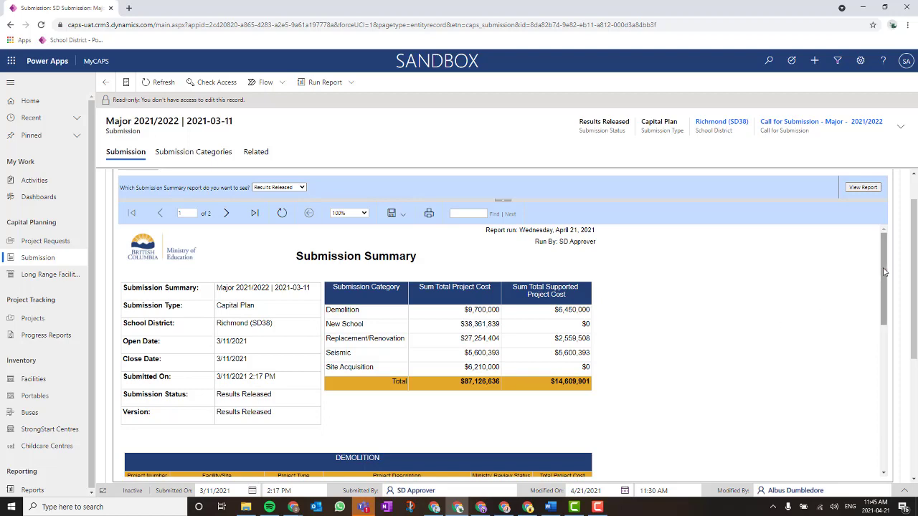
{"action": "scroll", "coordinate": [884, 272], "scroll_direction": "down", "scroll_amount": 1}
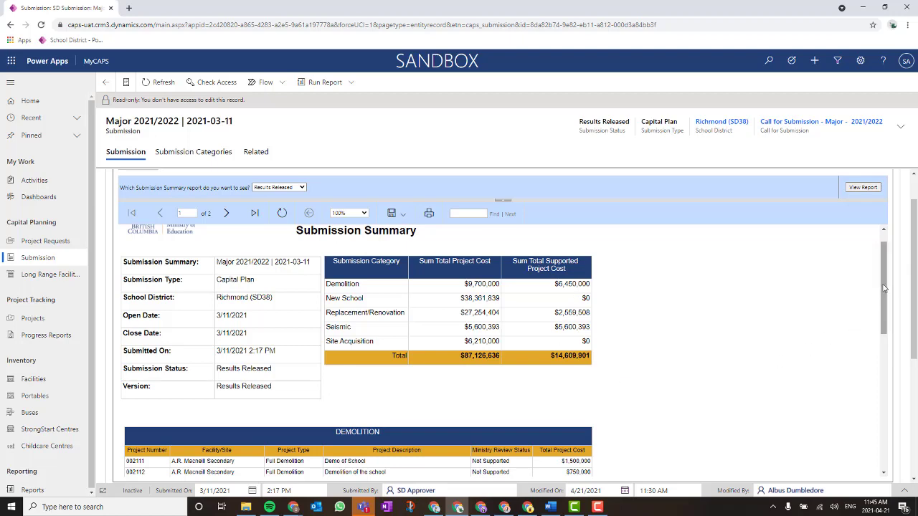
{"action": "left_click_drag", "start_coordinate": [884, 285], "coordinate": [871, 256]}
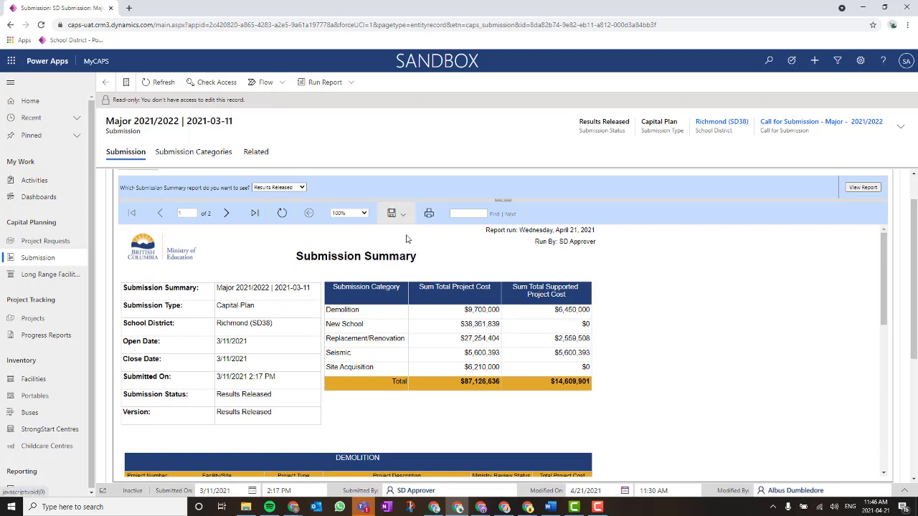
Run the Submitted version of the Submission Summary report and review its category totals and demolition projects.
{"action": "left_click", "coordinate": [301, 188]}
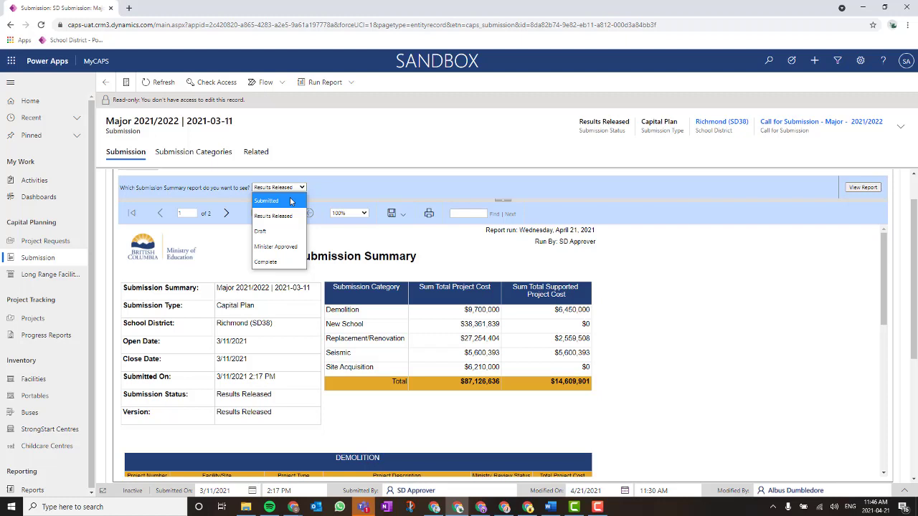
{"action": "left_click", "coordinate": [283, 202]}
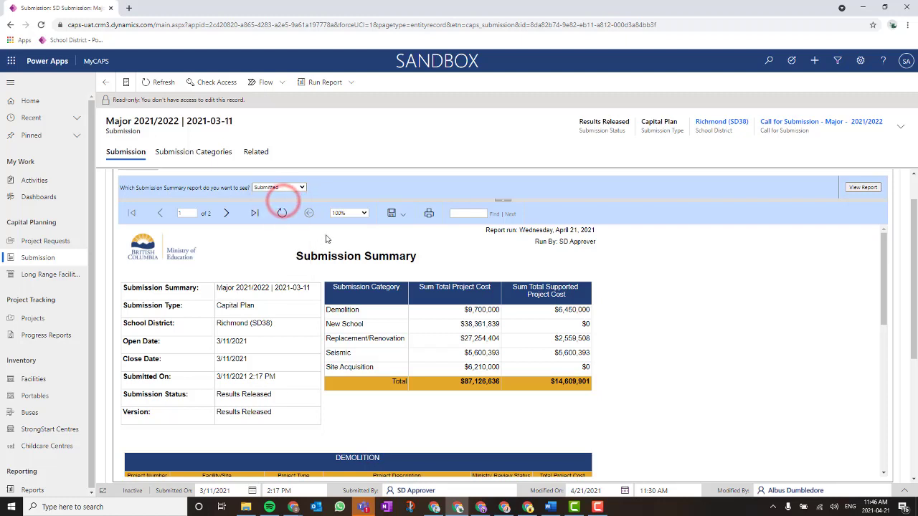
{"action": "left_click", "coordinate": [863, 187]}
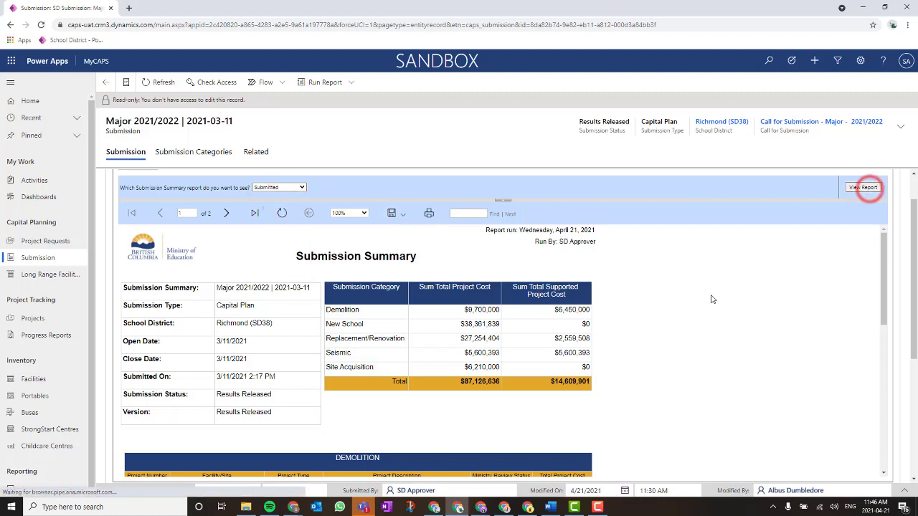
{"action": "scroll", "coordinate": [555, 283], "scroll_direction": "down", "scroll_amount": 2}
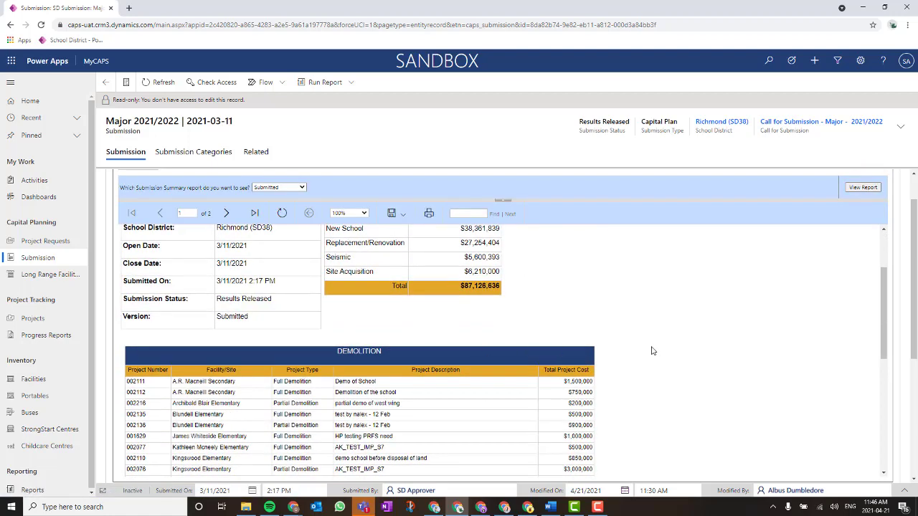
{"action": "scroll", "coordinate": [652, 351], "scroll_direction": "up", "scroll_amount": 1}
{"action": "scroll", "coordinate": [652, 350], "scroll_direction": "up", "scroll_amount": 1}
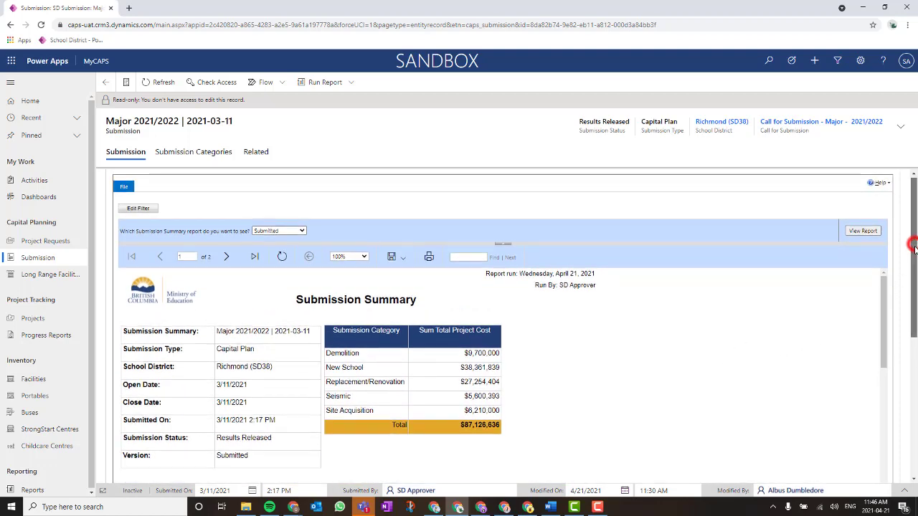
Open the submission's supporting documents record and upload PTW - Sample.xlsm as the Capital Bylaw.
{"action": "left_click_drag", "start_coordinate": [914, 248], "coordinate": [910, 394]}
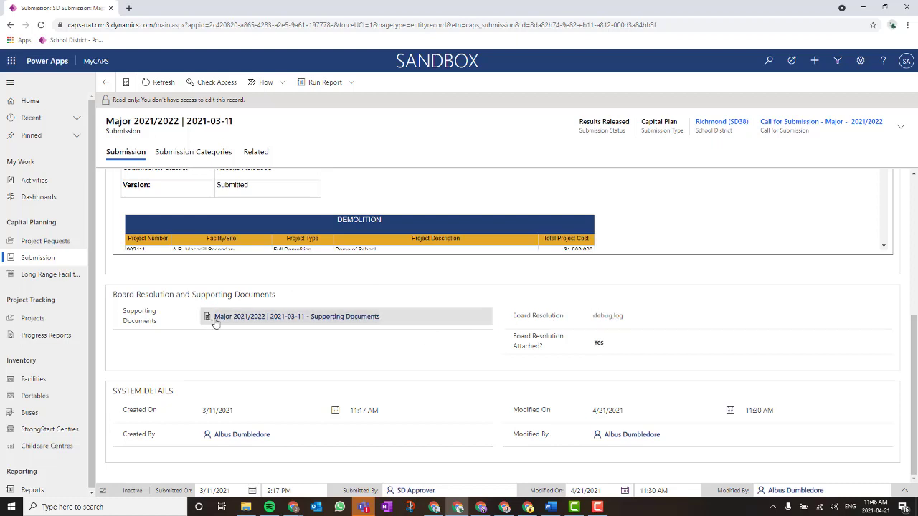
{"action": "left_click", "coordinate": [307, 320]}
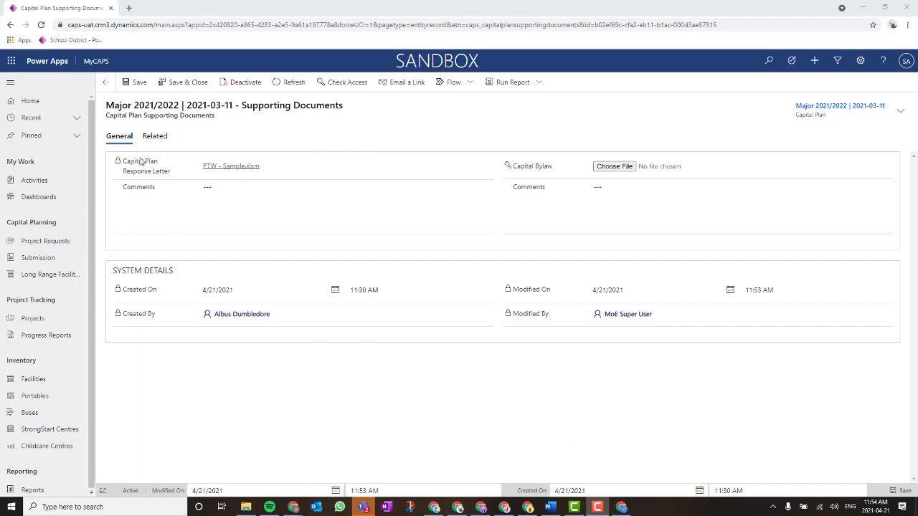
{"action": "mouse_move", "coordinate": [163, 177]}
{"action": "left_click", "coordinate": [614, 168]}
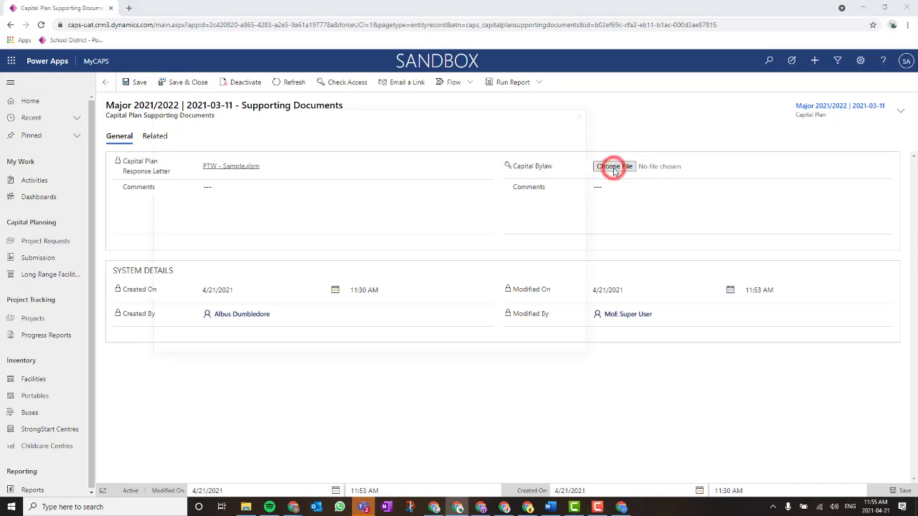
{"action": "left_click", "coordinate": [263, 294]}
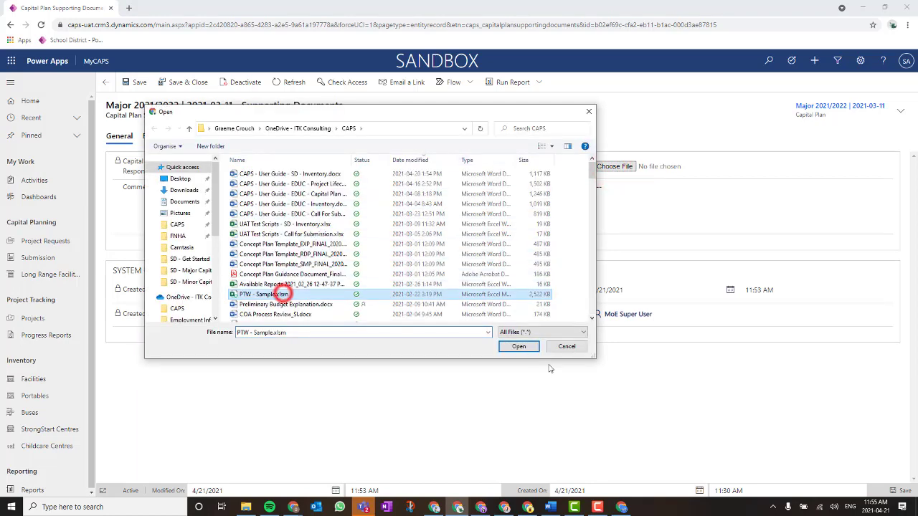
{"action": "left_click", "coordinate": [521, 348]}
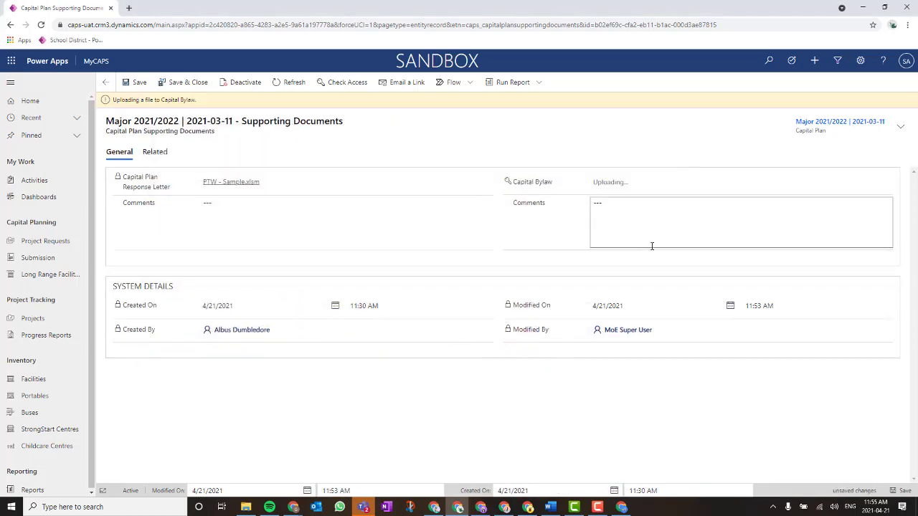